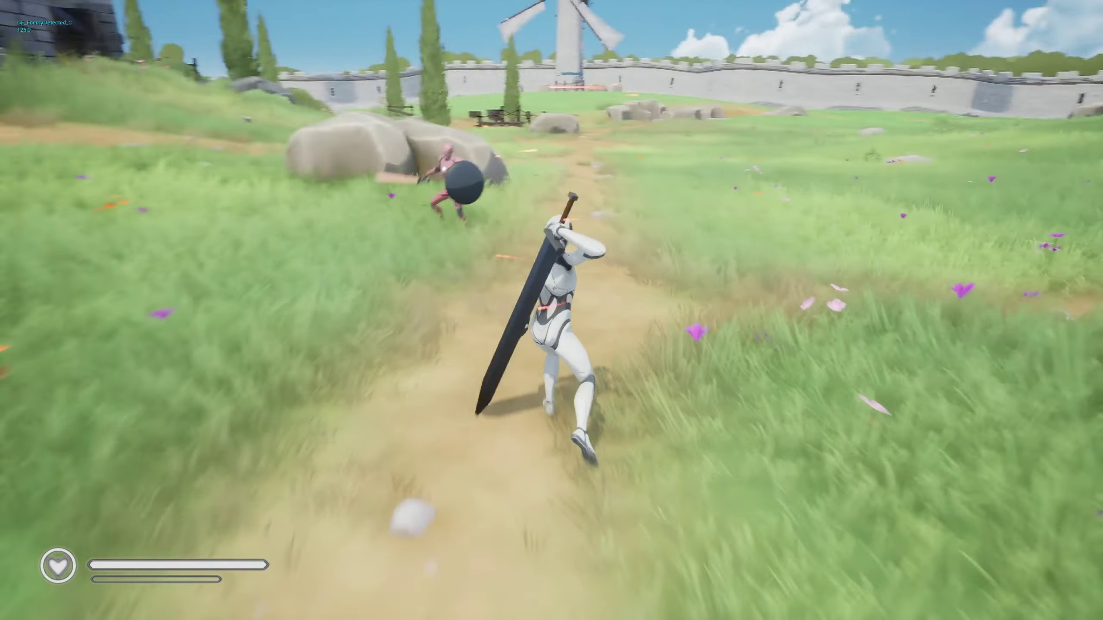
# Chain light and heavy great sword swings on the pink enemy, then end the play session.
pyautogui.click(552, 311)
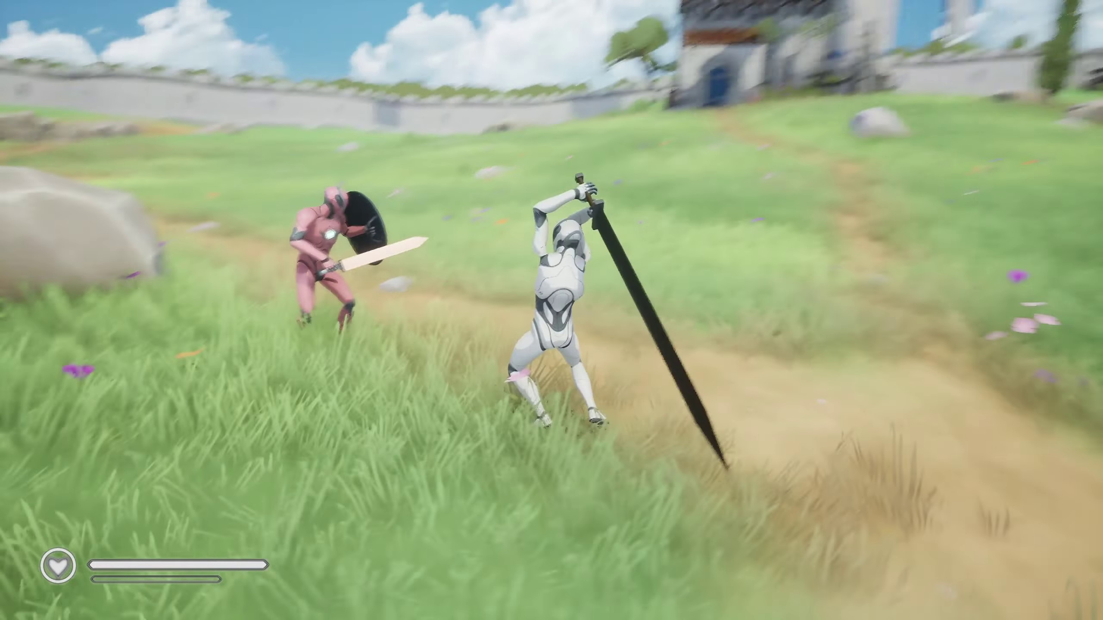
pyautogui.click(551, 311)
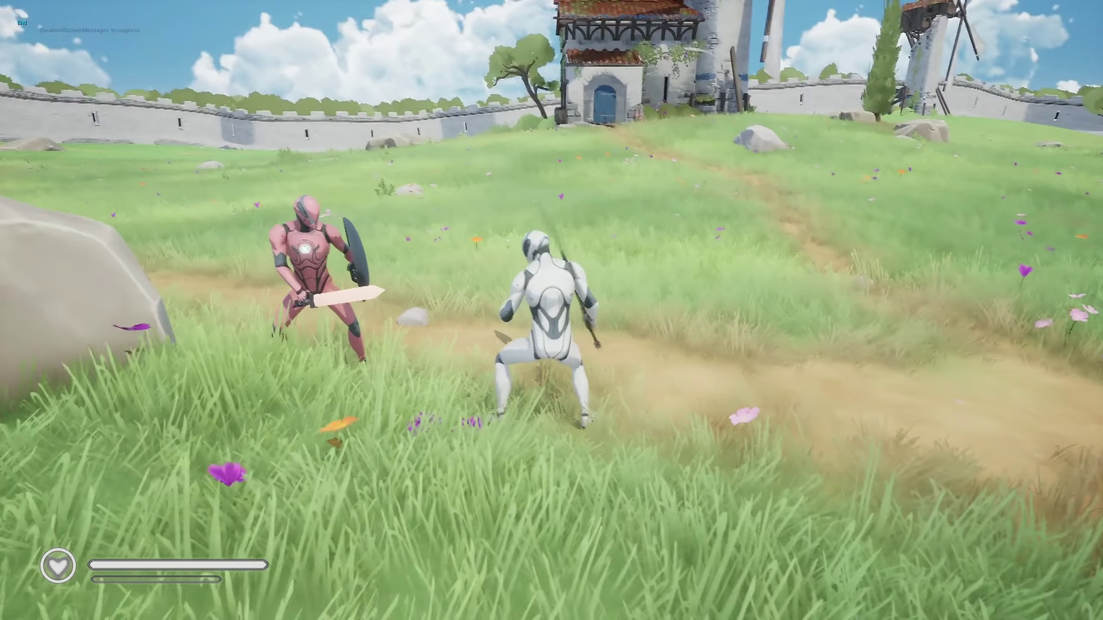
pyautogui.click(552, 310)
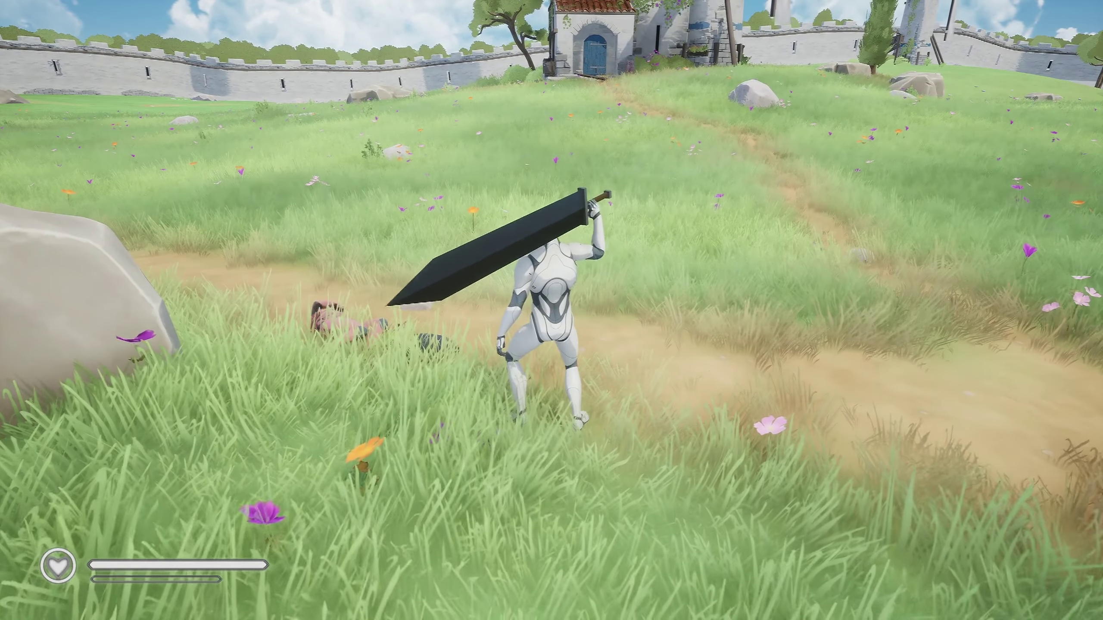
pyautogui.click(552, 310)
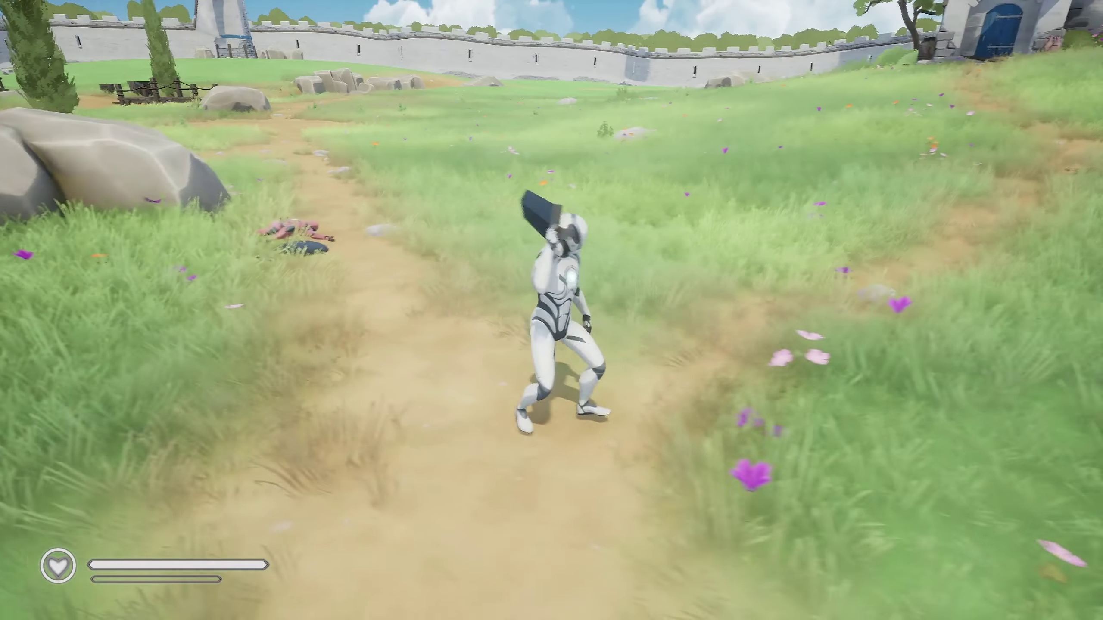
pyautogui.click(552, 311)
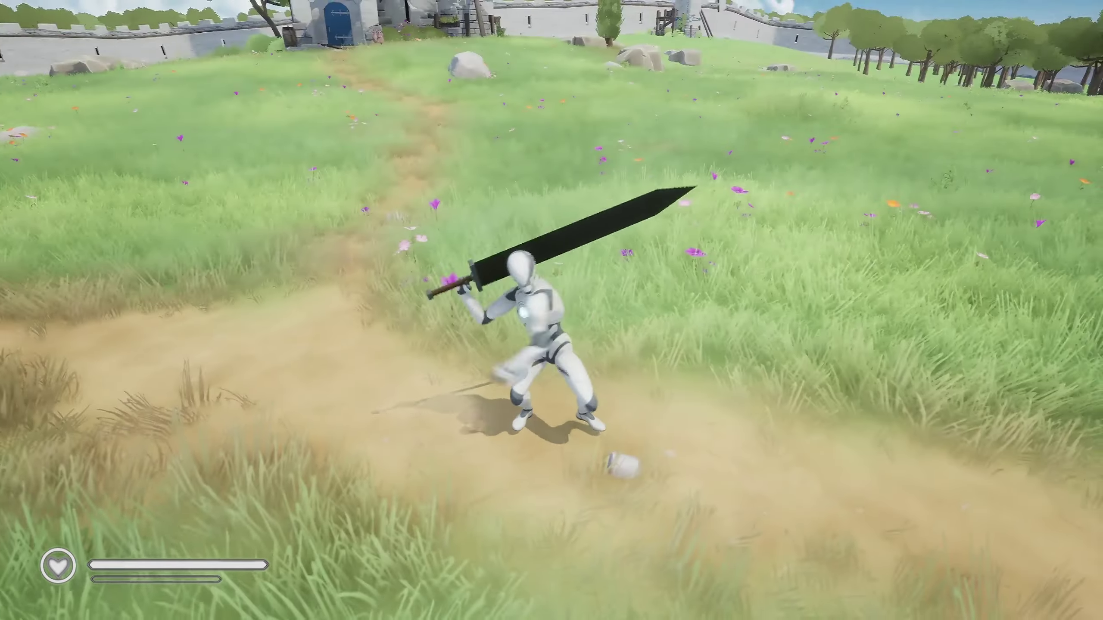
pyautogui.click(552, 311)
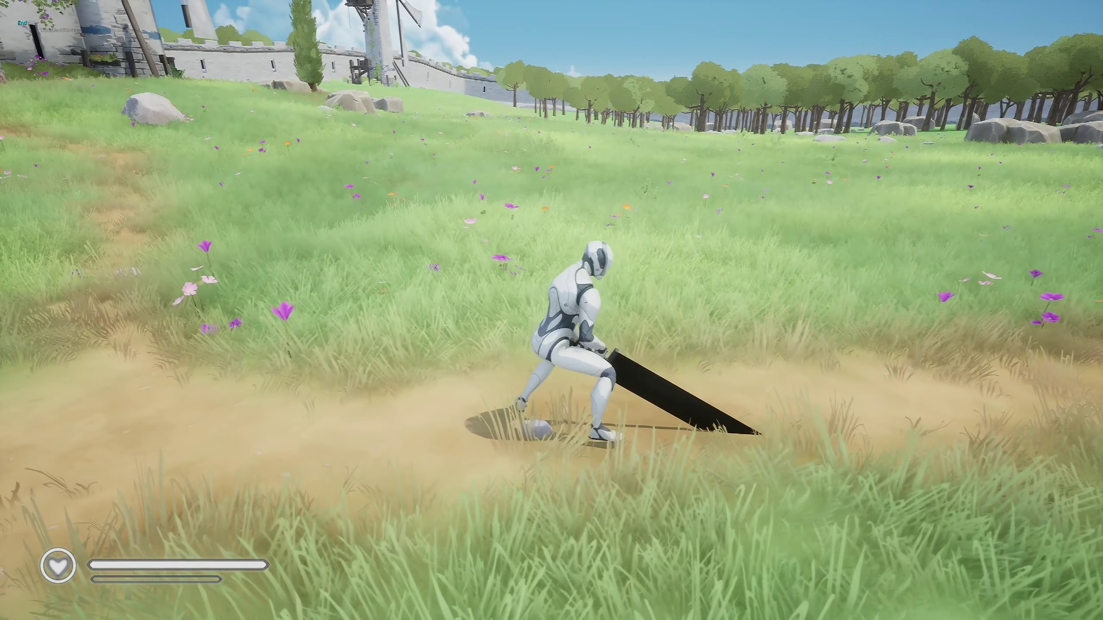
pyautogui.click(552, 310)
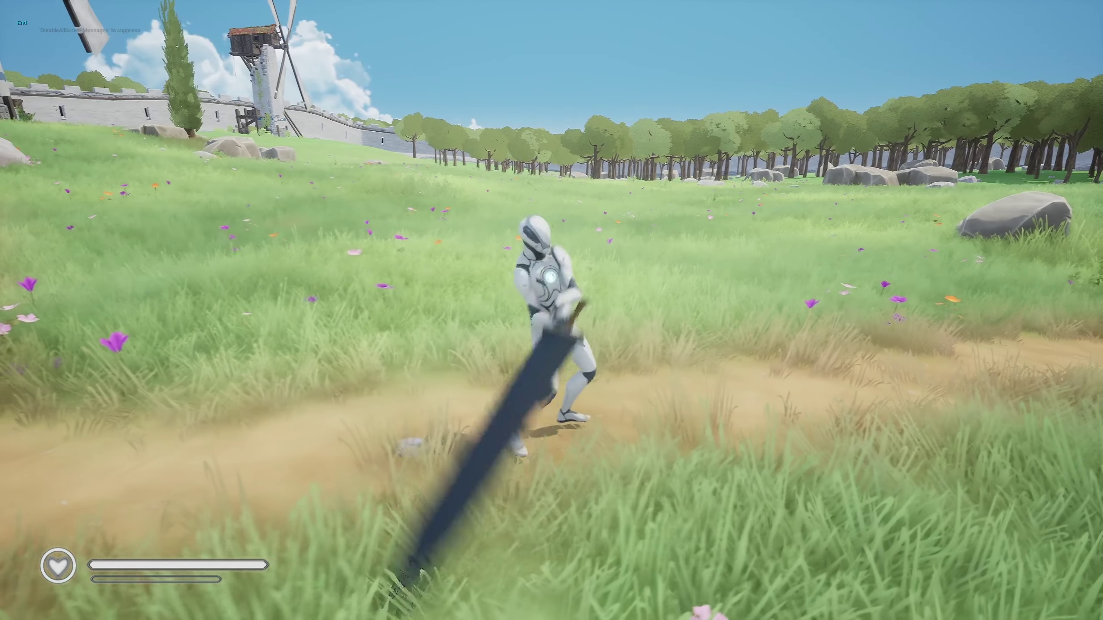
pyautogui.press('Escape')
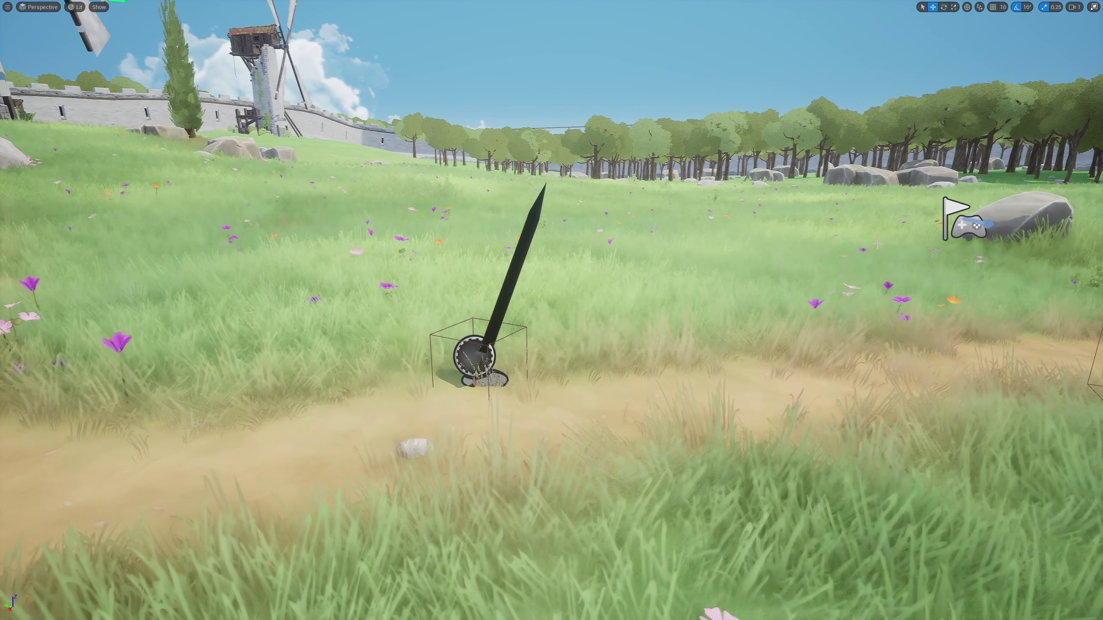
# Replay: run in, strike the blocking enemy with downward swings, dodge, attack again, then stop.
pyautogui.hotkey('alt', 'p')
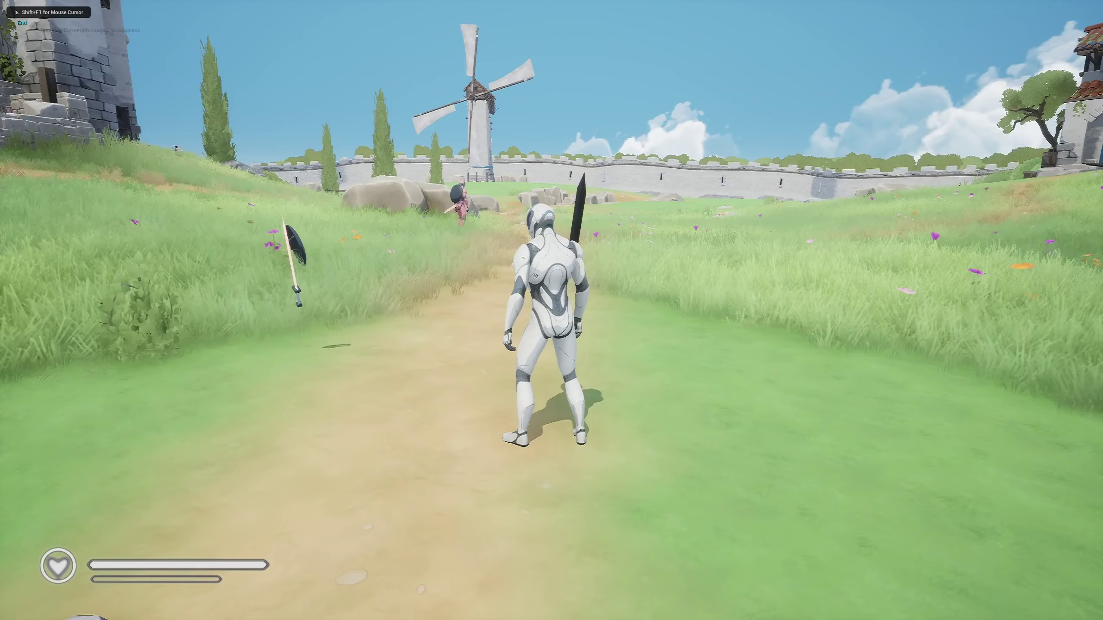
pyautogui.press('w')
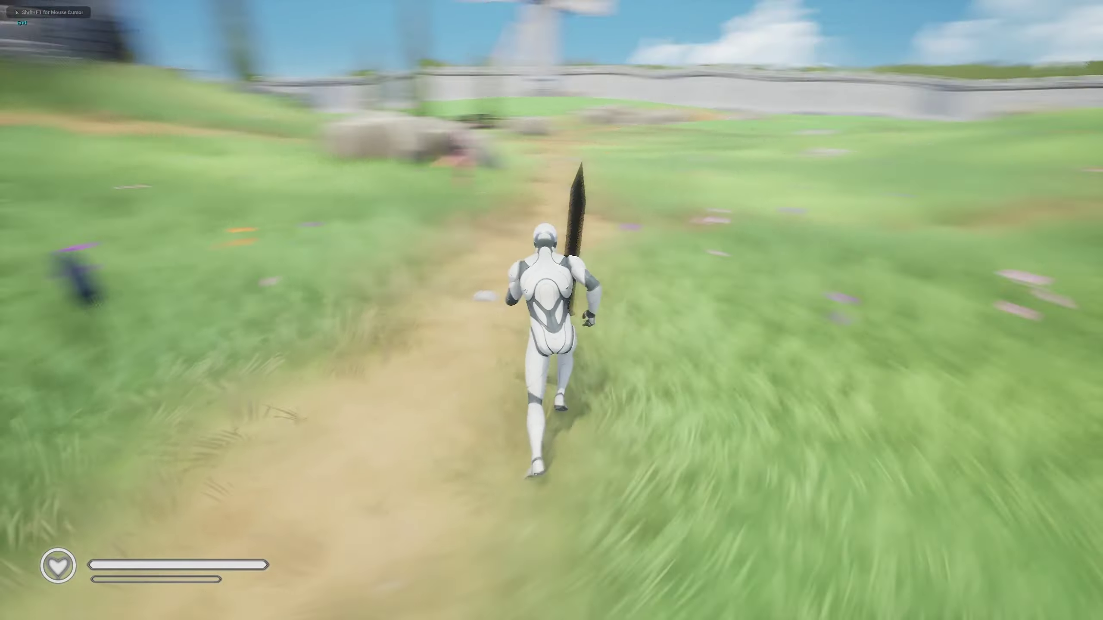
pyautogui.click(552, 311)
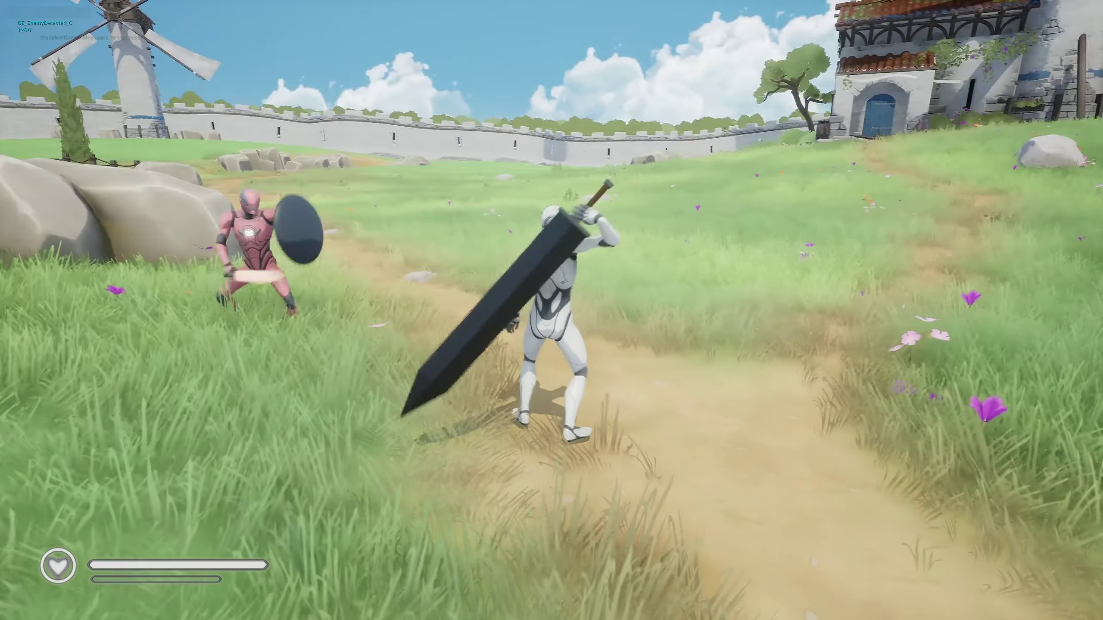
pyautogui.moveTo(552, 310); pyautogui.dragTo(346, 310)
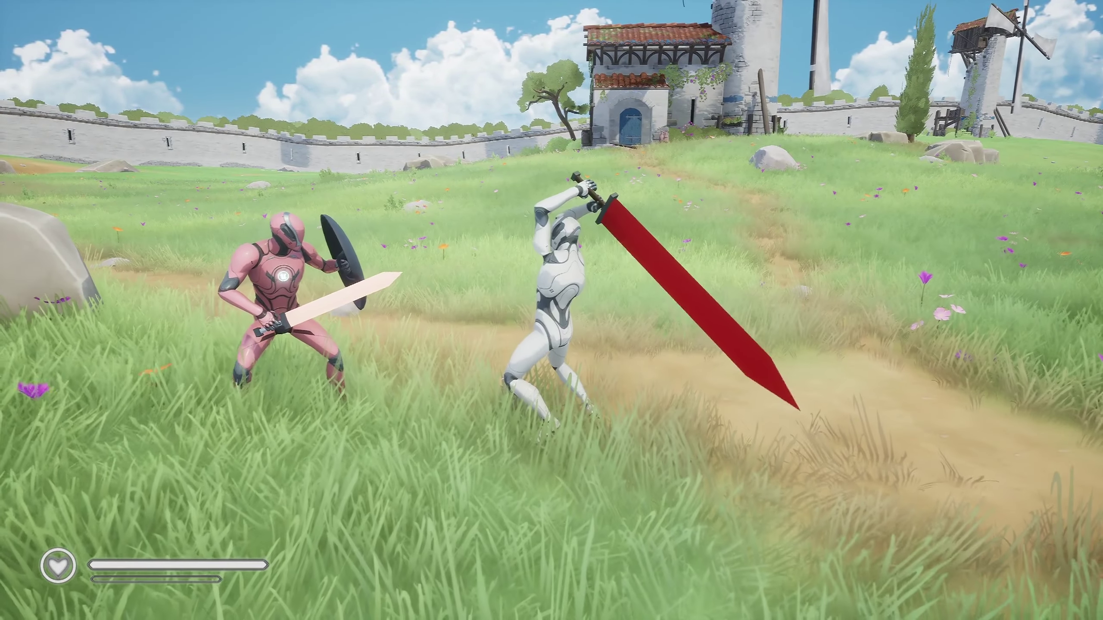
pyautogui.click(551, 310)
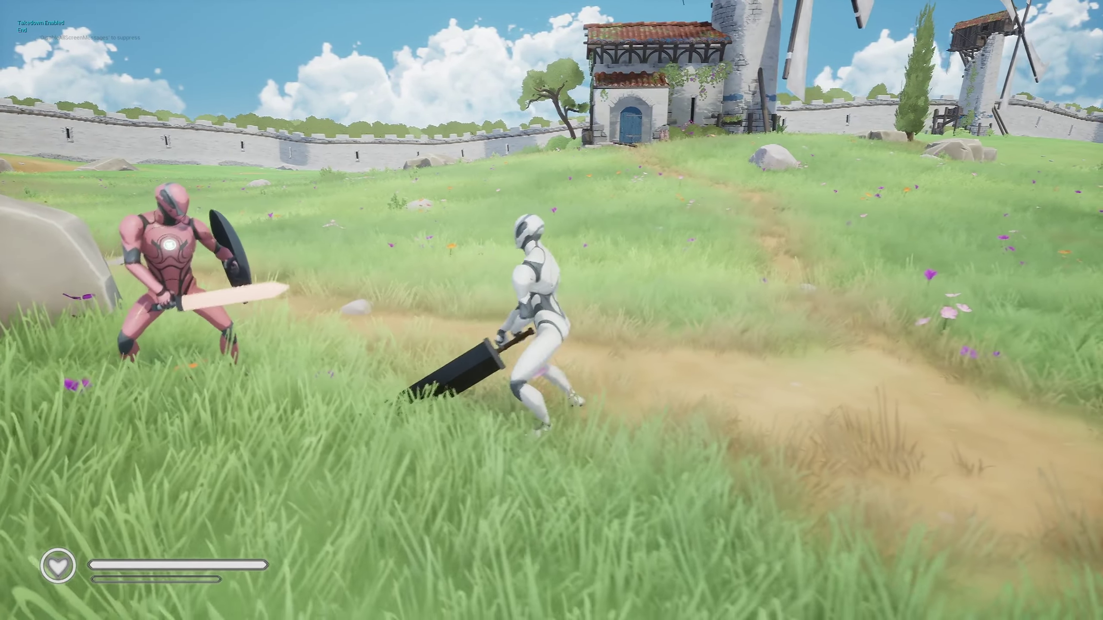
pyautogui.click(552, 310)
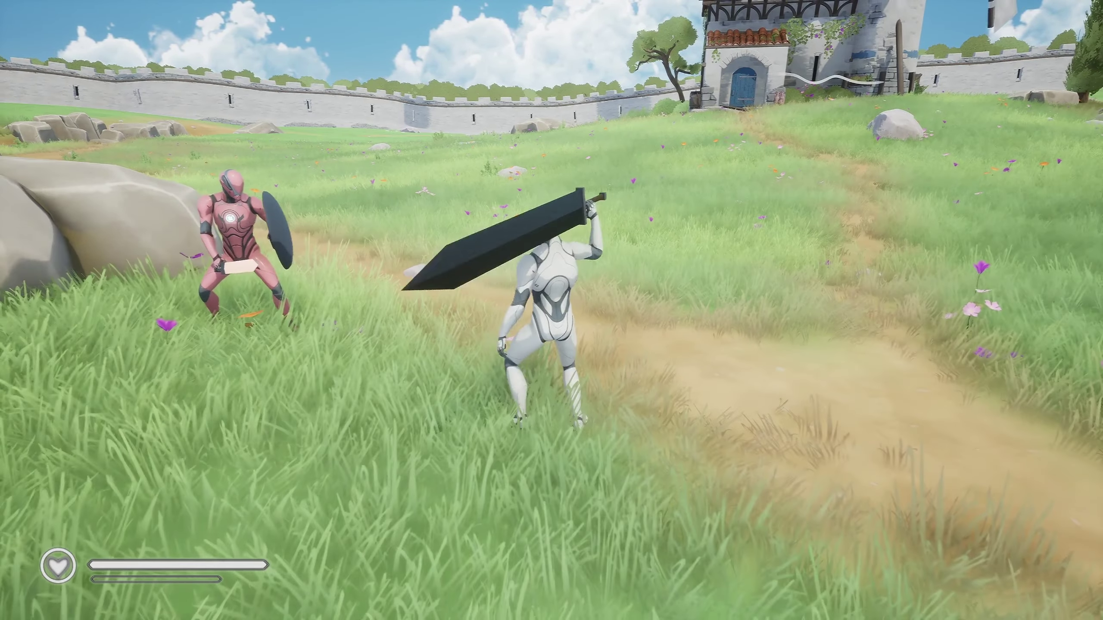
pyautogui.click(552, 310)
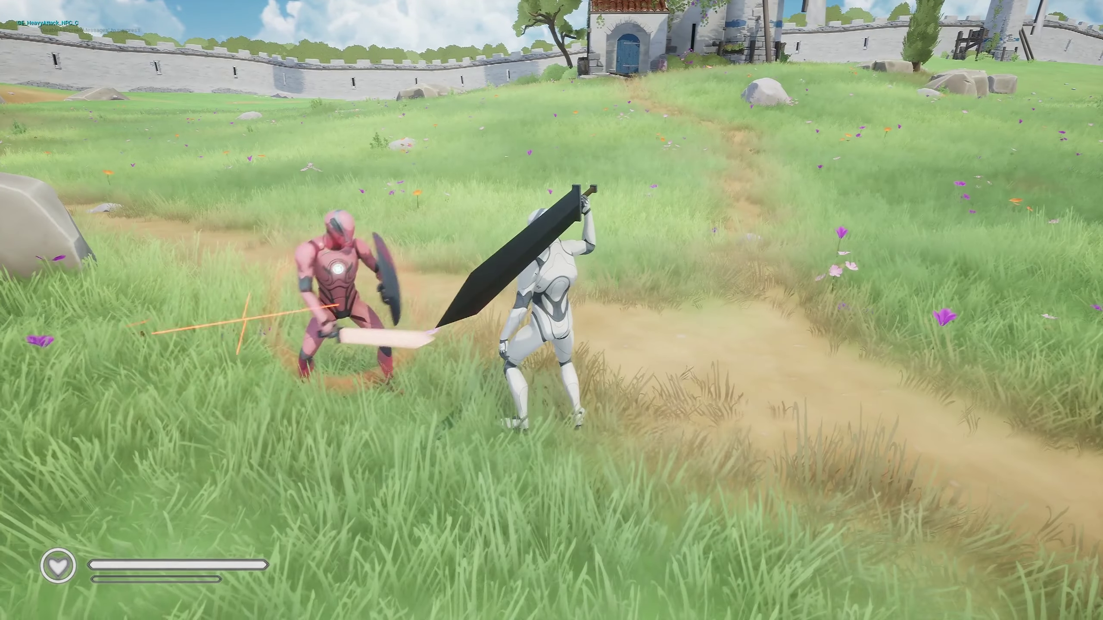
pyautogui.press('space')
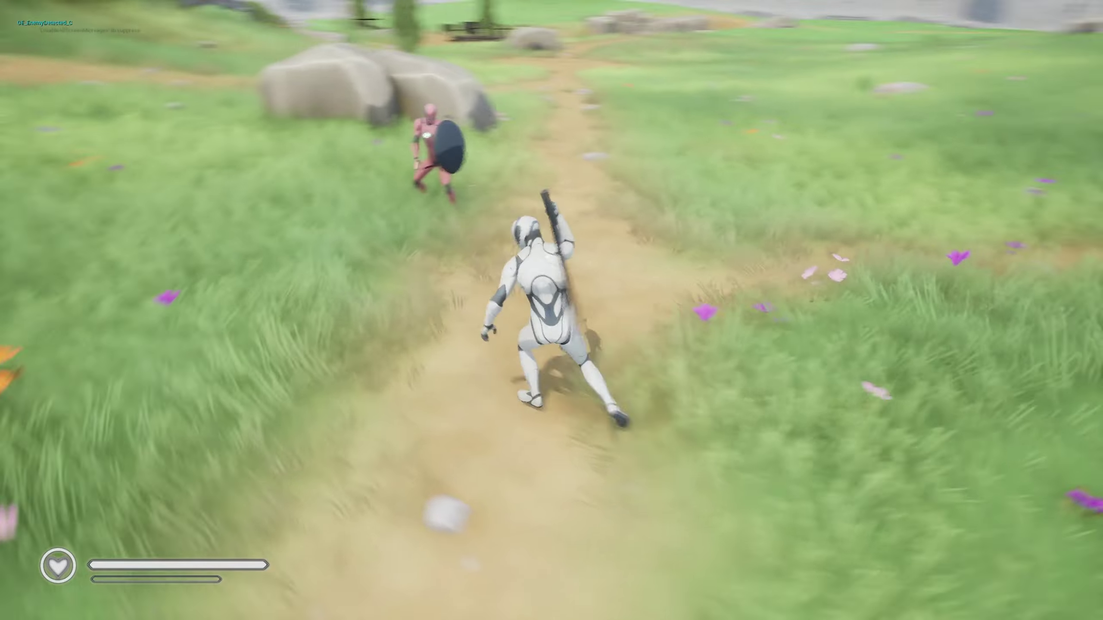
pyautogui.press('s')
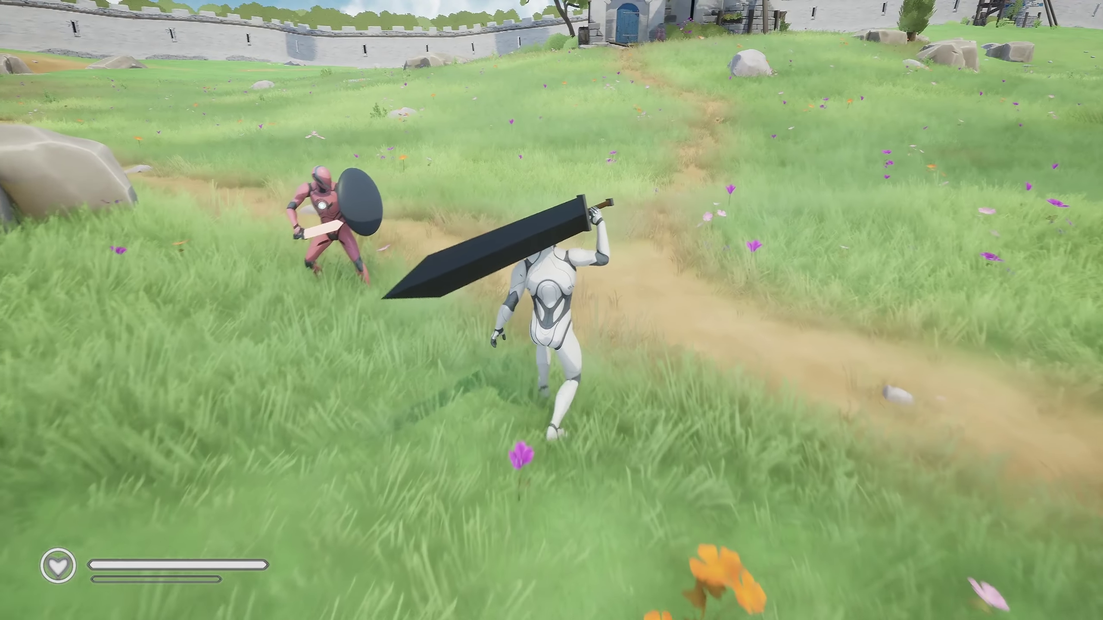
pyautogui.click(551, 311)
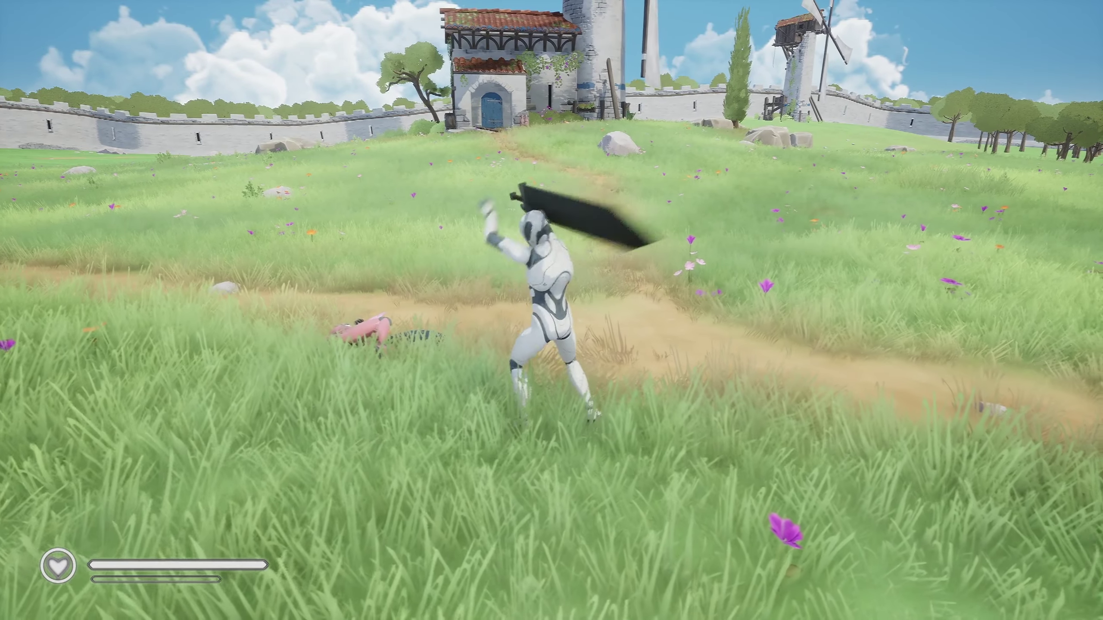
pyautogui.press('Escape')
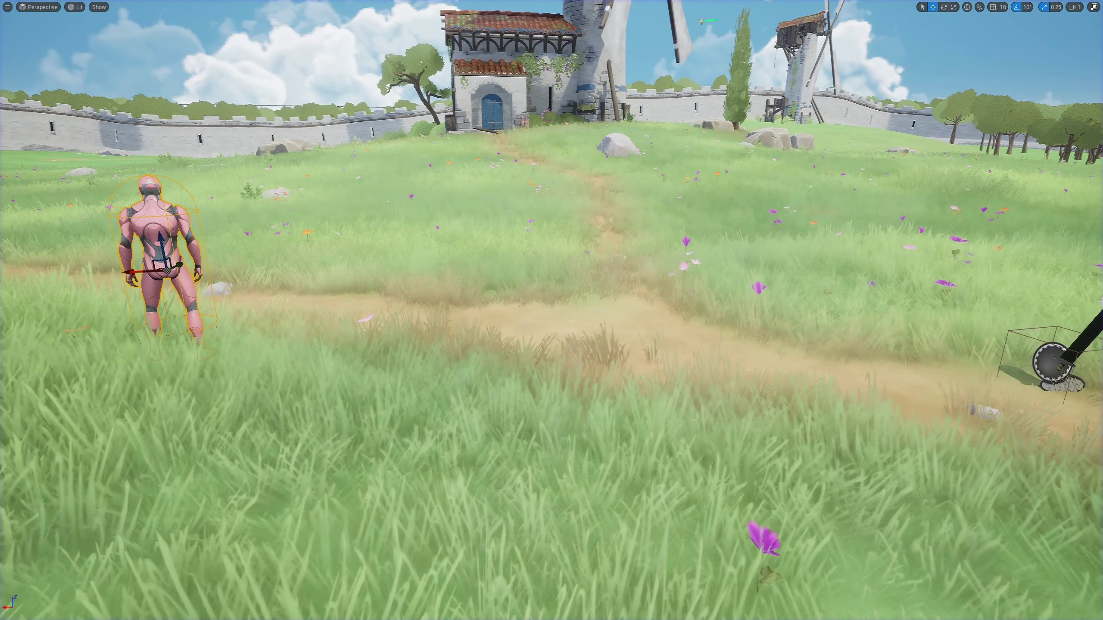
# Replay: circle the shielded enemy, knock it back with great sword hits, then end the session.
pyautogui.hotkey('alt', 'p')
pyautogui.press('w')
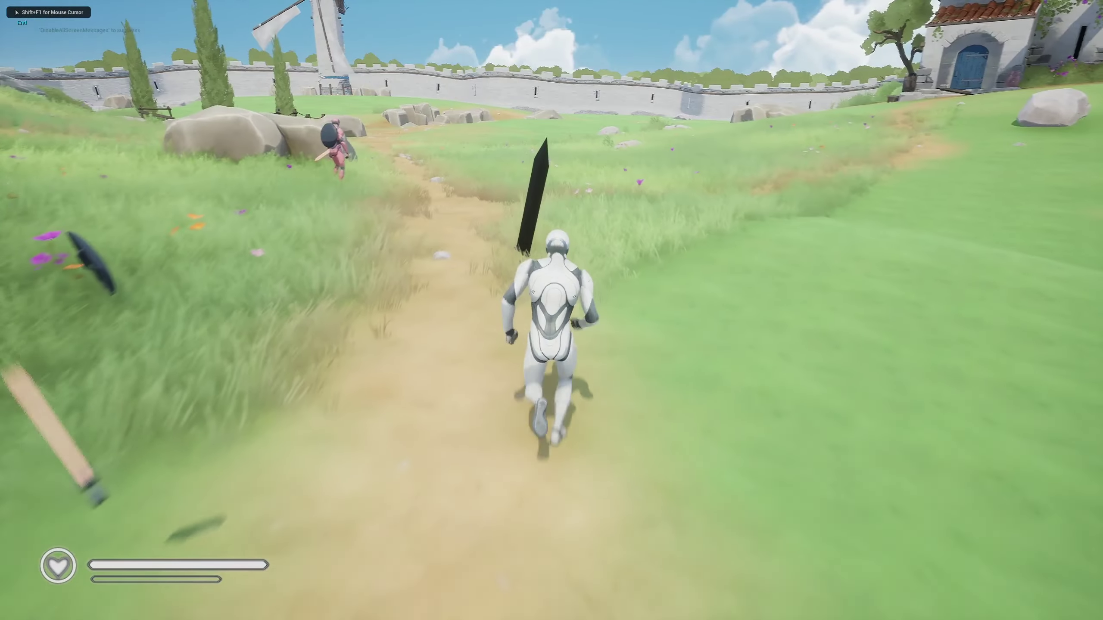
pyautogui.press('w')
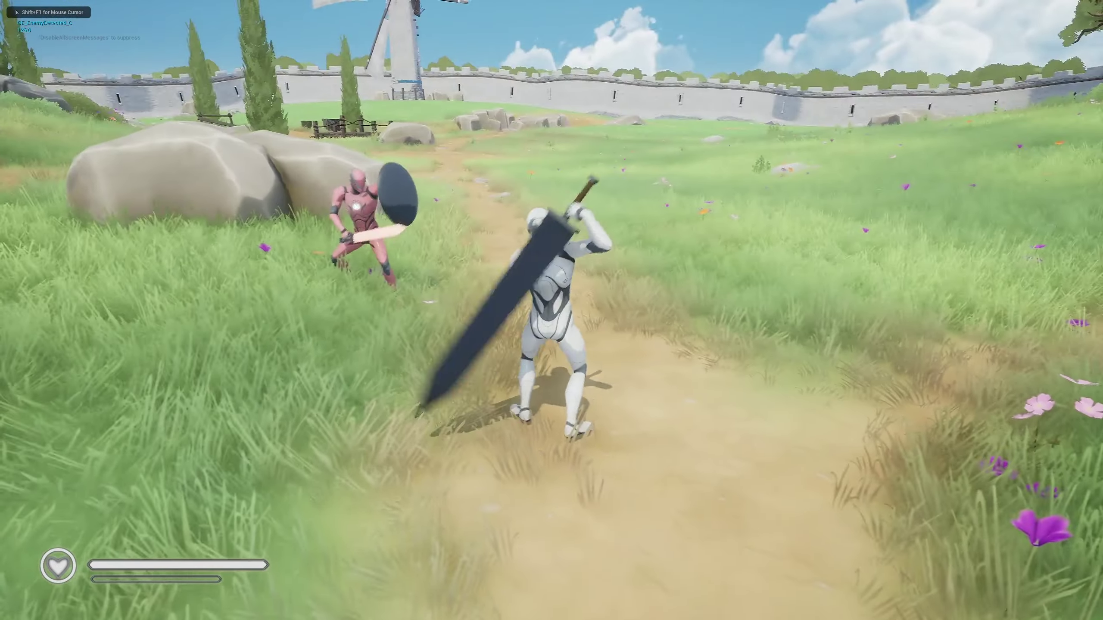
pyautogui.press('w')
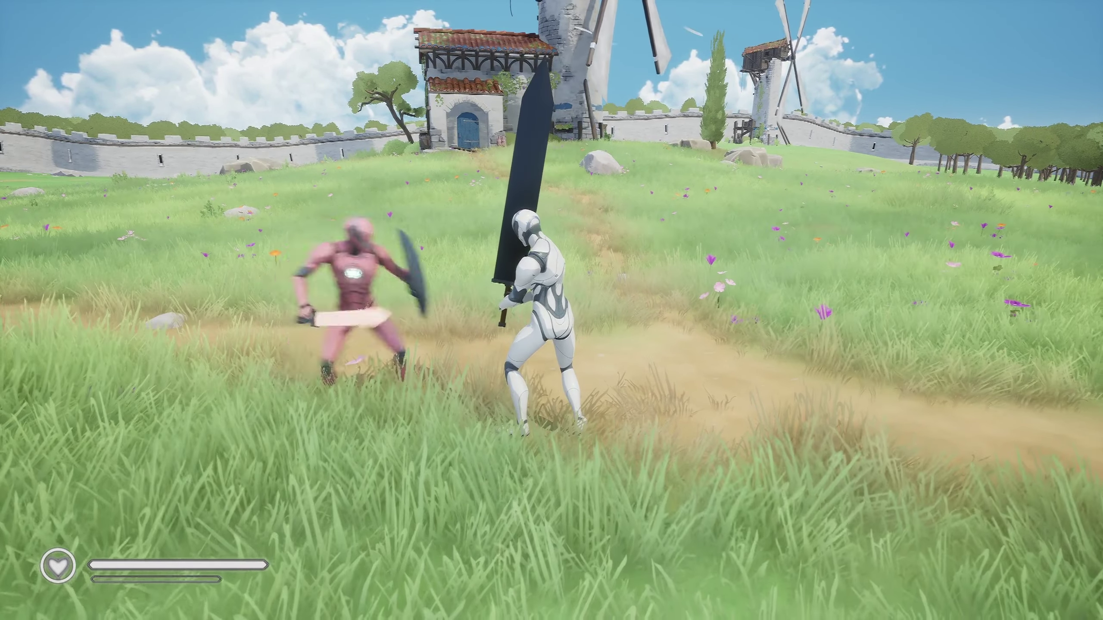
pyautogui.press('a')
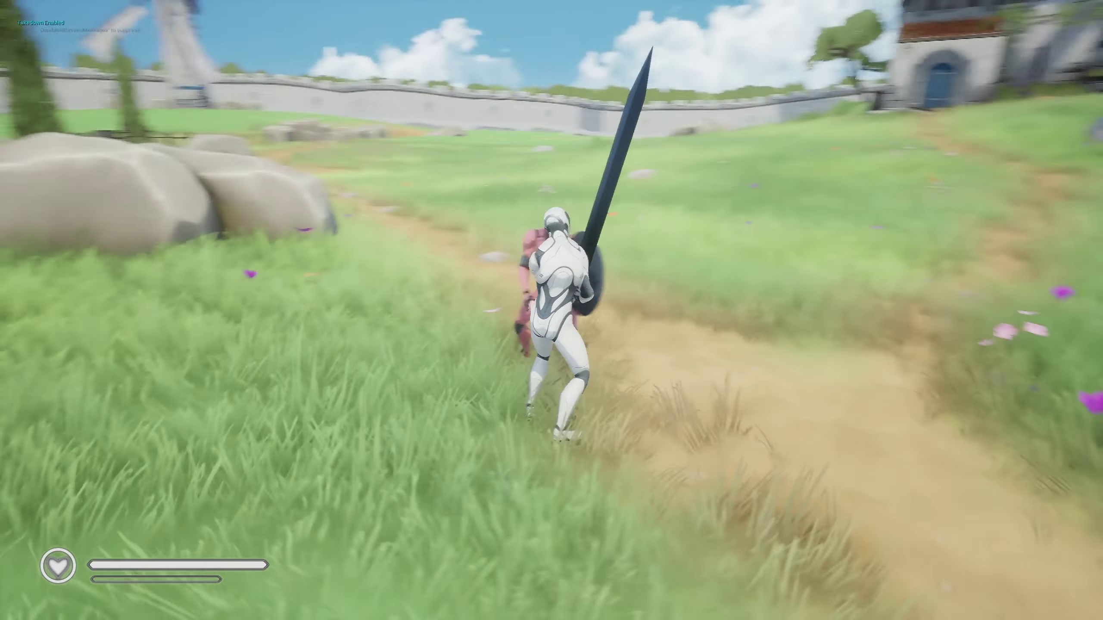
pyautogui.press('a')
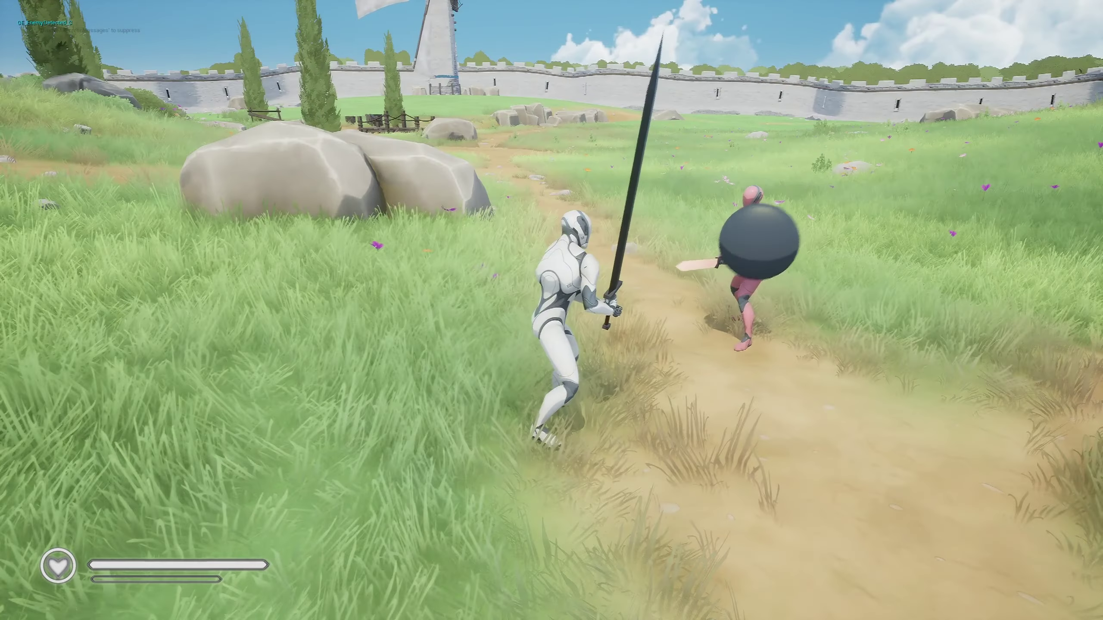
pyautogui.press('a')
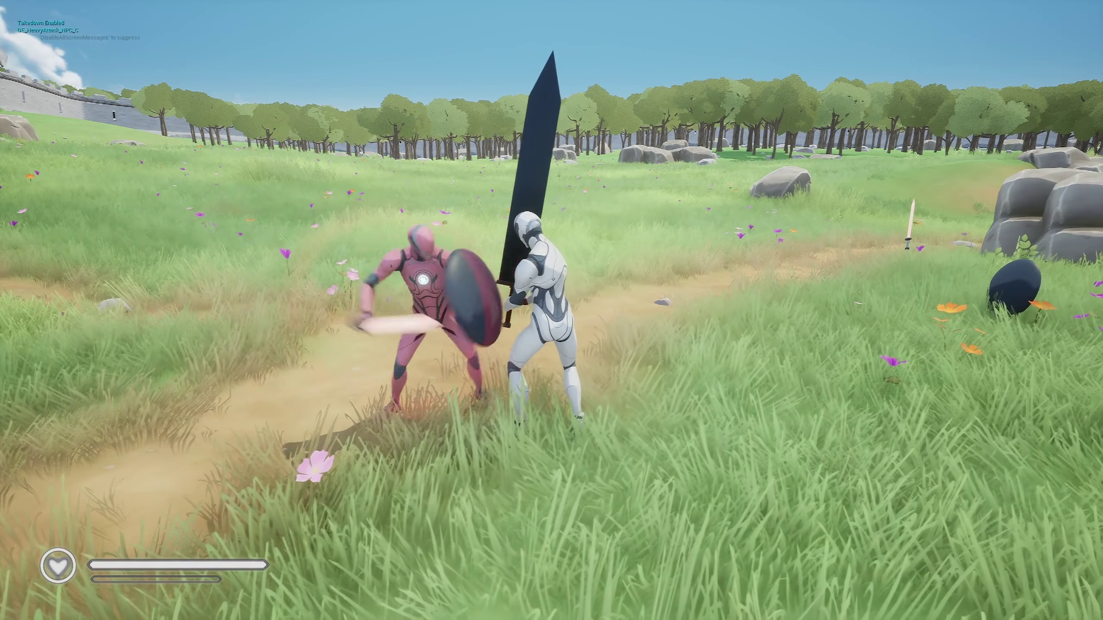
pyautogui.click(552, 310)
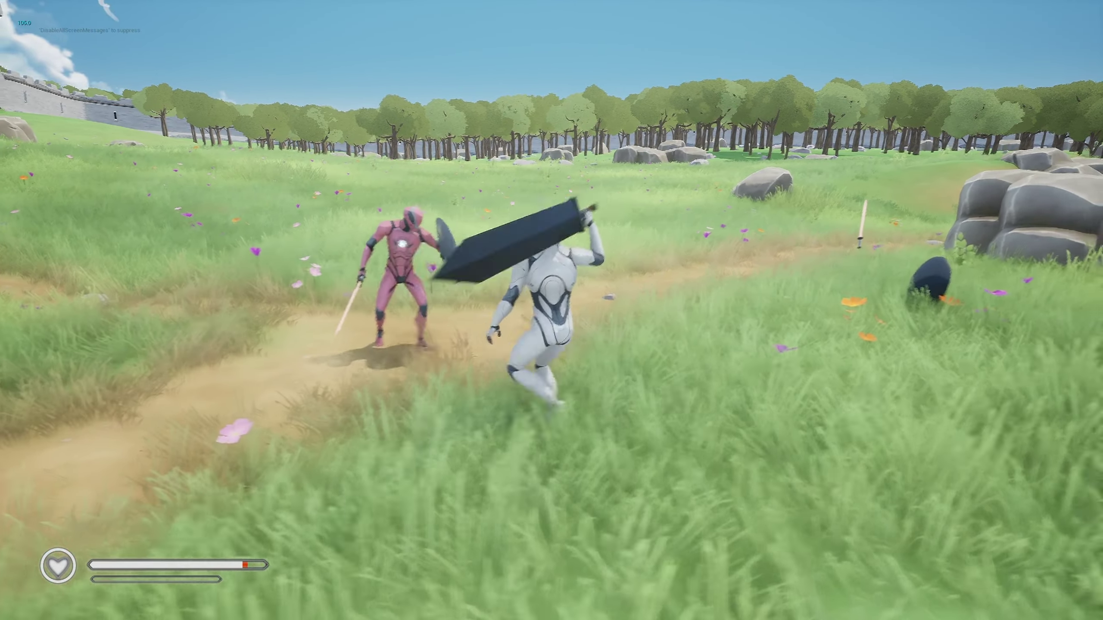
pyautogui.moveTo(552, 311); pyautogui.dragTo(552, 414)
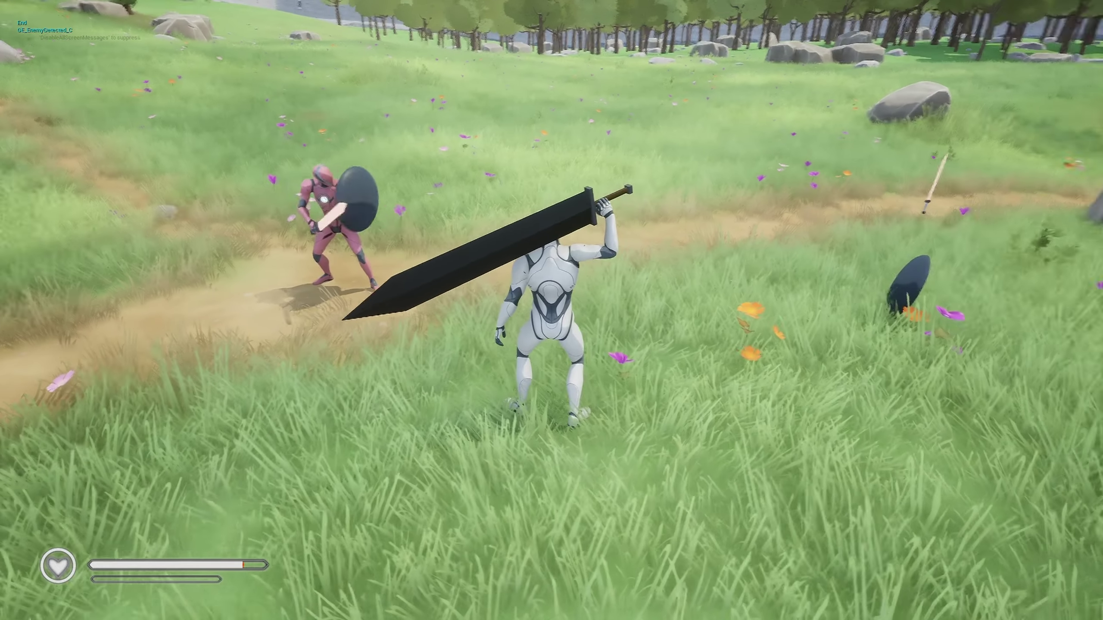
pyautogui.moveTo(552, 345)
pyautogui.mouseDown()
pyautogui.moveTo(552, 258)
pyautogui.moveTo(551, 362)
pyautogui.mouseUp()
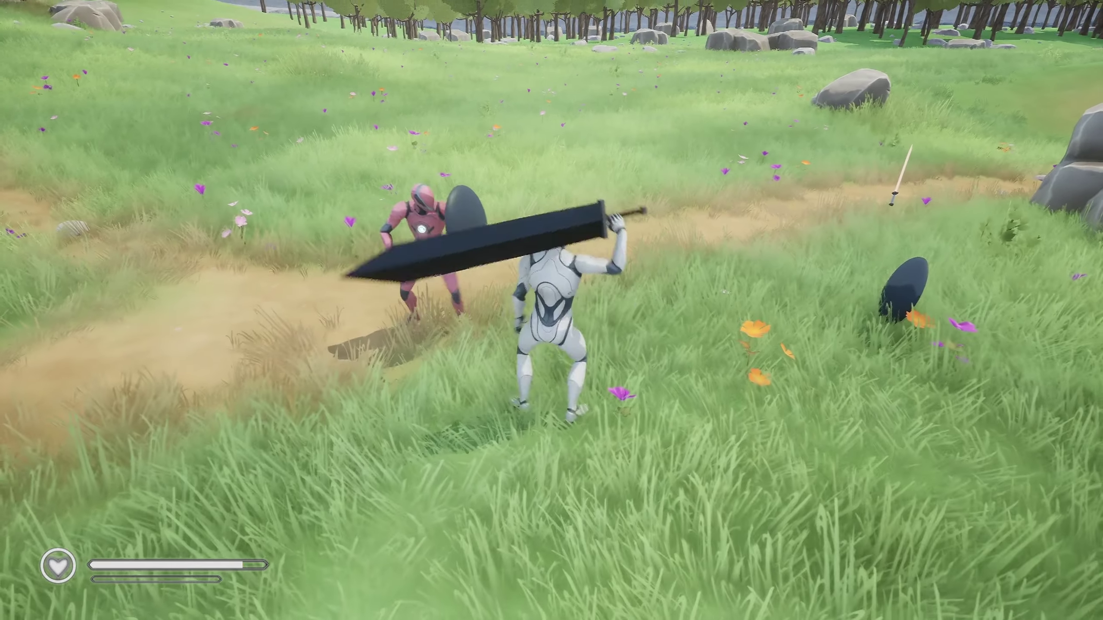
pyautogui.click(552, 310)
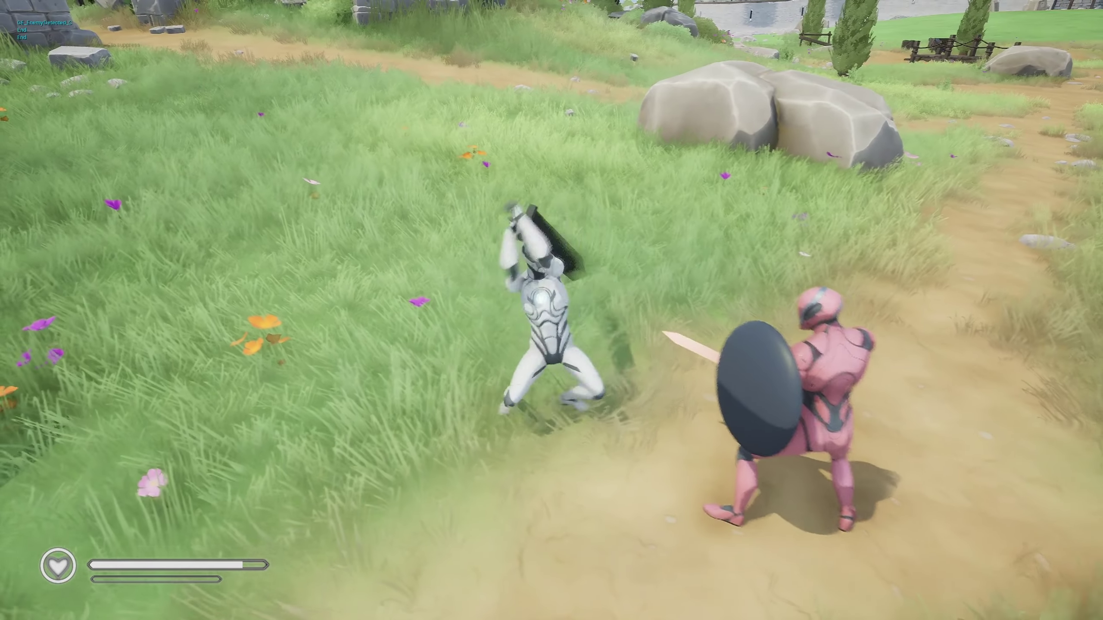
pyautogui.press('Escape')
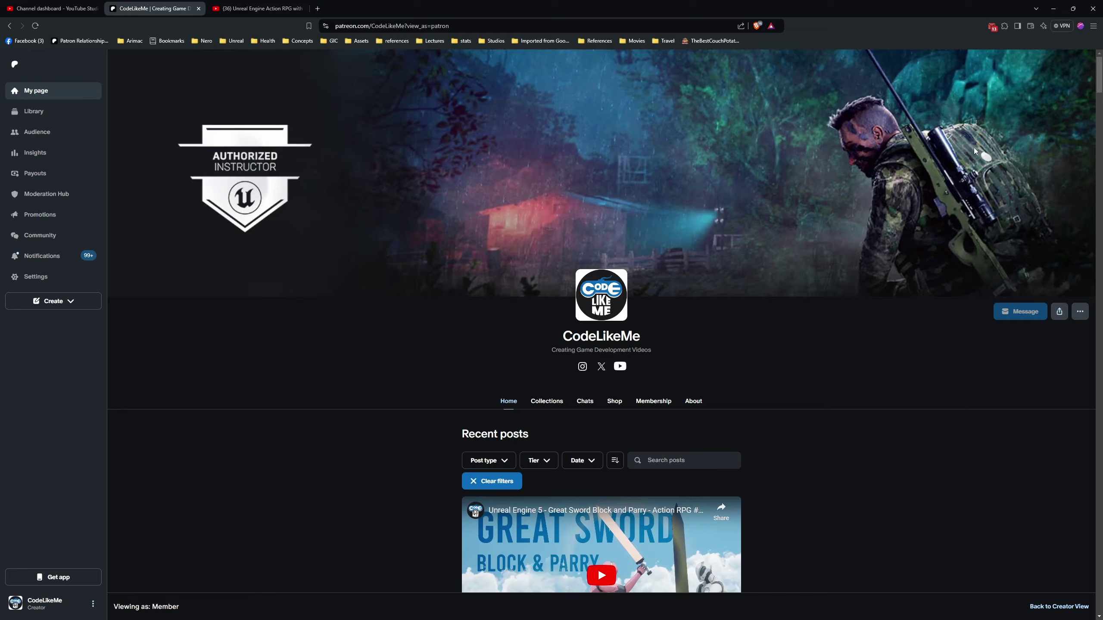
pyautogui.scroll(-5, 869, 260)
pyautogui.scroll(-5, 819, 278)
pyautogui.scroll(-5, 818, 278)
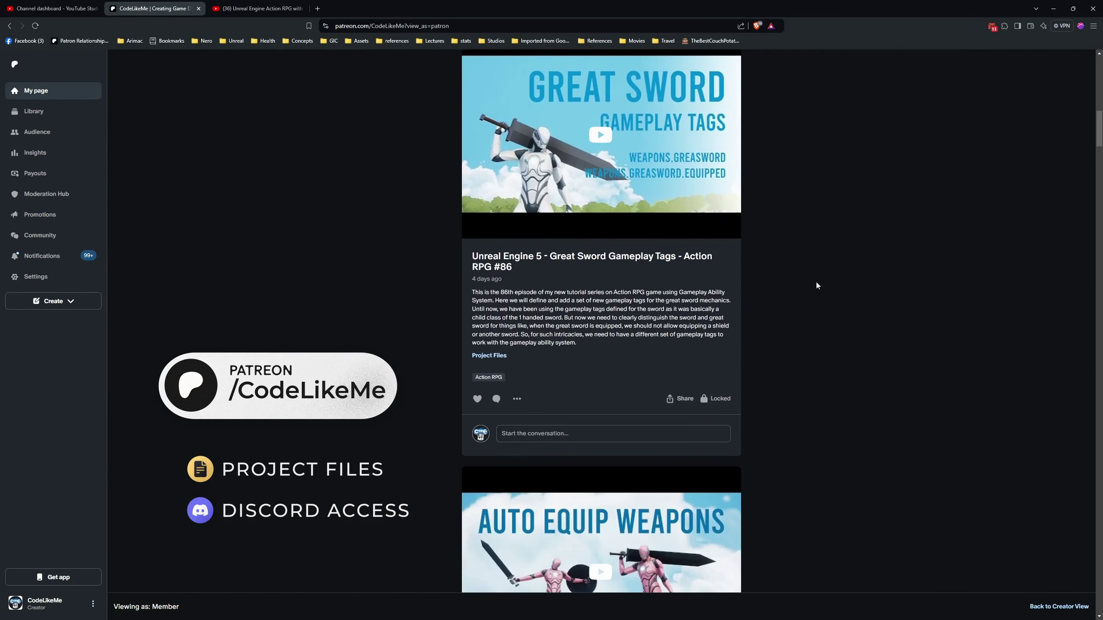
pyautogui.scroll(-5, 816, 282)
pyautogui.scroll(-4, 816, 282)
pyautogui.scroll(-4, 817, 285)
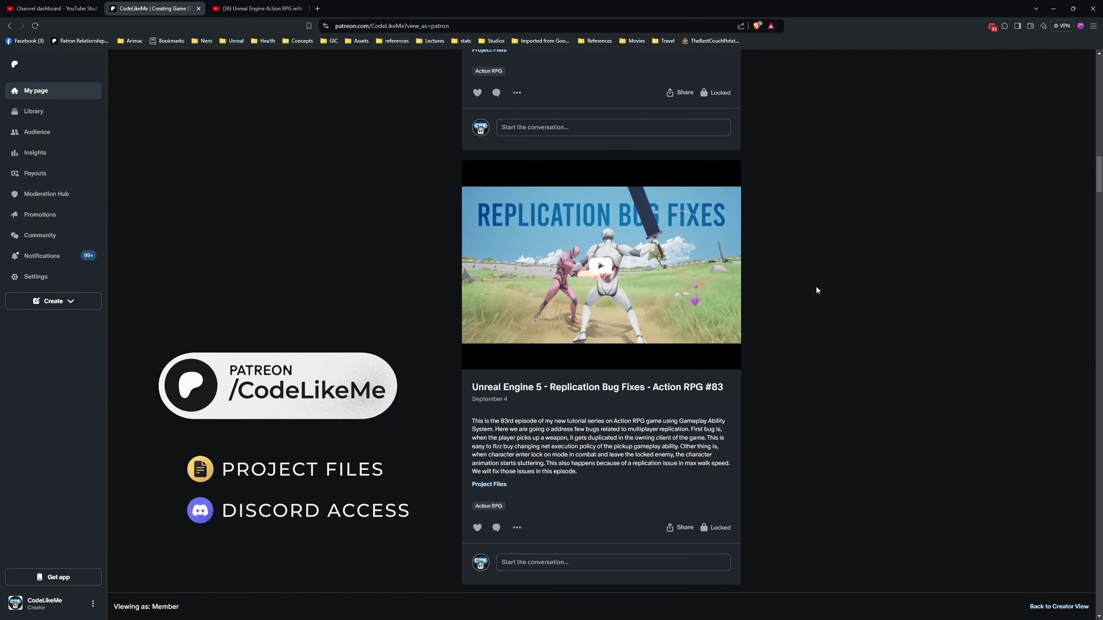
pyautogui.scroll(-4, 816, 288)
pyautogui.scroll(-5, 815, 291)
pyautogui.scroll(-5, 815, 291)
pyautogui.scroll(-5, 817, 291)
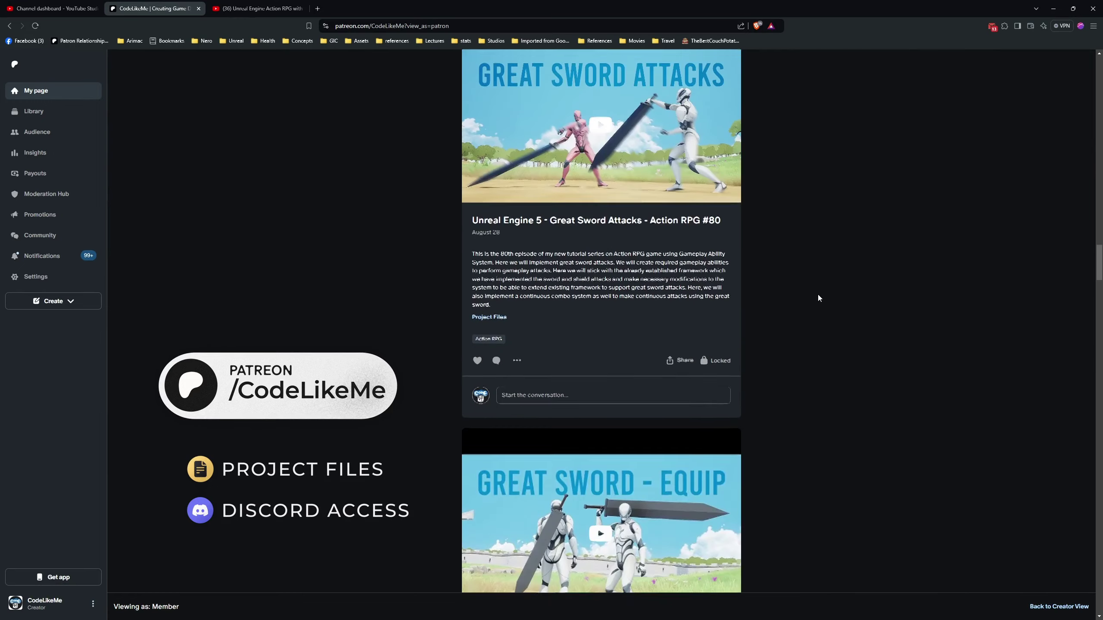
pyautogui.scroll(-4, 818, 295)
pyautogui.scroll(-5, 818, 299)
pyautogui.scroll(-5, 819, 297)
pyautogui.scroll(-4, 814, 314)
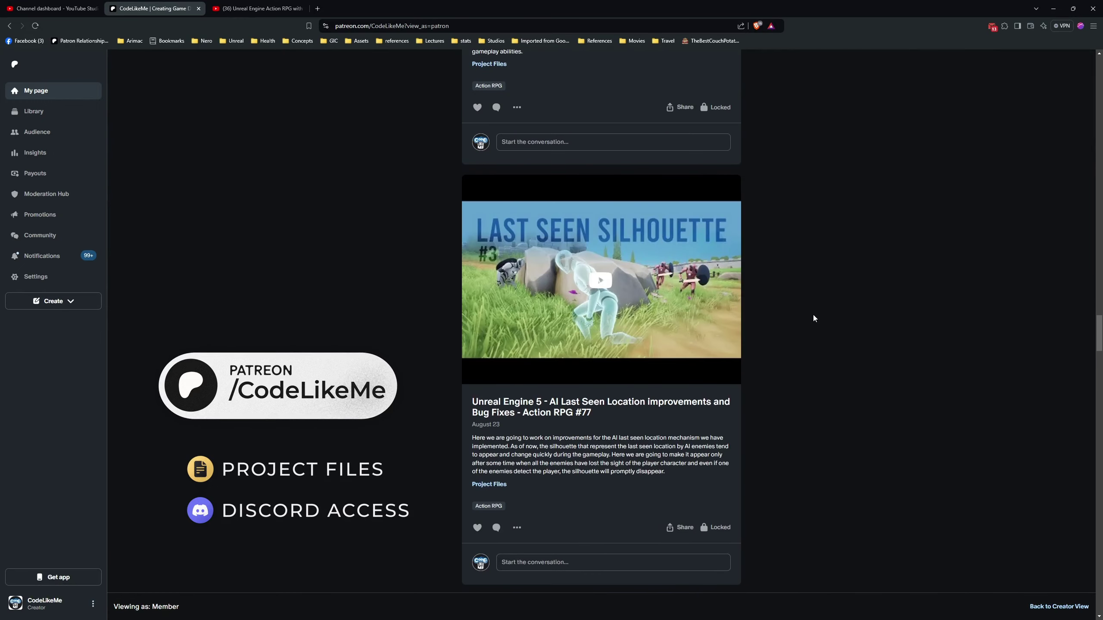
pyautogui.scroll(-4, 813, 315)
pyautogui.scroll(-5, 811, 313)
pyautogui.scroll(-5, 813, 310)
pyautogui.scroll(-4, 812, 311)
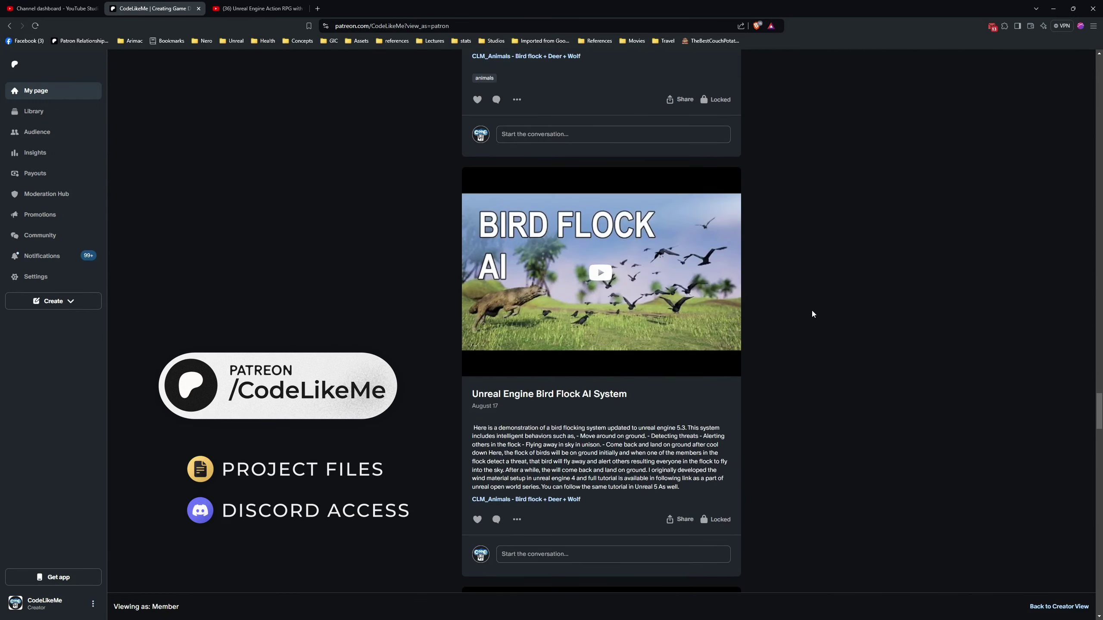
# Switch the browser to the series' YouTube Action RPG playlist.
pyautogui.click(255, 8)
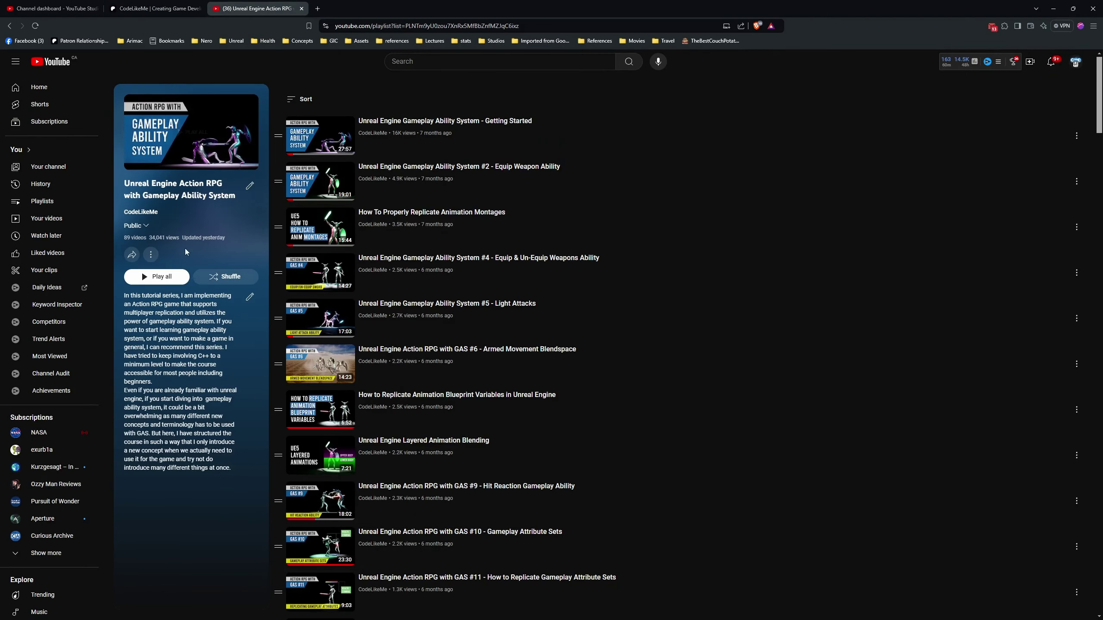
pyautogui.scroll(-5, 462, 298)
pyautogui.scroll(-5, 462, 299)
pyautogui.scroll(-5, 461, 299)
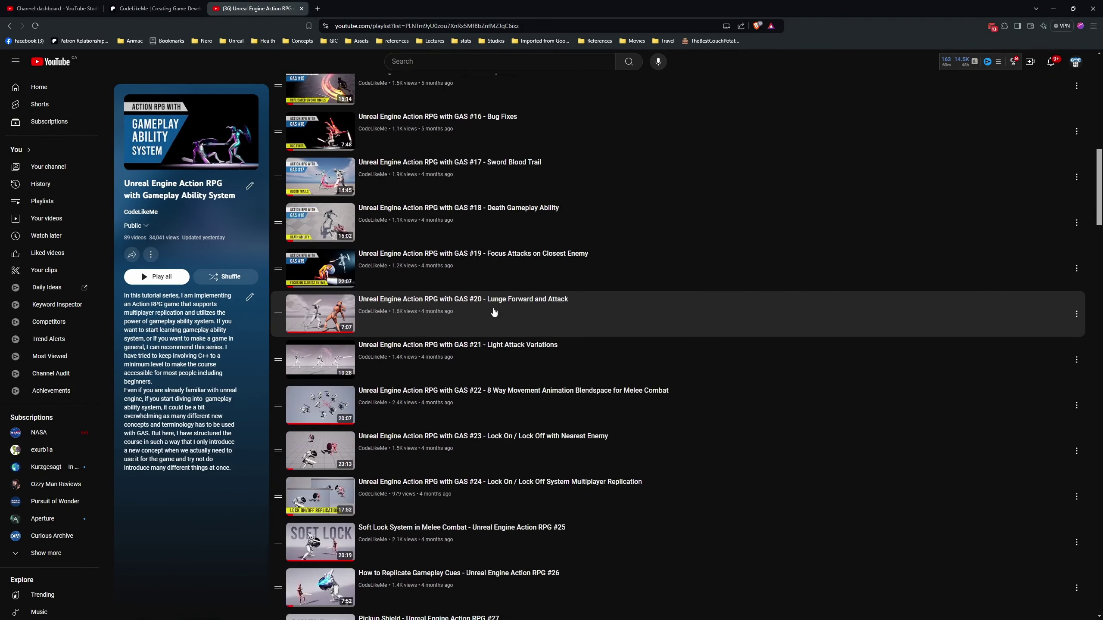
pyautogui.scroll(-5, 483, 307)
pyautogui.scroll(-5, 491, 310)
pyautogui.scroll(-4, 502, 317)
pyautogui.scroll(-5, 502, 318)
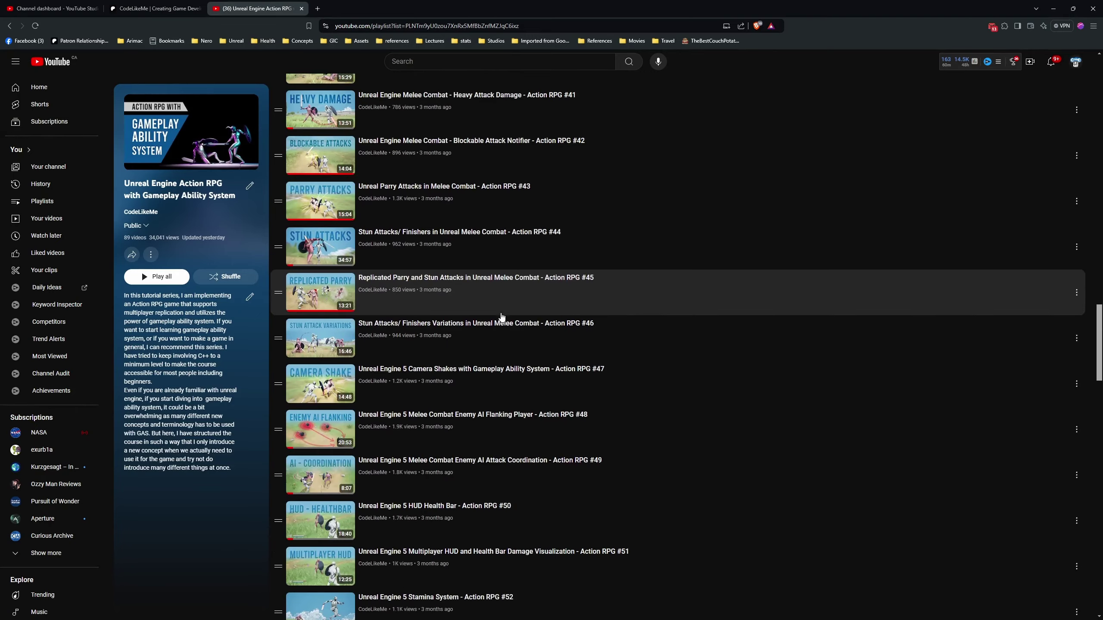
pyautogui.scroll(-5, 502, 318)
pyautogui.scroll(-4, 501, 318)
pyautogui.scroll(-4, 503, 319)
pyautogui.scroll(-5, 504, 320)
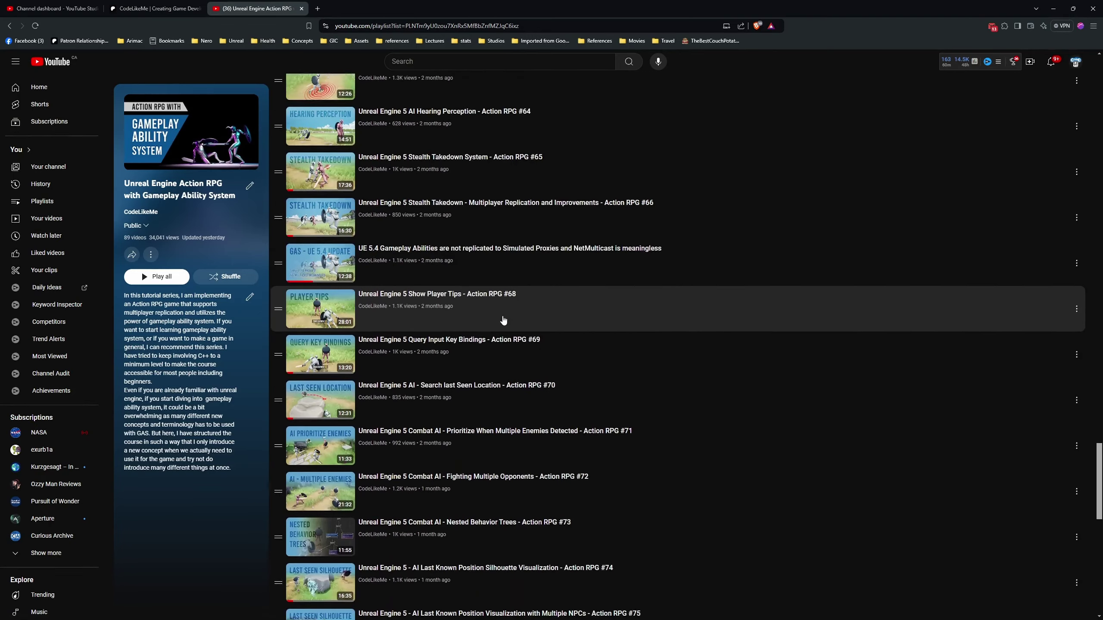
pyautogui.scroll(-5, 504, 319)
pyautogui.scroll(-4, 503, 319)
pyautogui.scroll(-3, 504, 319)
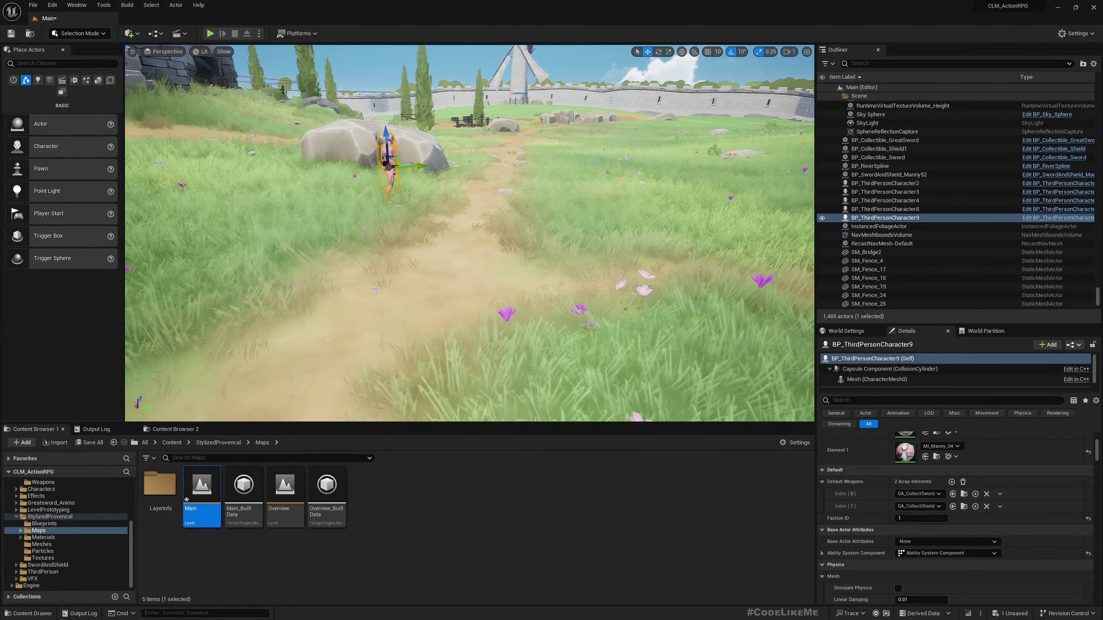
pyautogui.hotkey('alt', 'p')
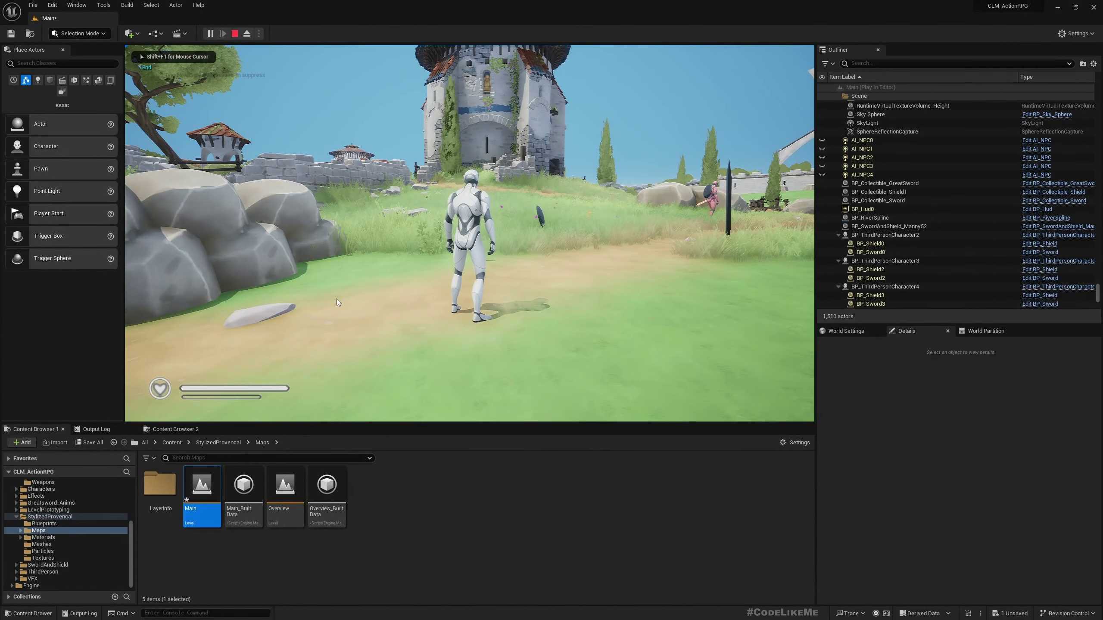
pyautogui.click(414, 293)
pyautogui.press('F11')
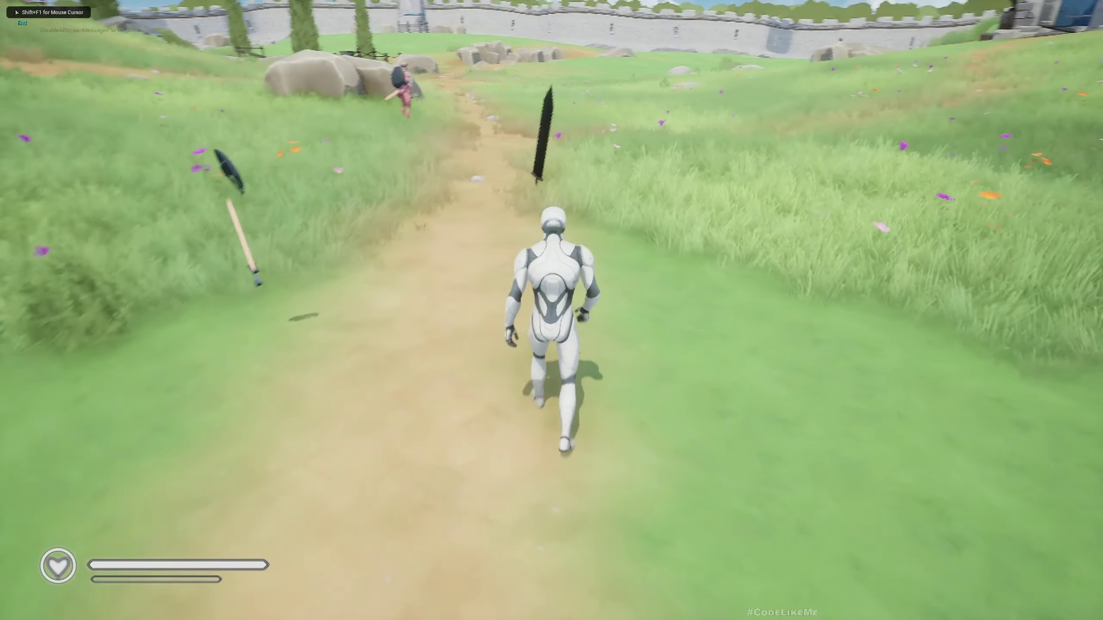
pyautogui.press('w')
pyautogui.press('1')
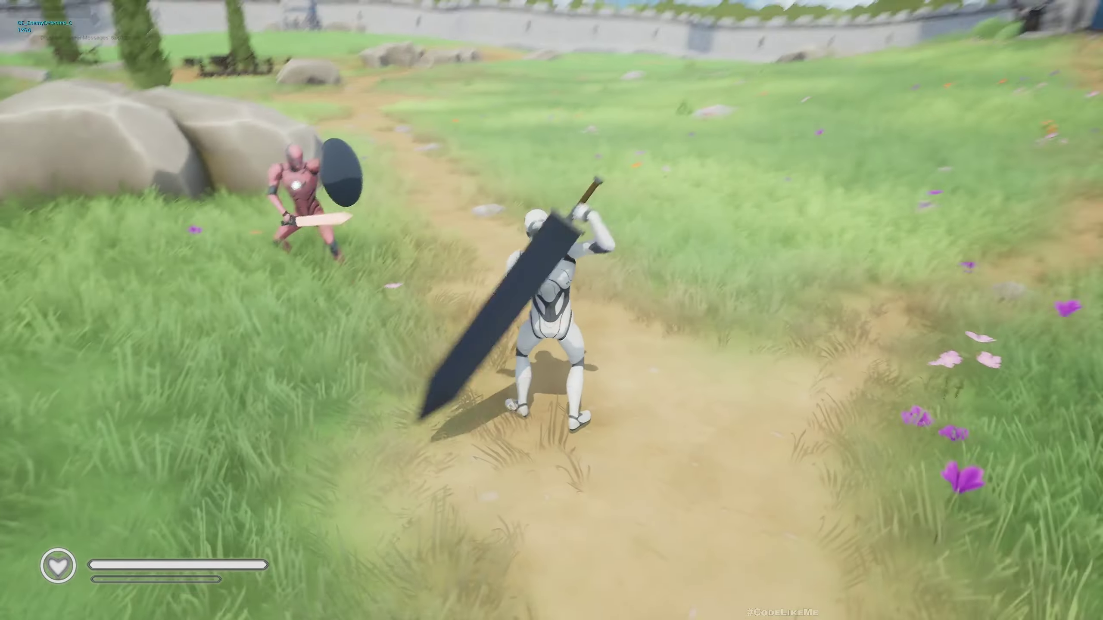
pyautogui.hotkey('shift', 'F1')
pyautogui.click(552, 310)
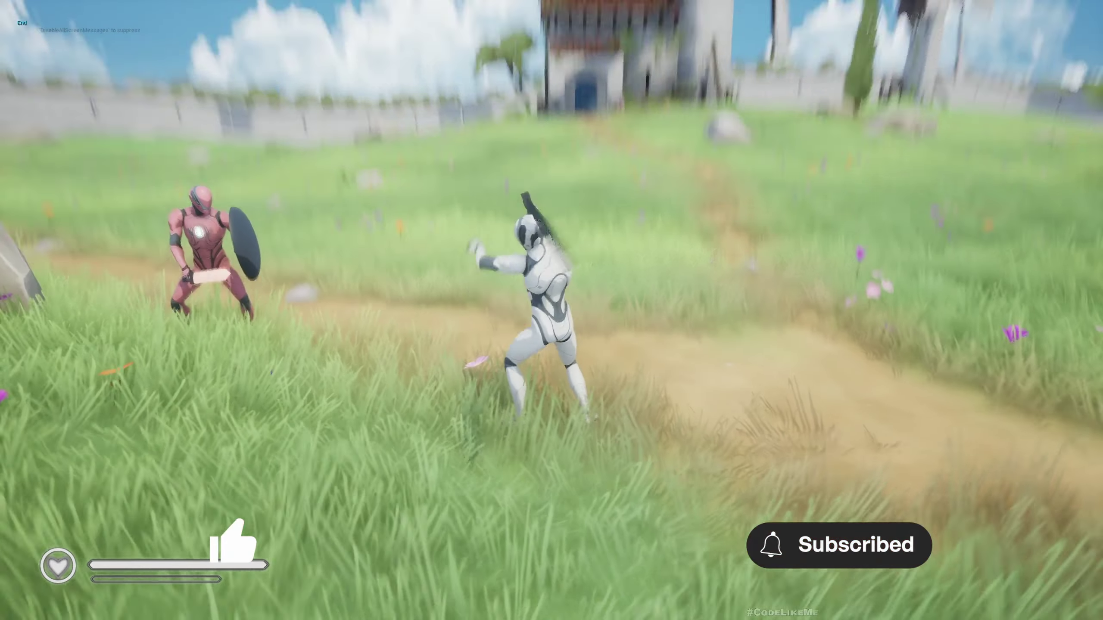
pyautogui.moveTo(551, 311); pyautogui.dragTo(345, 259)
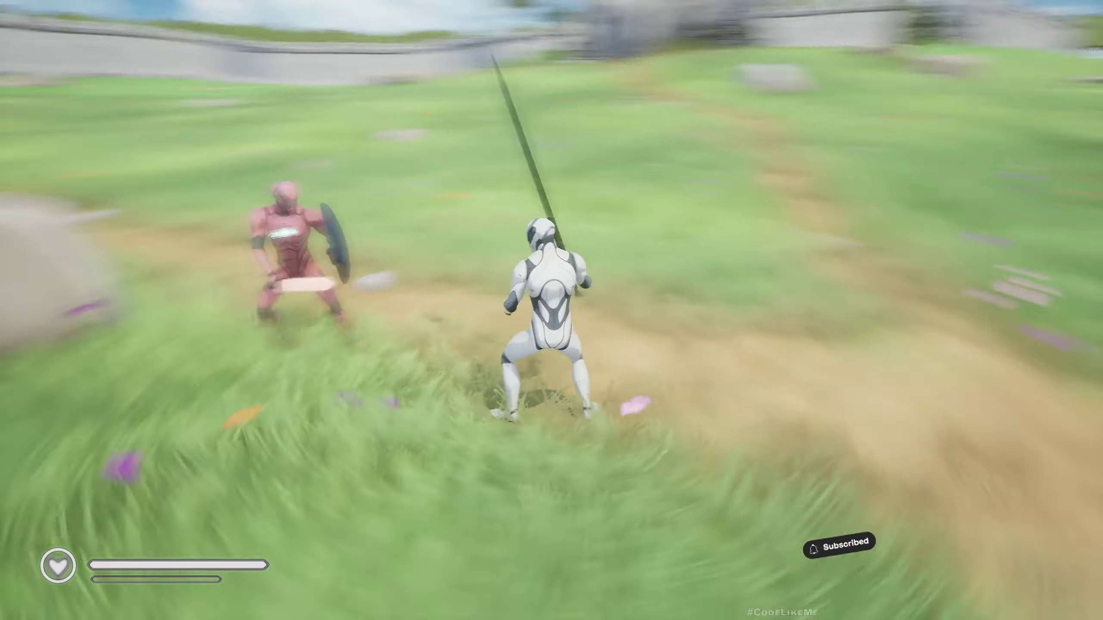
pyautogui.click(551, 310)
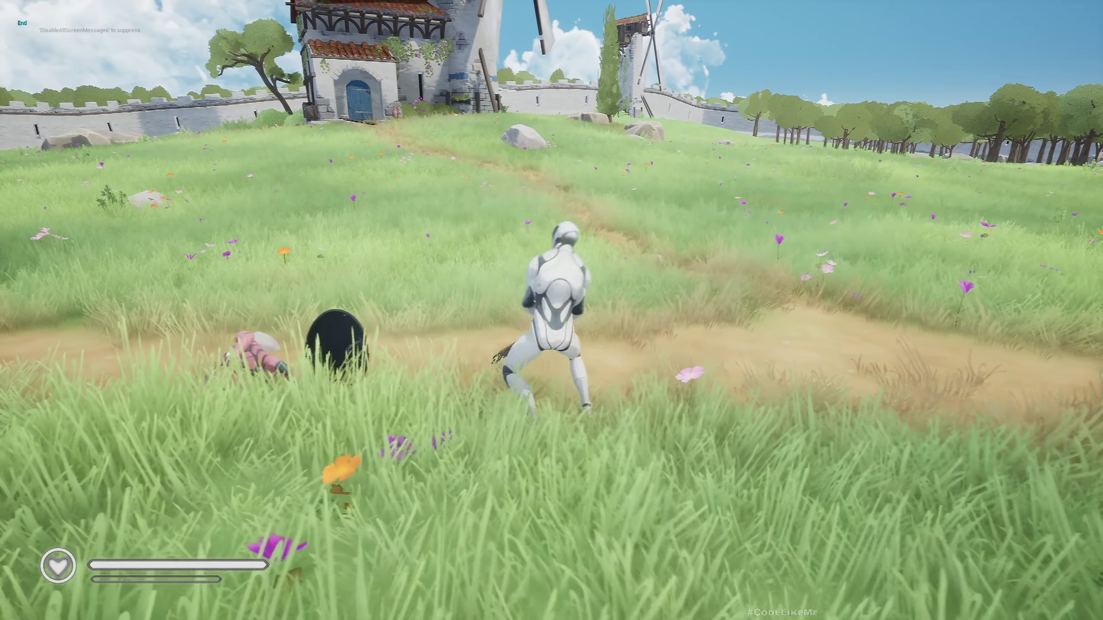
pyautogui.click(552, 310)
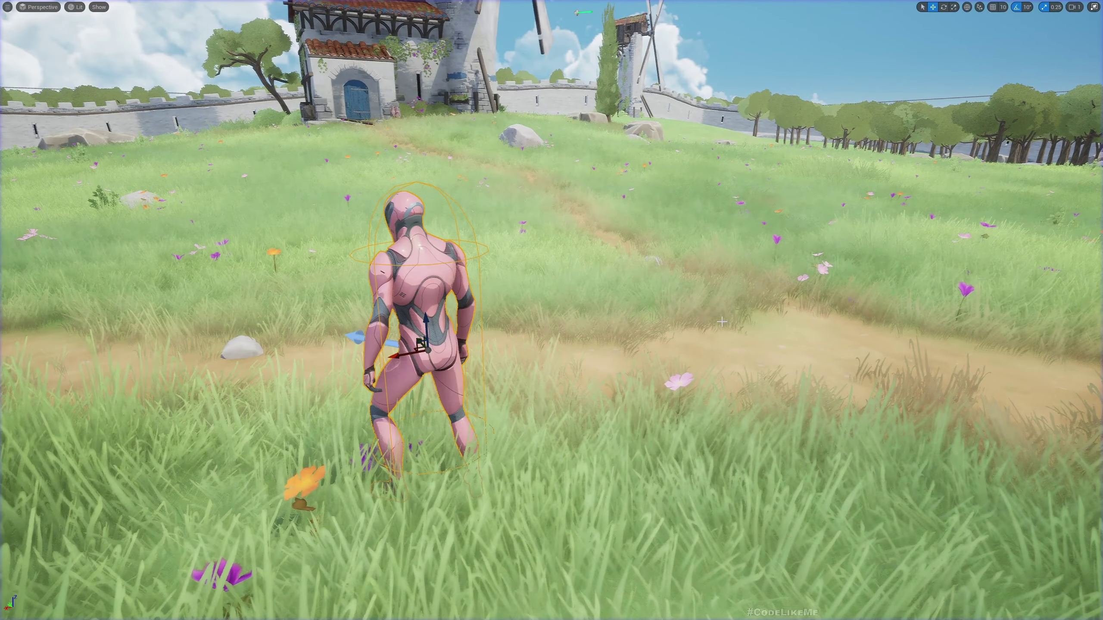
pyautogui.press('w')
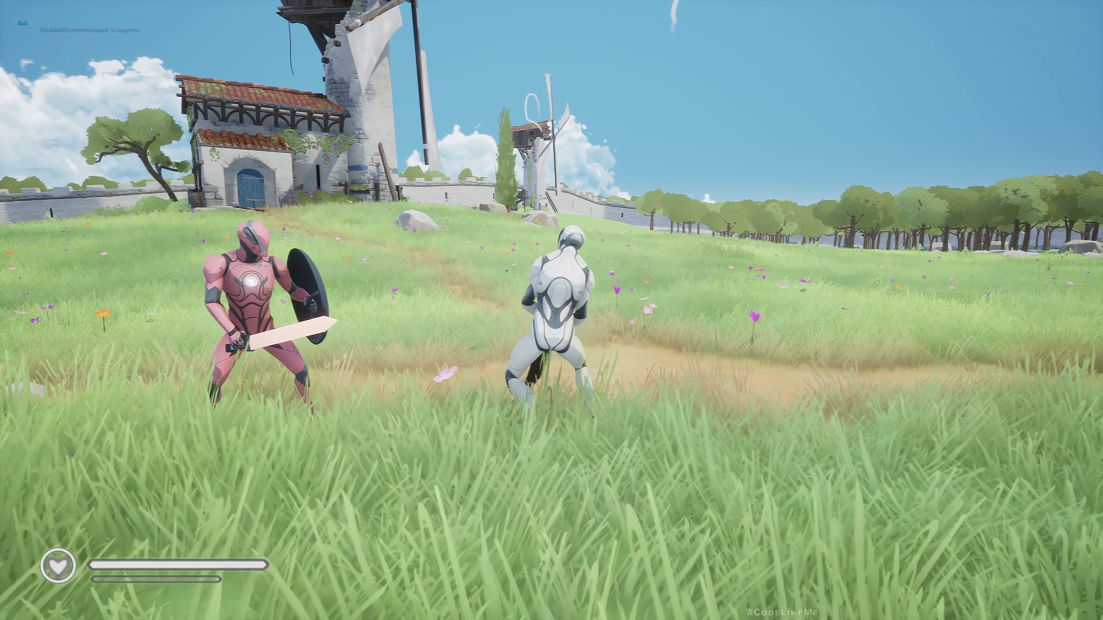
pyautogui.click(552, 310)
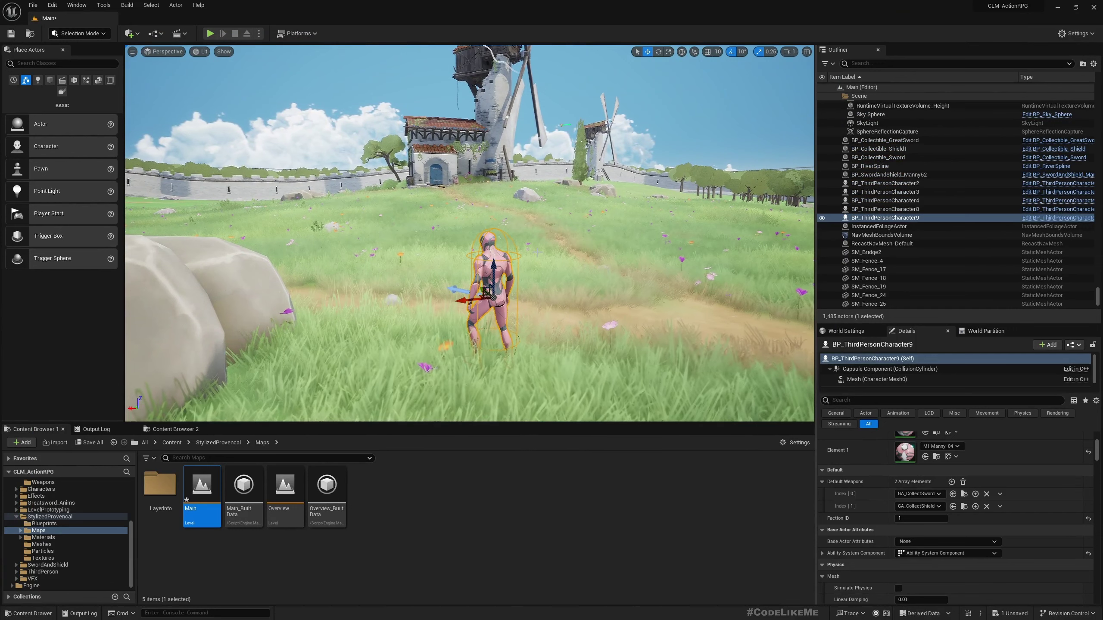
# In BP_ThirdPersonCharacter's Light Attack graph, browse to the Apply Gameplay Effect node's GE_HeavyAttack asset.
pyautogui.click(1056, 218)
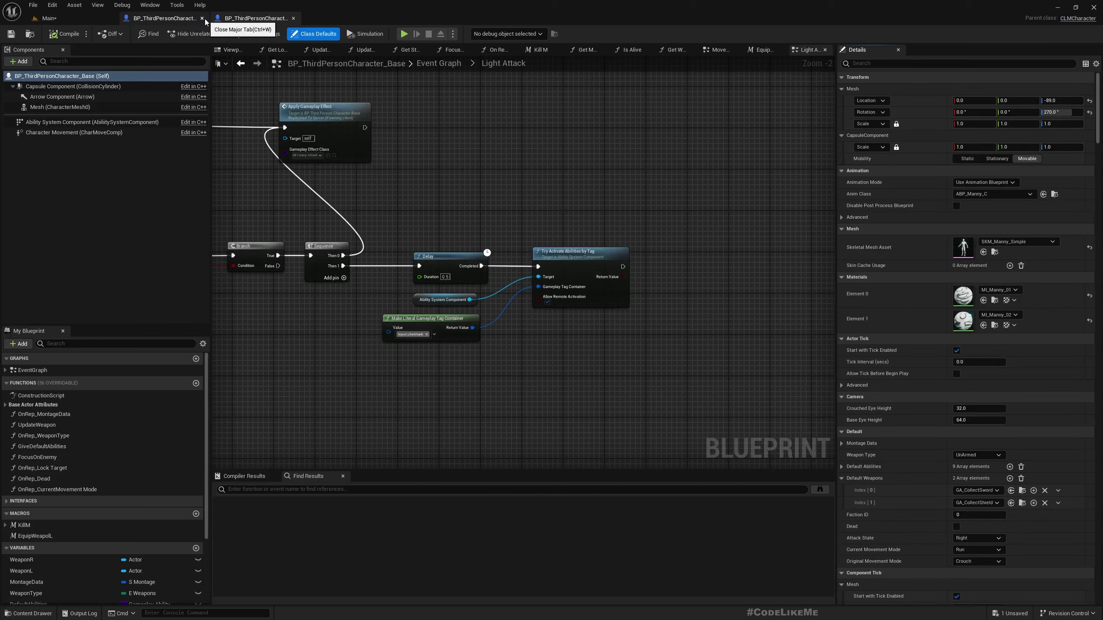
pyautogui.scroll(-5, 617, 296)
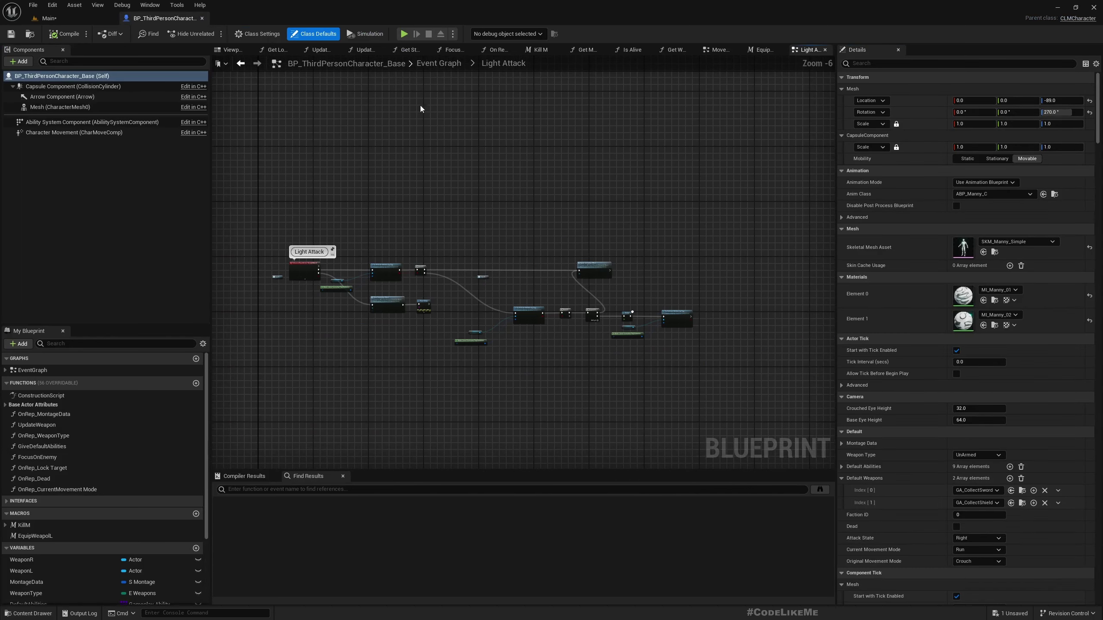
pyautogui.click(442, 64)
pyautogui.scroll(5, 359, 229)
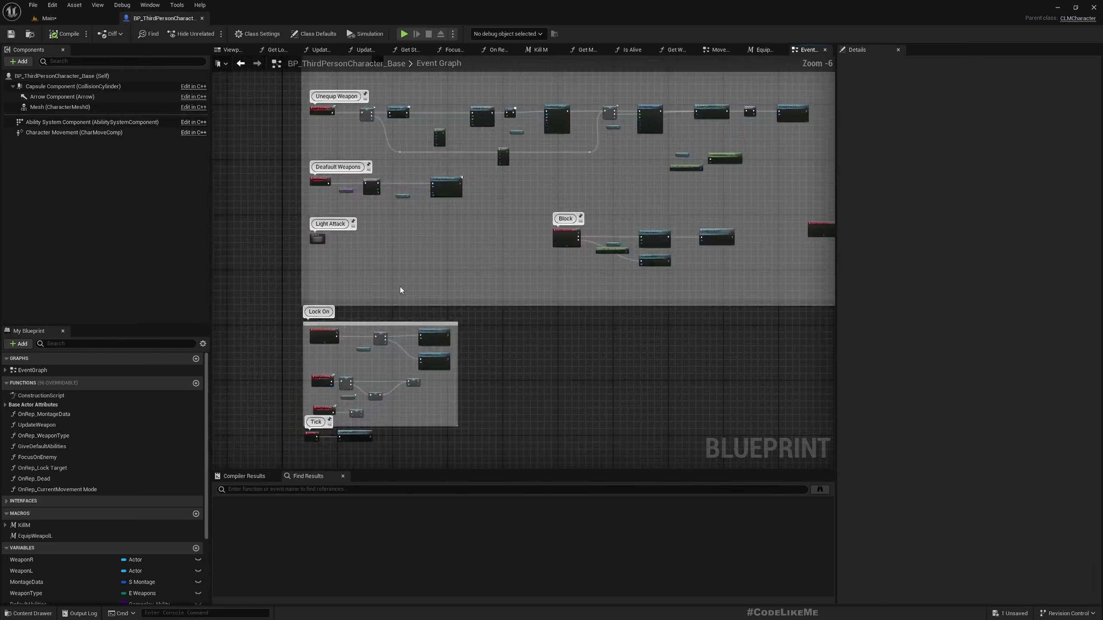
pyautogui.scroll(4, 255, 205)
pyautogui.doubleClick(386, 270)
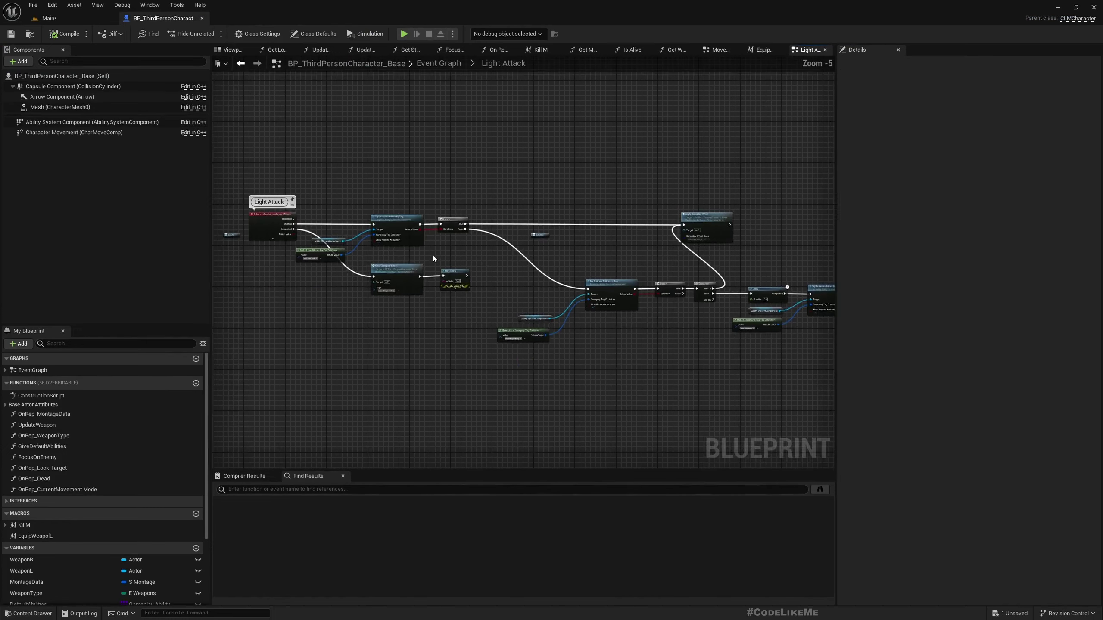
pyautogui.scroll(4, 379, 273)
pyautogui.scroll(3, 517, 277)
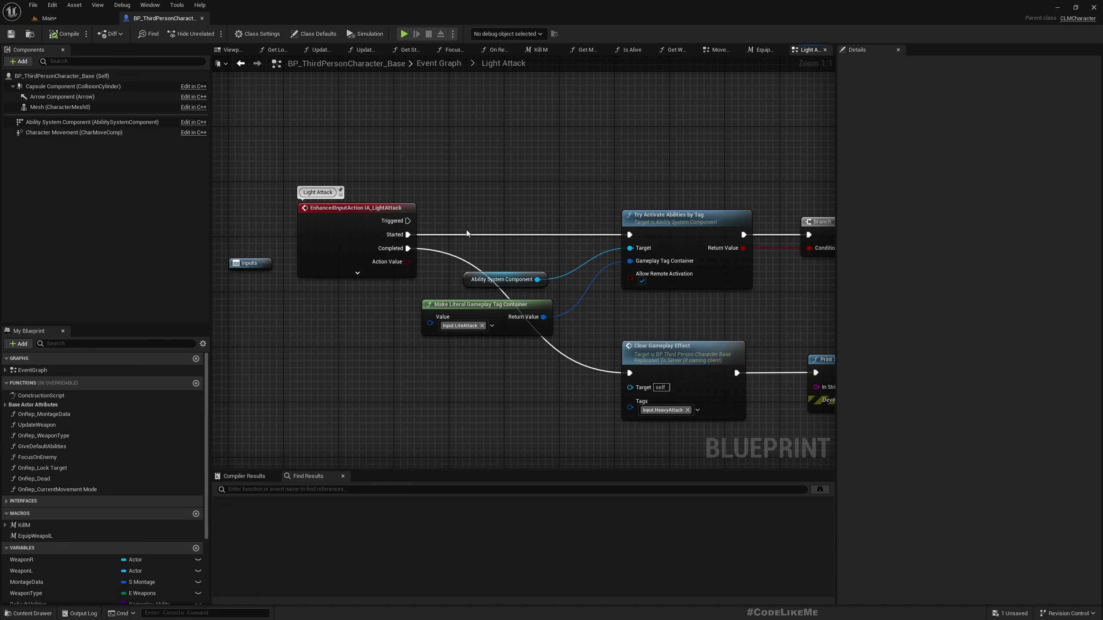
pyautogui.moveTo(531, 192)
pyautogui.mouseDown(button='right')
pyautogui.moveTo(498, 187)
pyautogui.moveTo(285, 284)
pyautogui.mouseUp(button='right')
pyautogui.moveTo(603, 215); pyautogui.dragTo(478, 279, button='right')
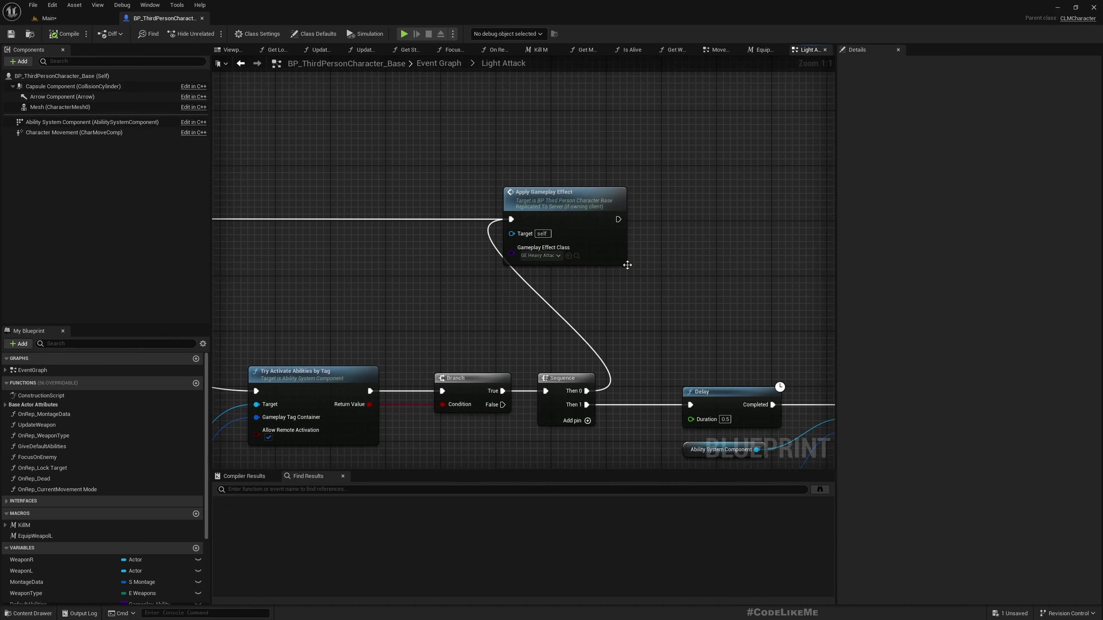
pyautogui.click(577, 256)
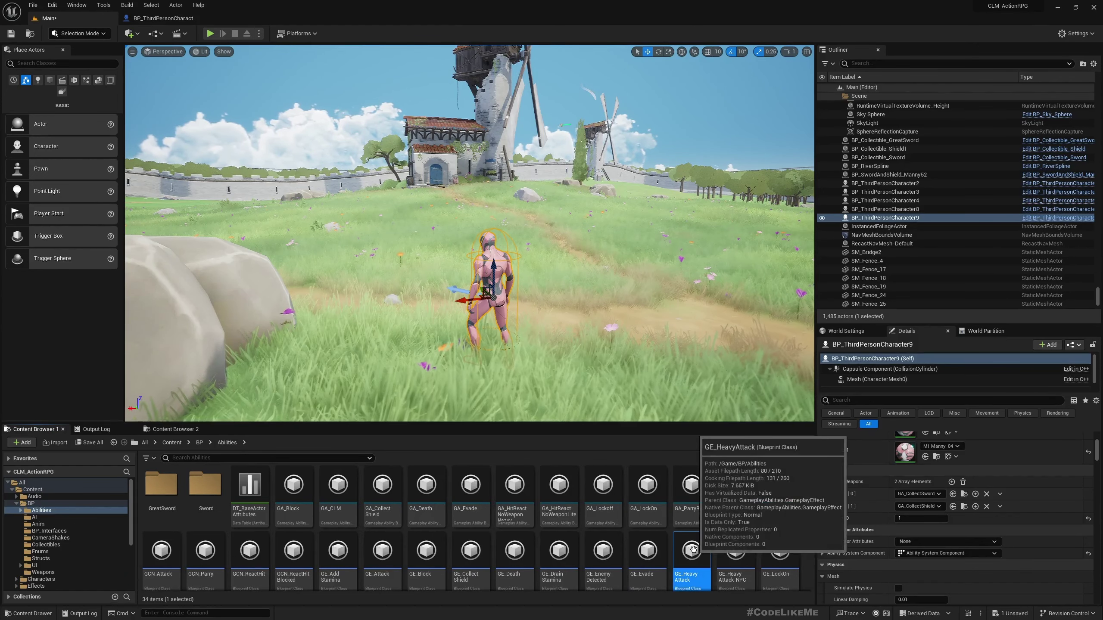
# Inspect the GE_HeavyAttack effect, then return to the character blueprint's Light Attack nodes.
pyautogui.doubleClick(700, 486)
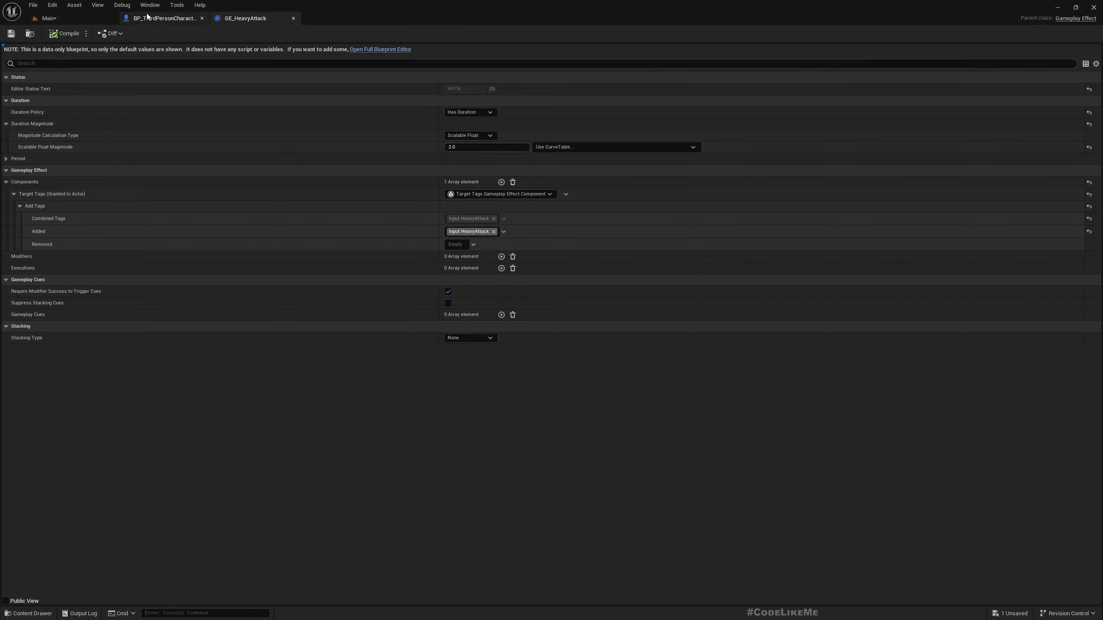
pyautogui.click(164, 19)
pyautogui.moveTo(337, 303); pyautogui.dragTo(603, 173, button='right')
pyautogui.scroll(-2, 517, 216)
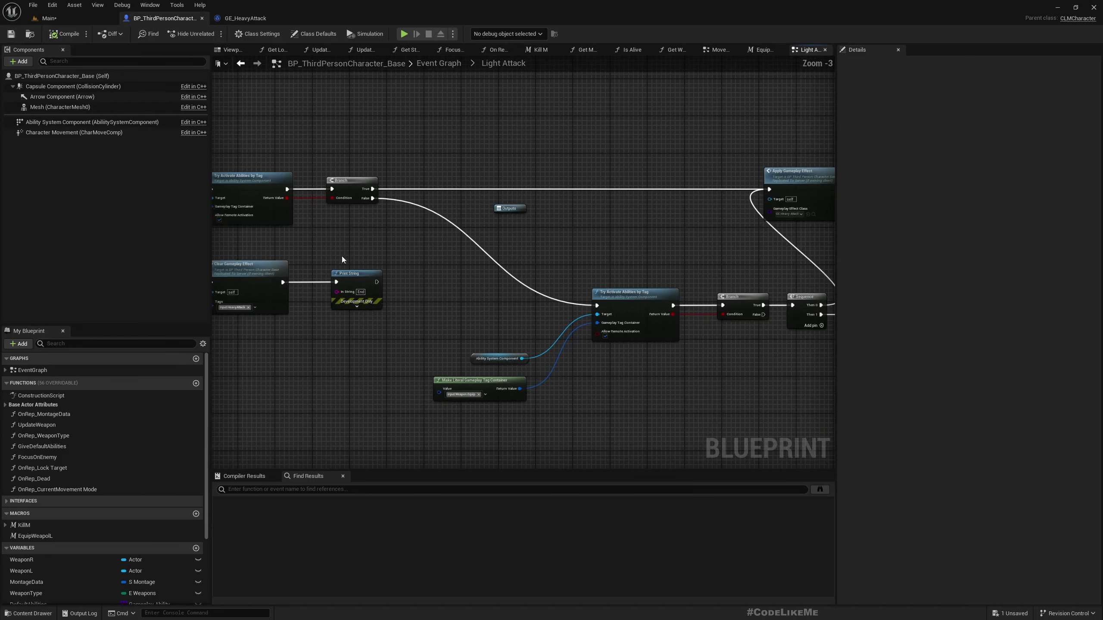
pyautogui.moveTo(517, 216); pyautogui.dragTo(392, 218, button='right')
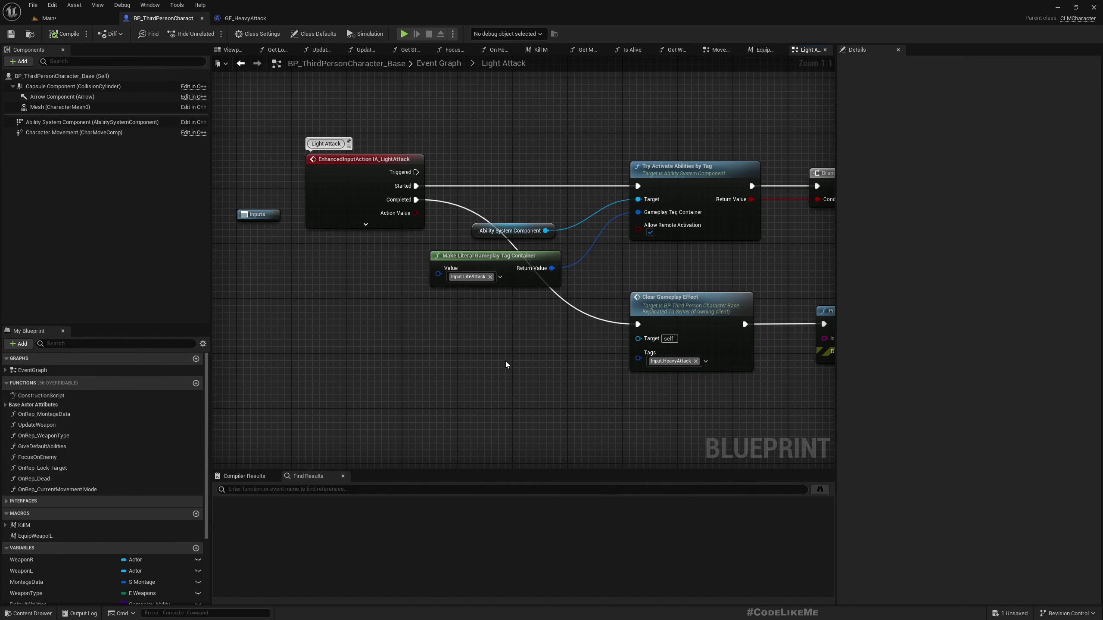
# Review the Clear Gameplay Effect, Branch and Print String nodes, then go back to the Main level view.
pyautogui.moveTo(569, 356); pyautogui.dragTo(449, 333, button='right')
pyautogui.click(537, 296)
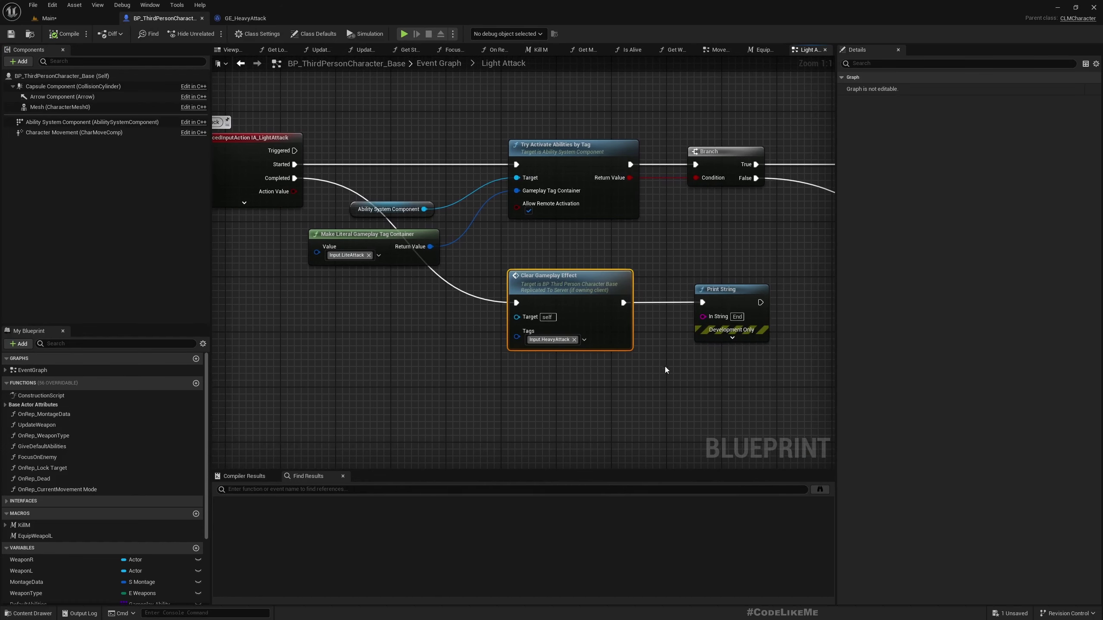
pyautogui.moveTo(570, 250); pyautogui.dragTo(731, 312)
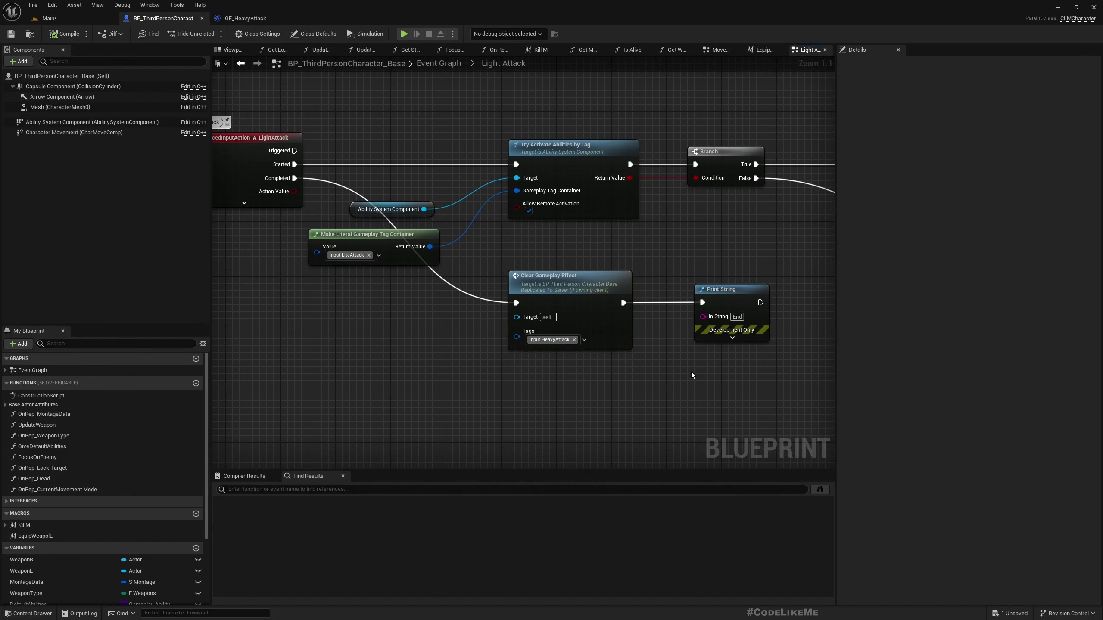
pyautogui.moveTo(503, 237); pyautogui.dragTo(516, 296, button='right')
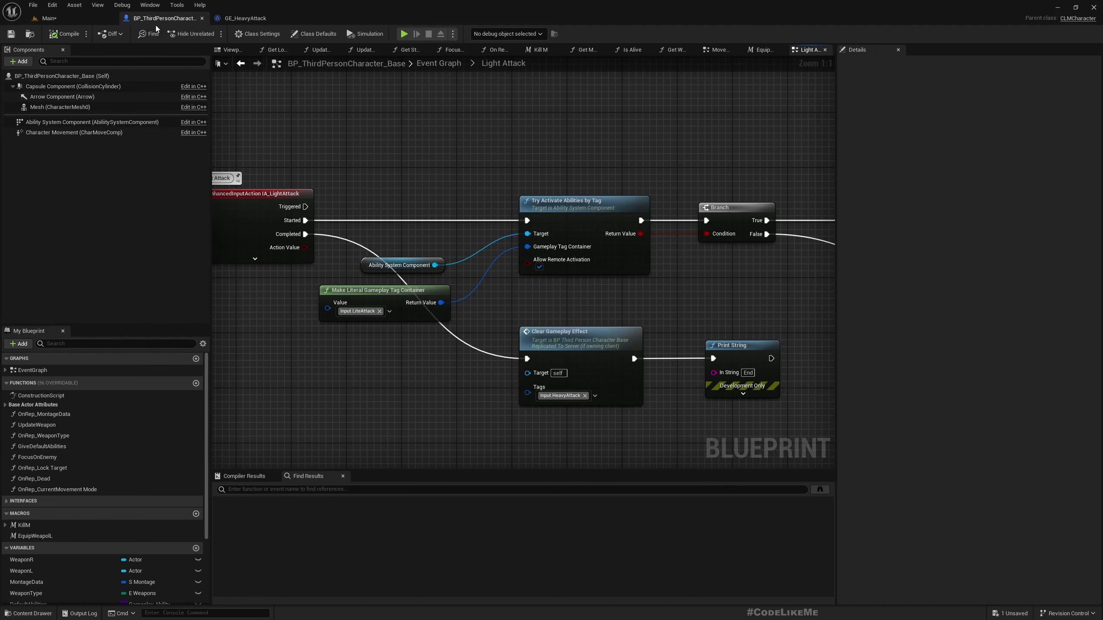
pyautogui.click(50, 18)
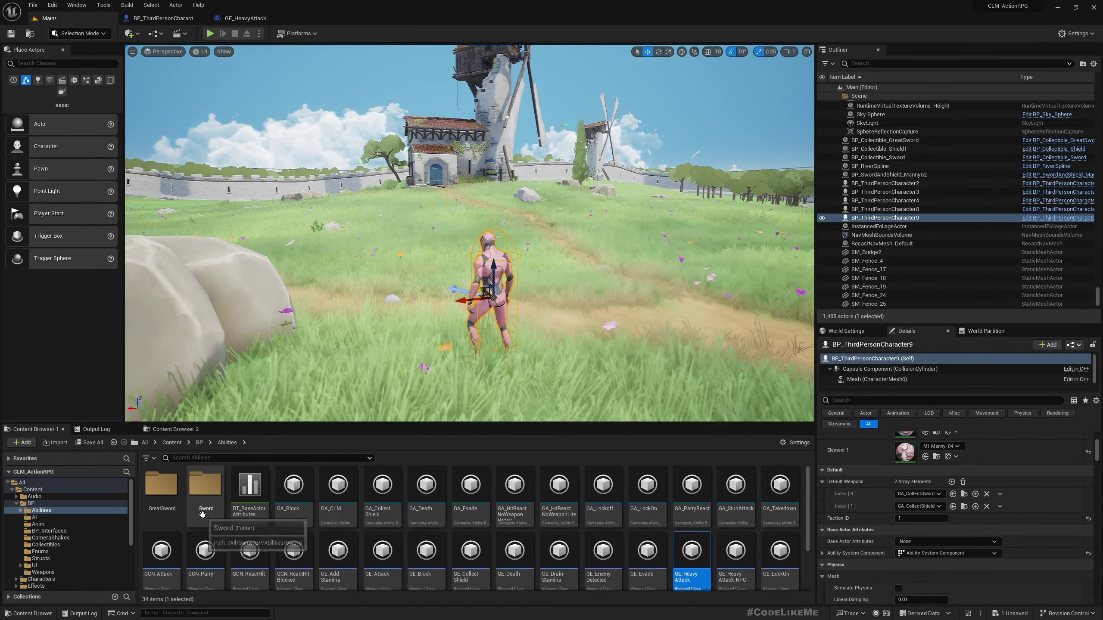
# Open GA_Attack_GreatSword and its Right Attacks SlashDown01 montage.
pyautogui.doubleClick(162, 493)
pyautogui.doubleClick(159, 490)
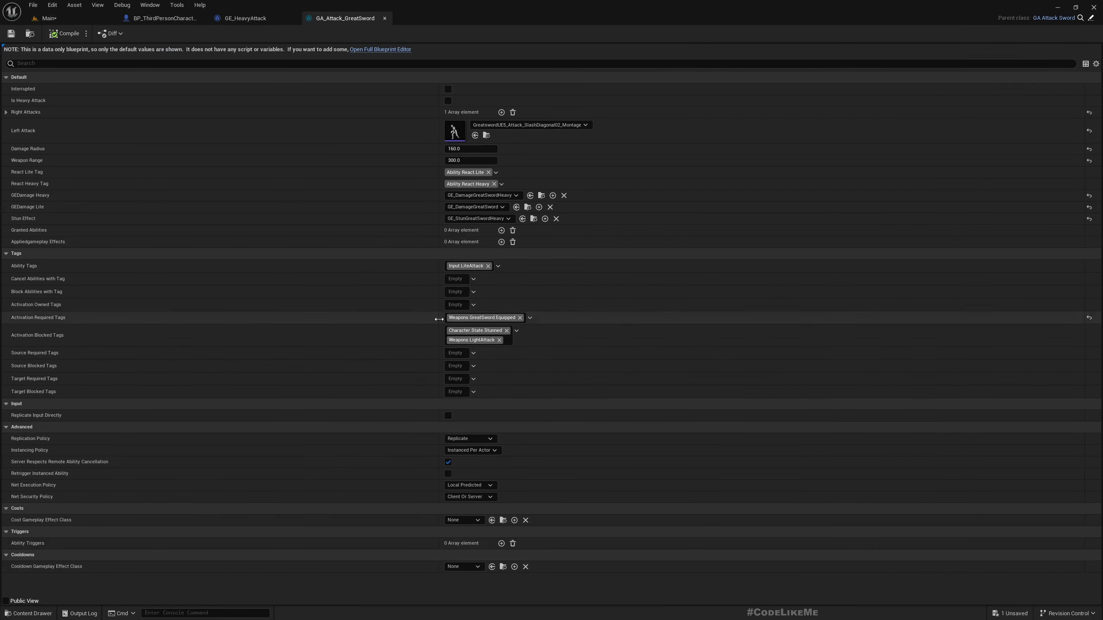
pyautogui.click(7, 112)
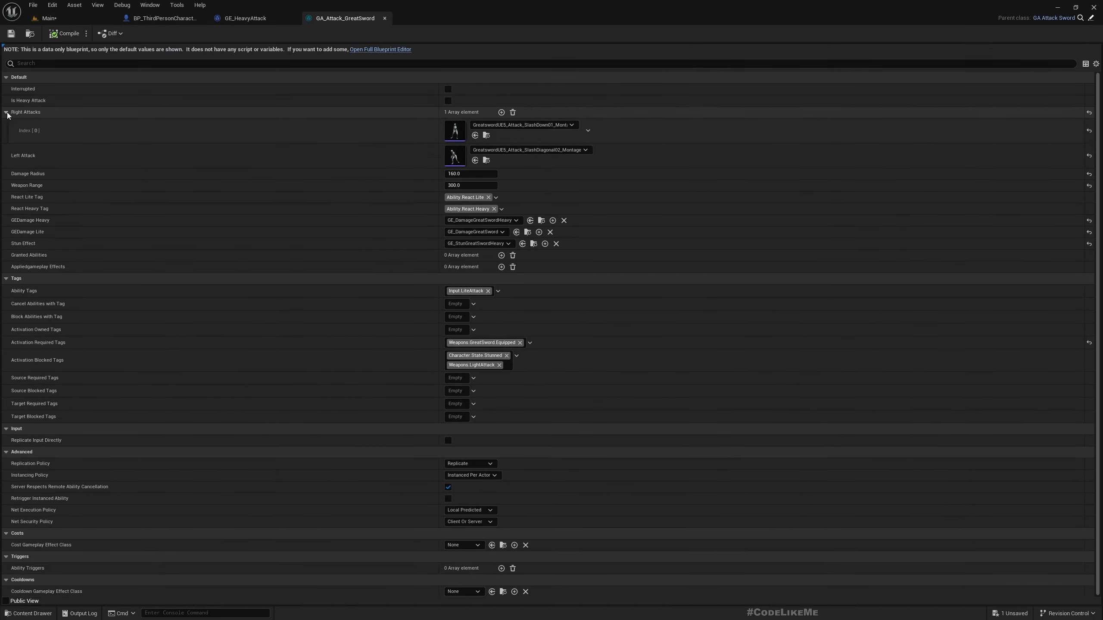
pyautogui.doubleClick(454, 130)
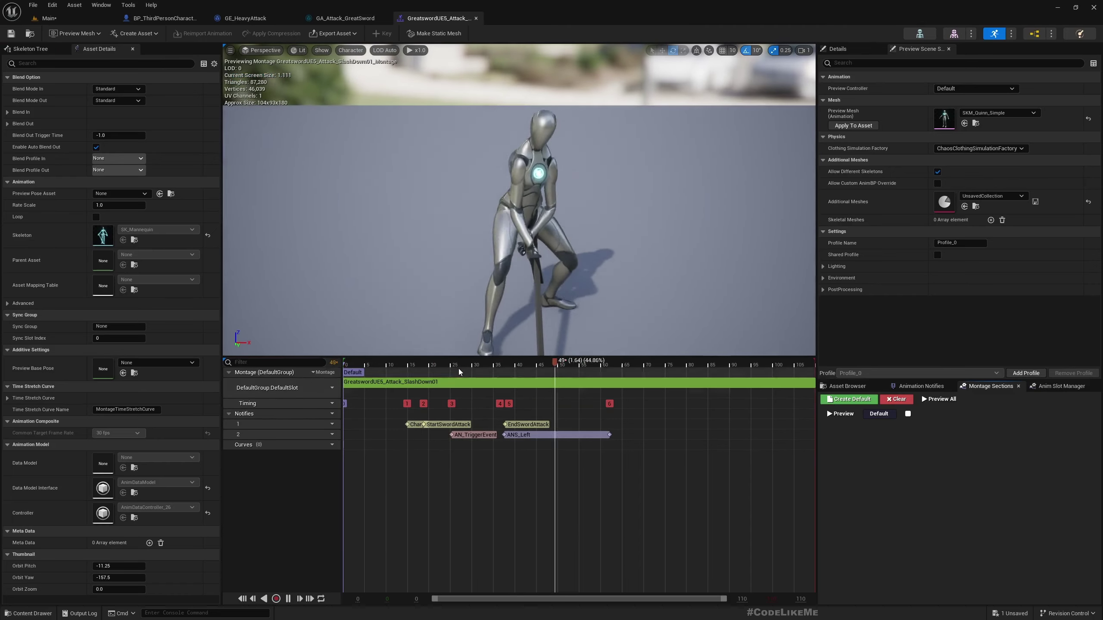
# Scrub the montage around frames 14-25 to the StartSwordAttack notify, then return to the character blueprint.
pyautogui.moveTo(459, 365); pyautogui.dragTo(452, 366)
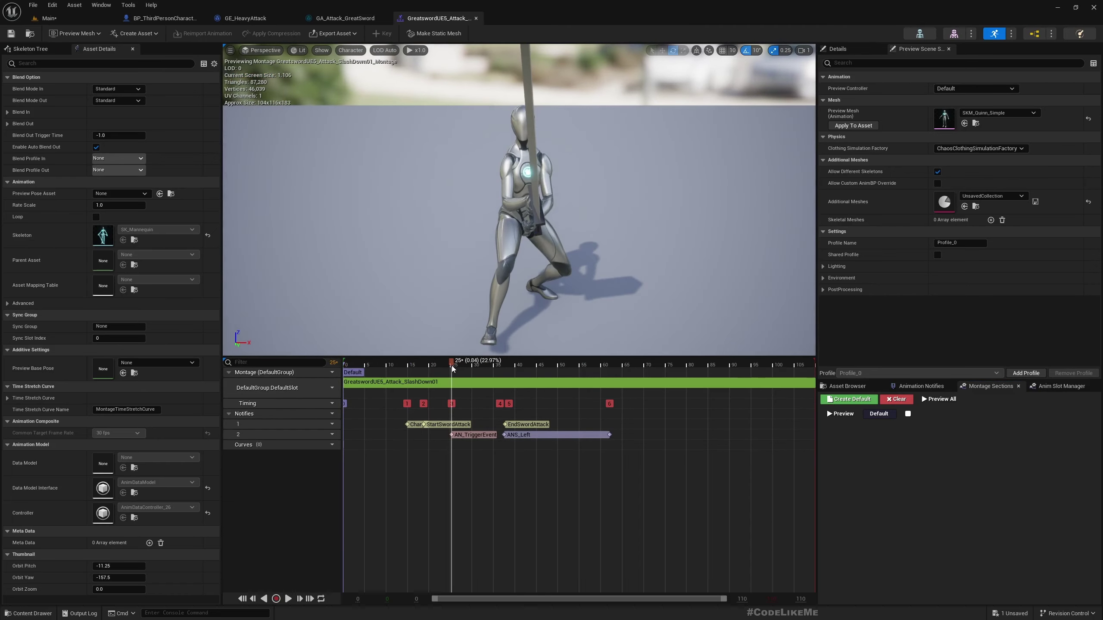
pyautogui.click(412, 426)
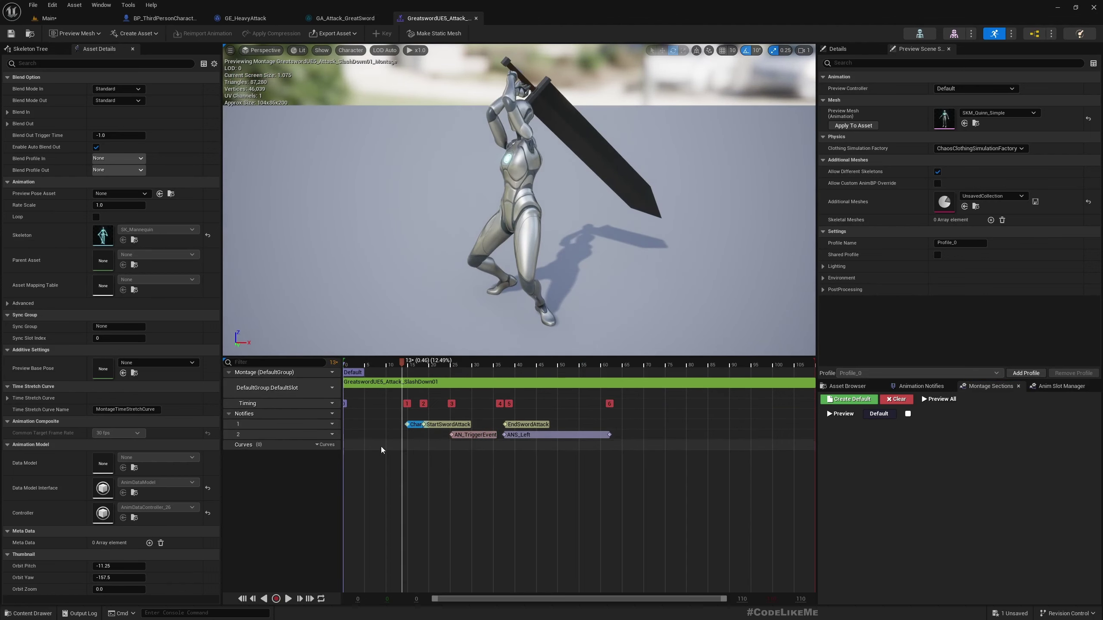
pyautogui.click(409, 366)
pyautogui.press('Right')
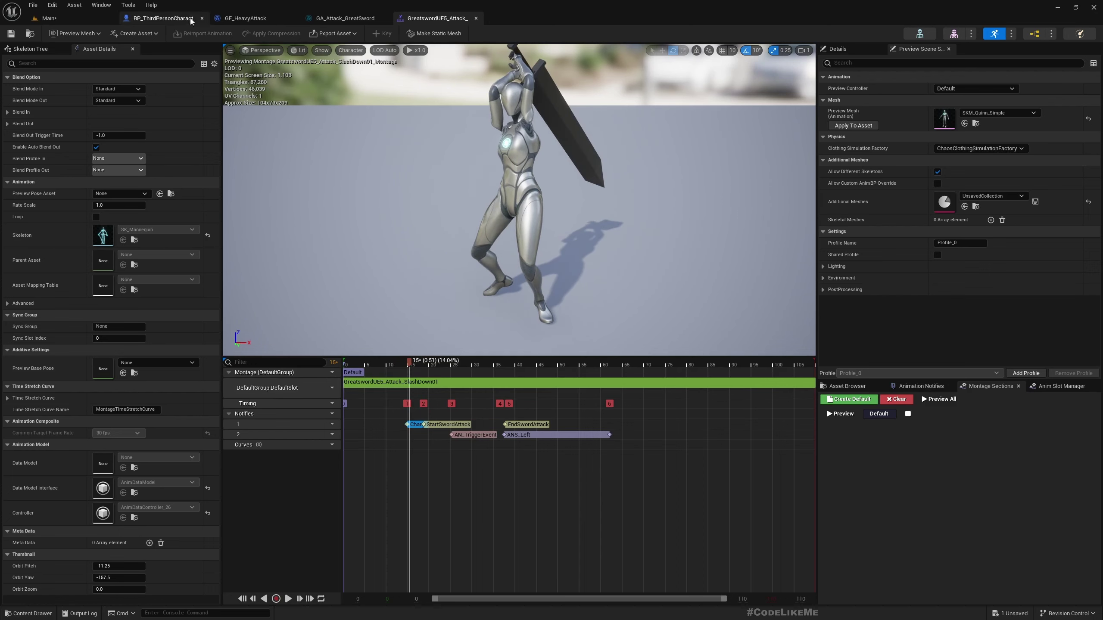
pyautogui.click(164, 19)
# Overview the Event Graph's Weapons and Light Attack groups, hopping to the level view and back.
pyautogui.click(439, 64)
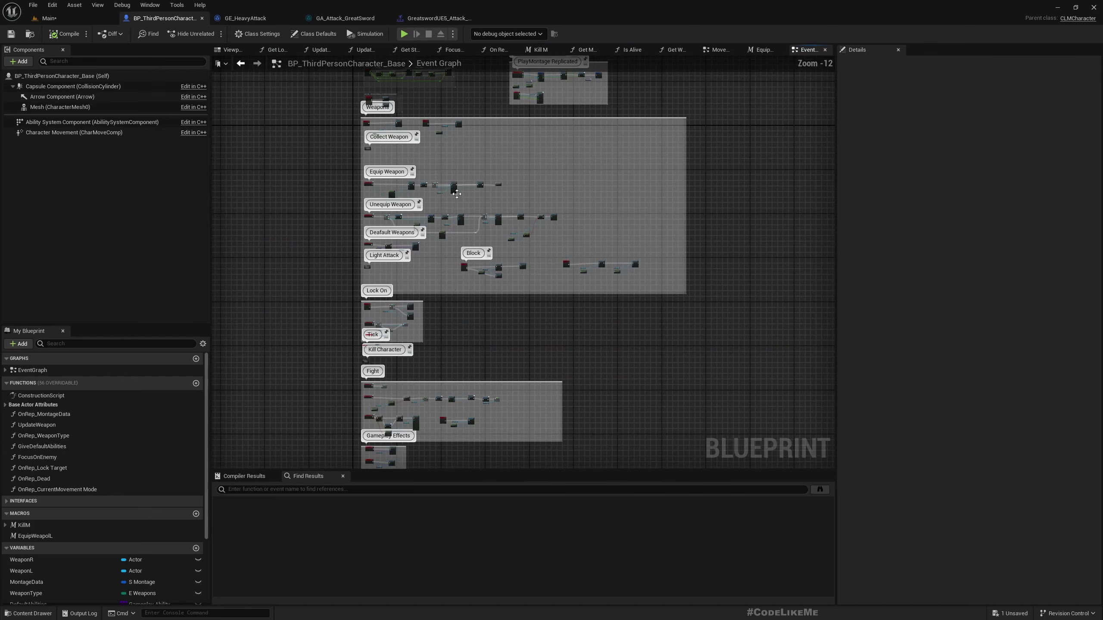
pyautogui.scroll(4, 396, 316)
pyautogui.scroll(-2, 356, 374)
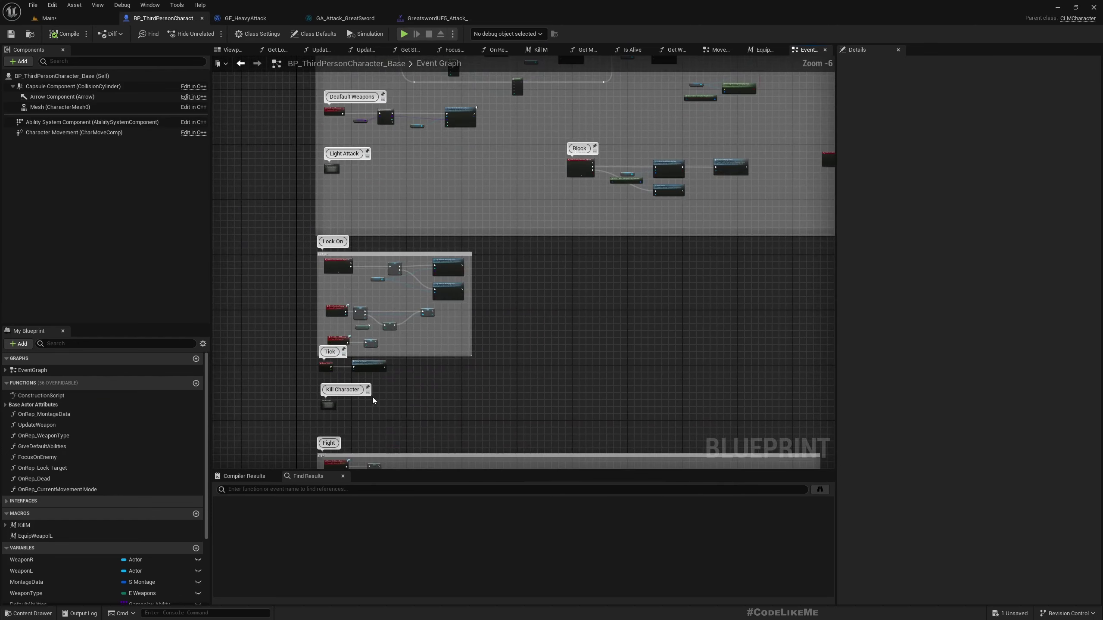
pyautogui.moveTo(393, 235); pyautogui.dragTo(423, 394, button='right')
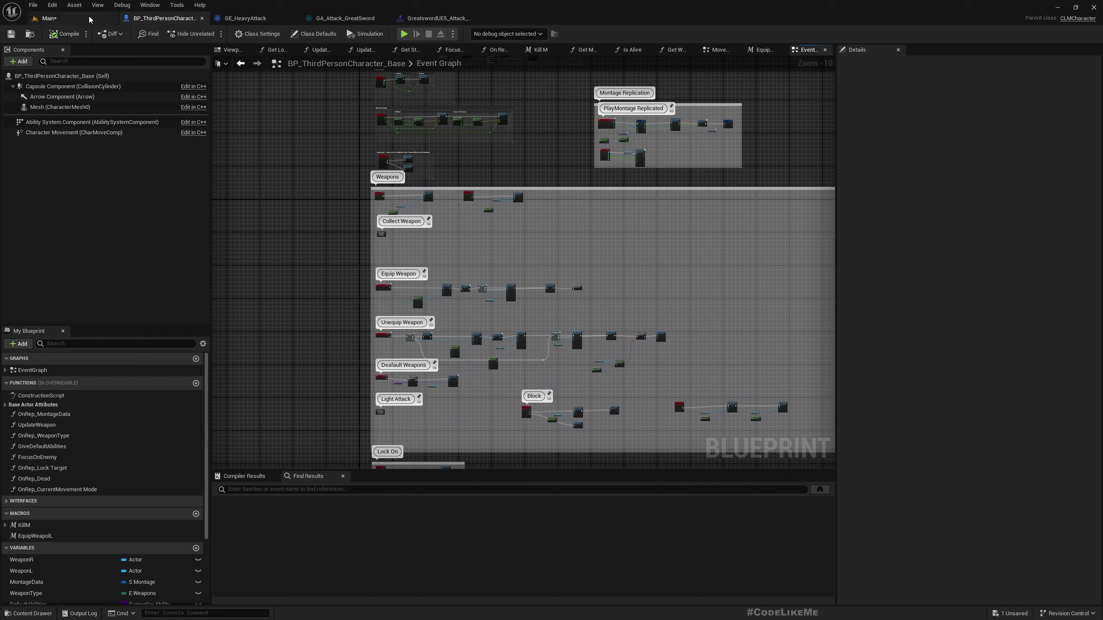
pyautogui.click(48, 18)
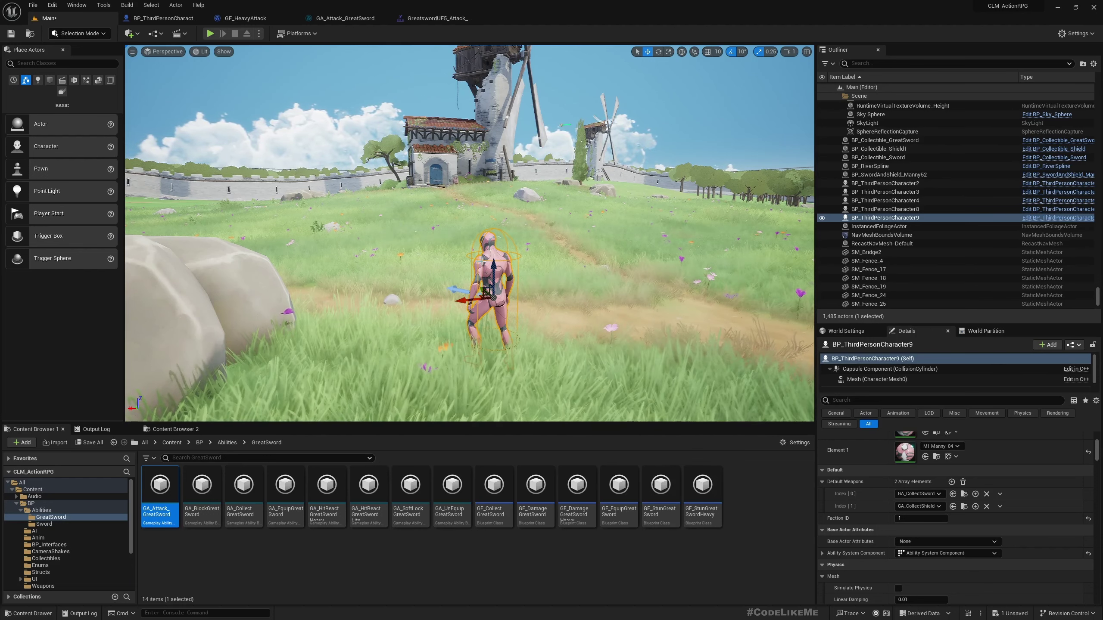
pyautogui.click(165, 18)
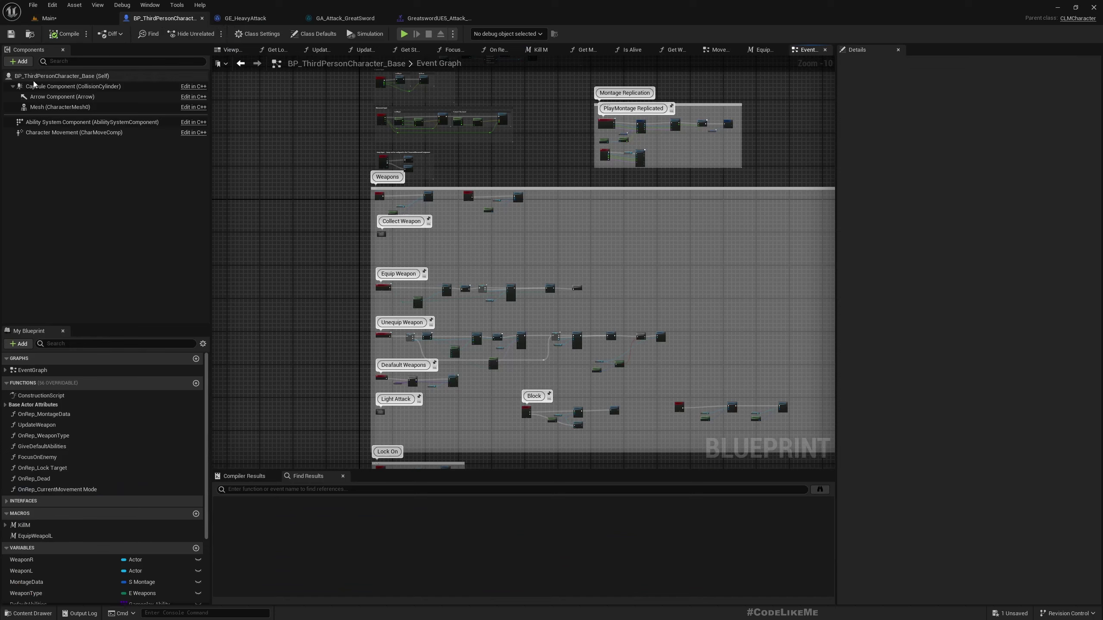
# Select the Mesh component and browse to its Anim Class asset, ABP_Manny, in the Content Browser.
pyautogui.click(61, 76)
pyautogui.click(59, 107)
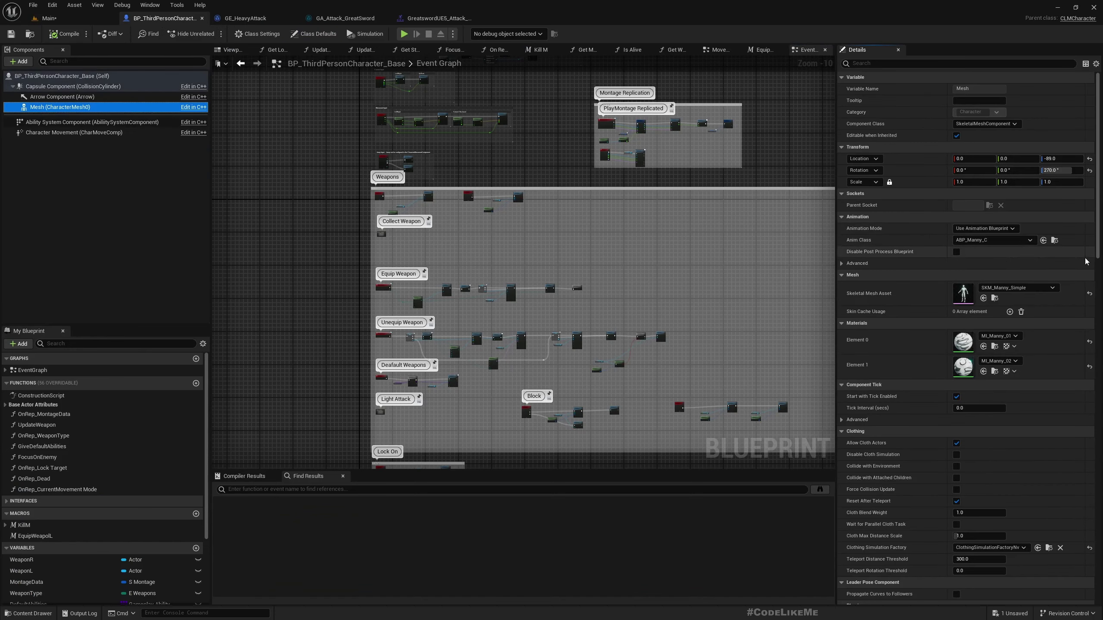
pyautogui.click(1043, 240)
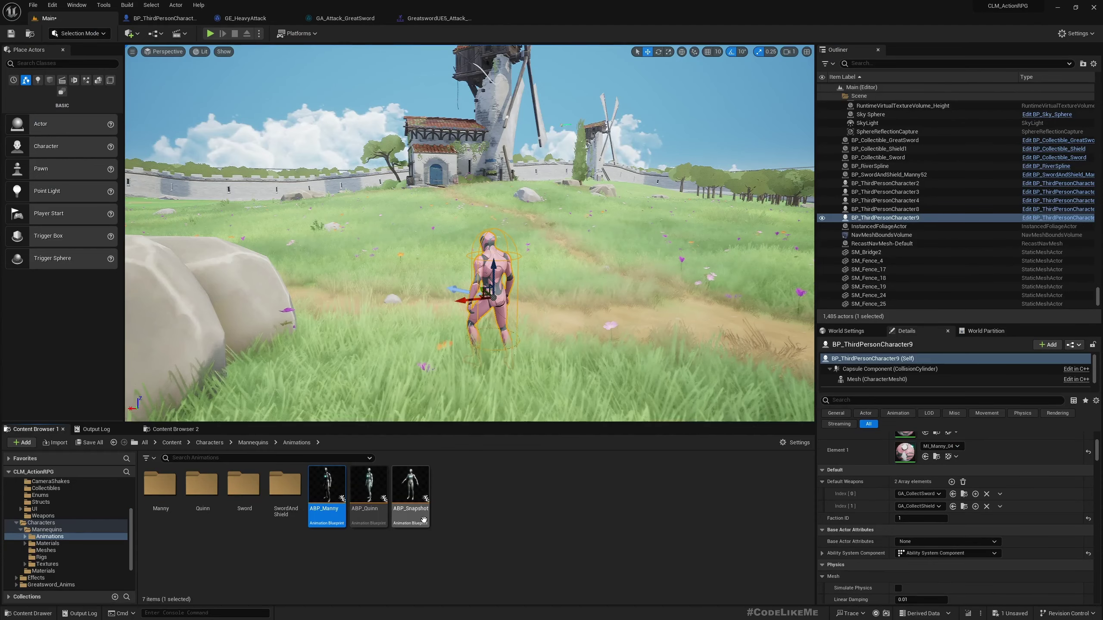
# Open ABP_Manny's AnimGraph and search Find Results for "charge".
pyautogui.doubleClick(326, 487)
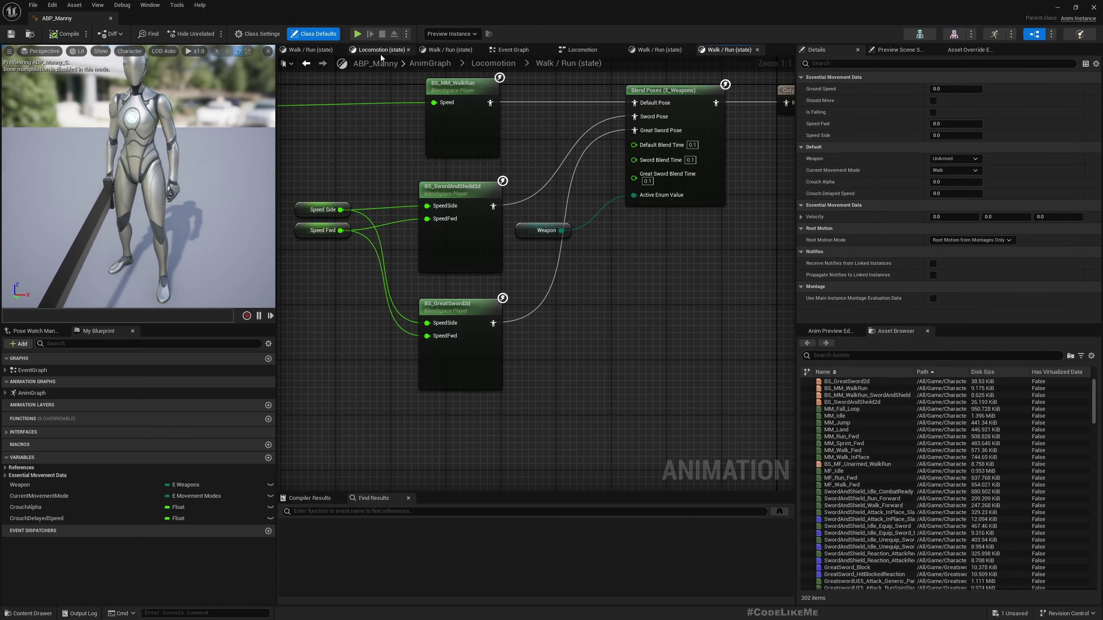
pyautogui.click(582, 49)
pyautogui.click(431, 63)
pyautogui.write('cher')
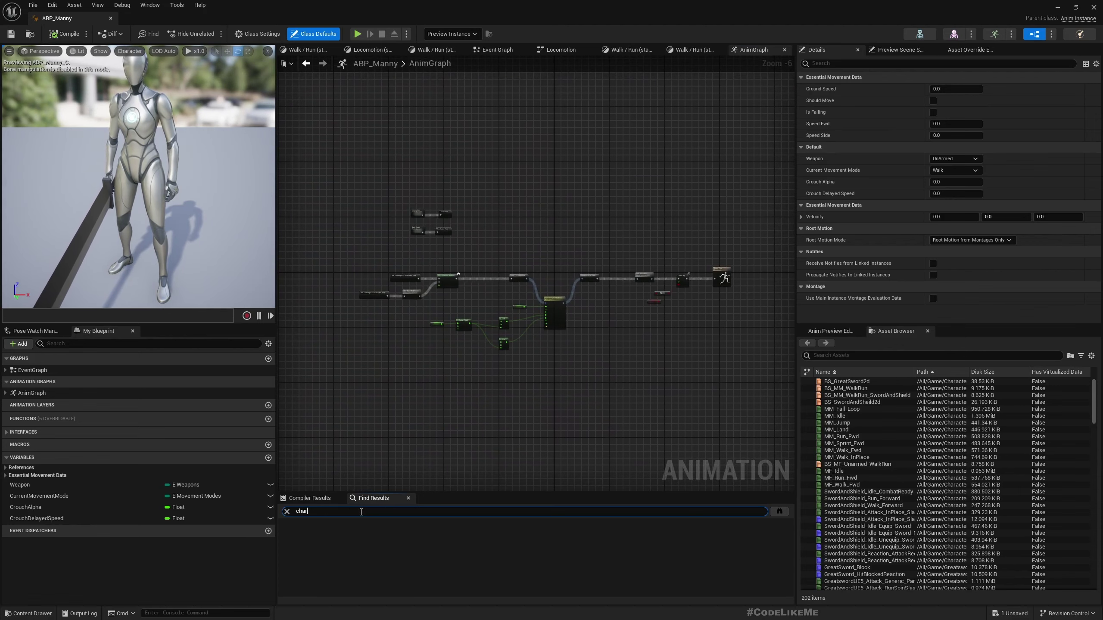
pyautogui.write('ge')
pyautogui.press('Return')
# Jump to the AnimNotify_Charge event calling Charge Attack, inspect it, then return to the level editor.
pyautogui.doubleClick(323, 534)
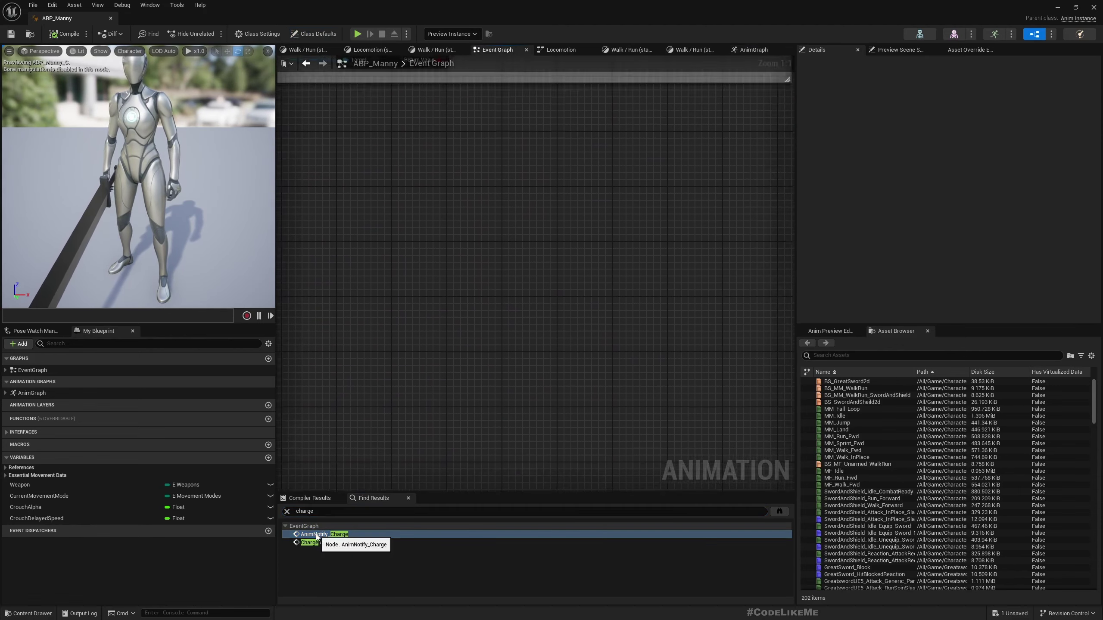
pyautogui.moveTo(627, 314); pyautogui.dragTo(415, 291, button='right')
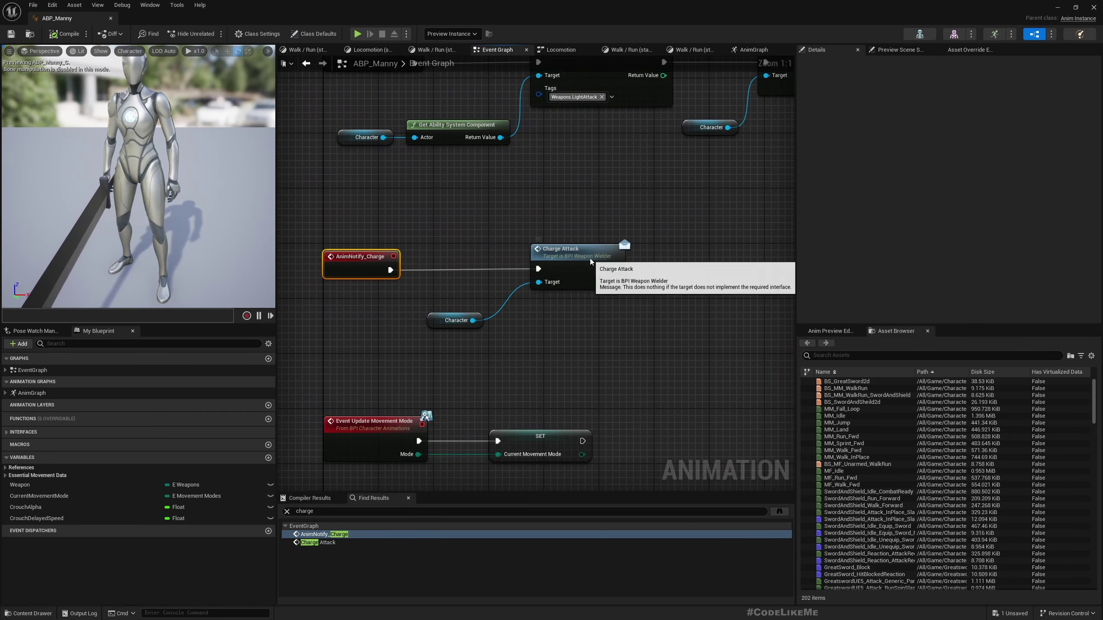
pyautogui.click(561, 250)
pyautogui.click(509, 229)
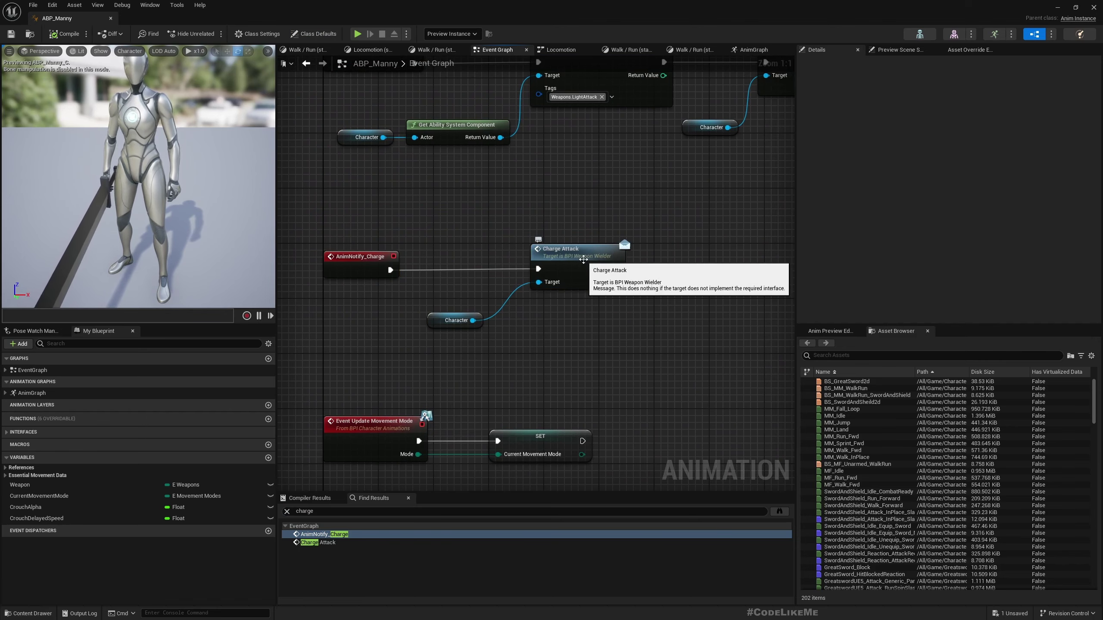
pyautogui.click(141, 18)
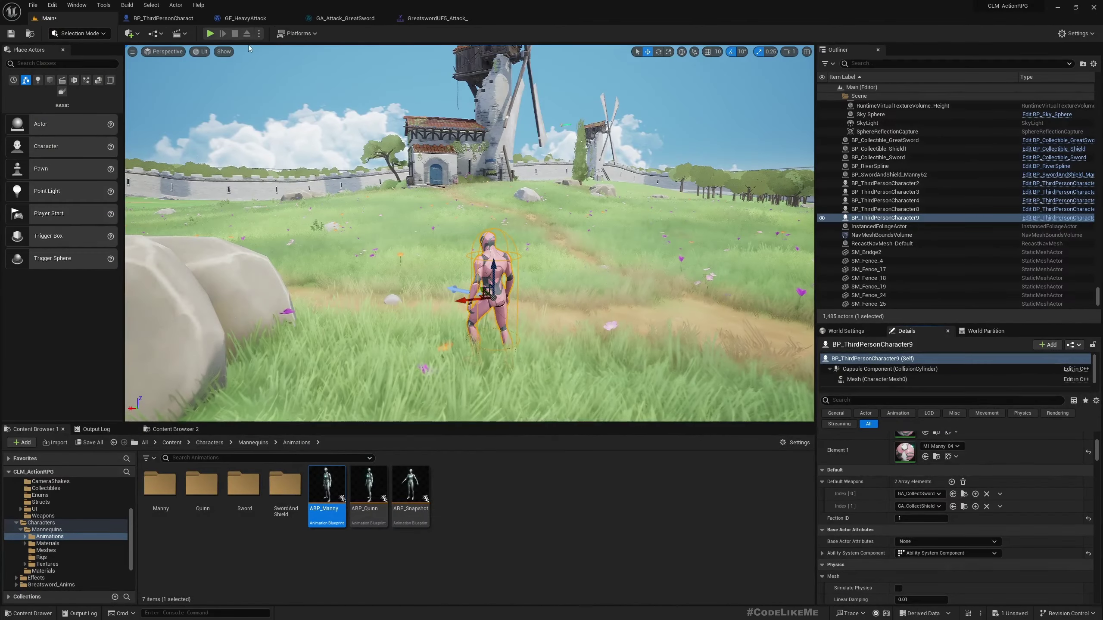
# In the character Event Graph, find Event Charge Attack and select its tag-check nodes.
pyautogui.click(158, 18)
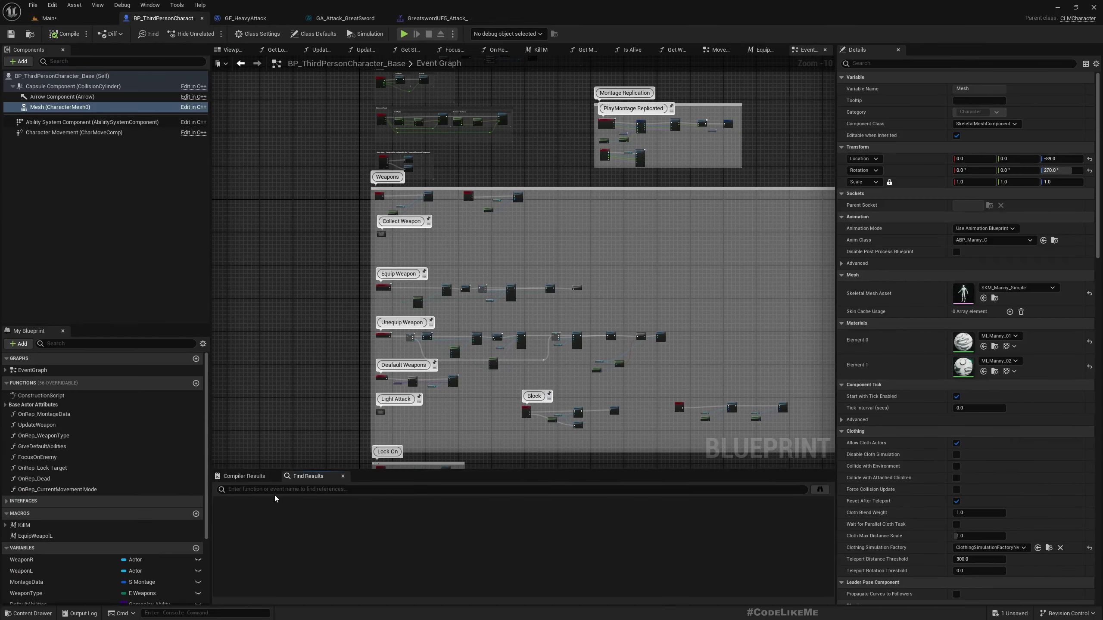
pyautogui.scroll(2, 405, 320)
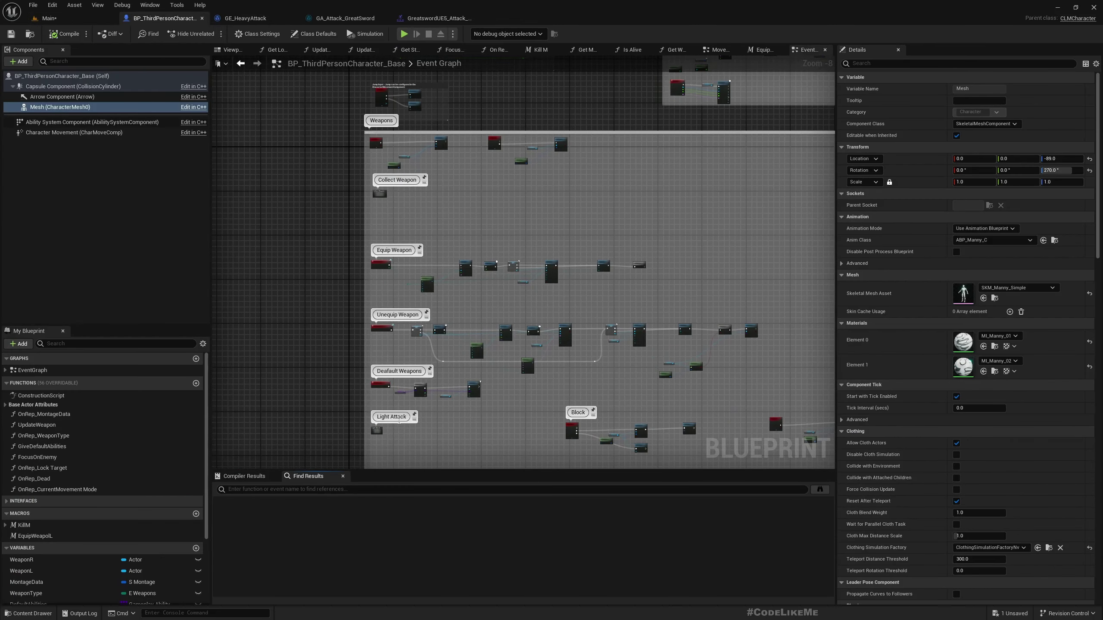
pyautogui.moveTo(435, 453); pyautogui.dragTo(452, 120, button='right')
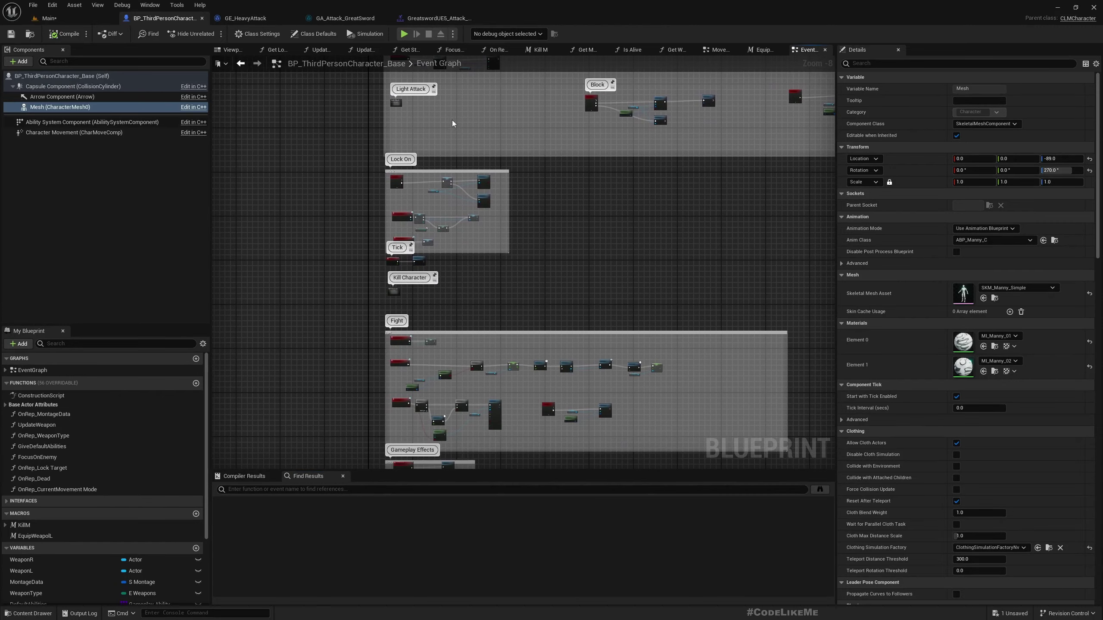
pyautogui.rightClick(453, 123)
pyautogui.scroll(4, 453, 122)
pyautogui.scroll(3, 357, 303)
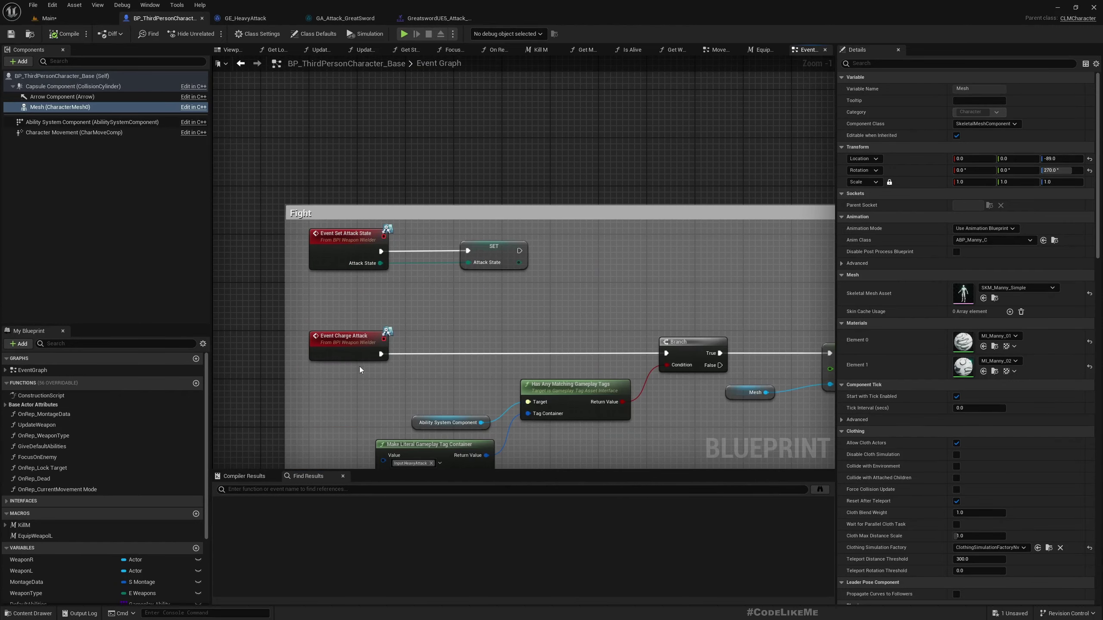
pyautogui.scroll(1, 362, 345)
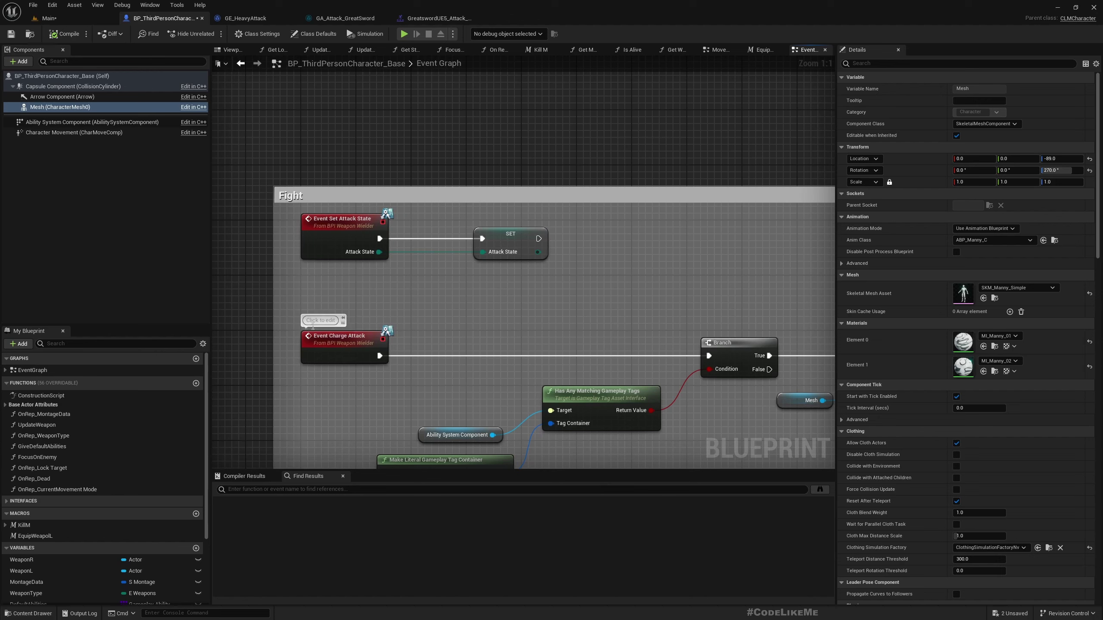
pyautogui.click(315, 320)
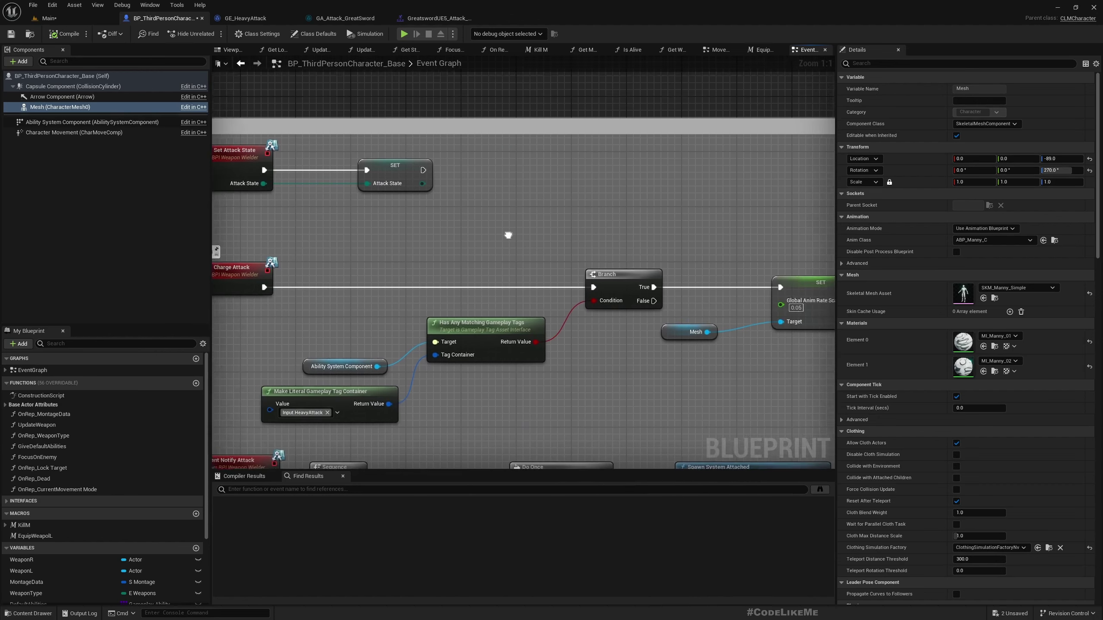
pyautogui.moveTo(505, 234); pyautogui.dragTo(537, 351, button='right')
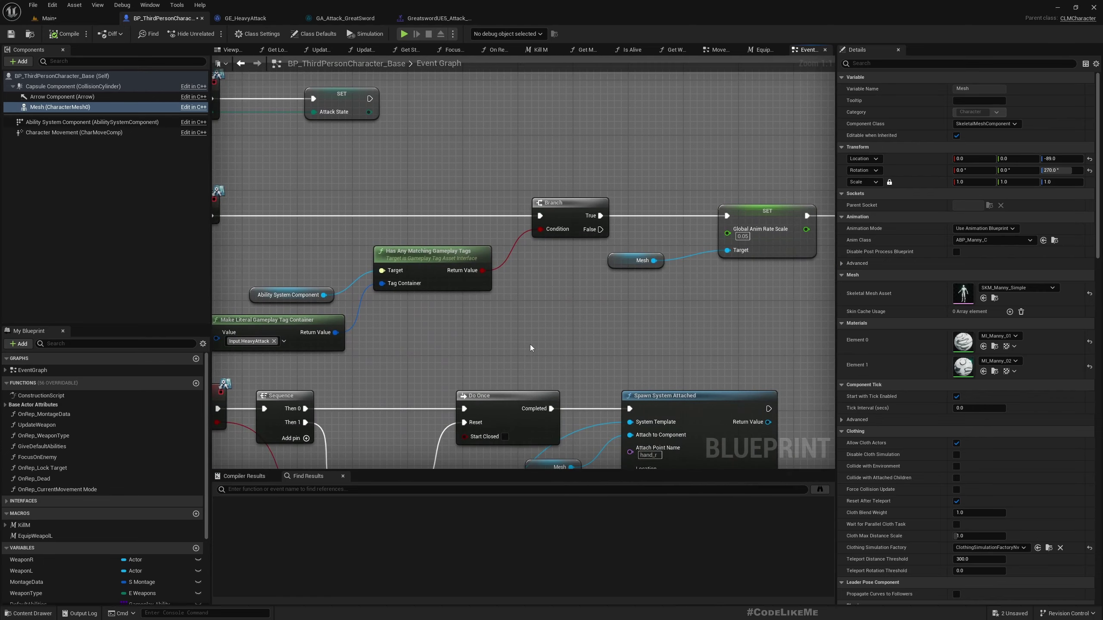
pyautogui.moveTo(337, 368); pyautogui.dragTo(405, 343, button='right')
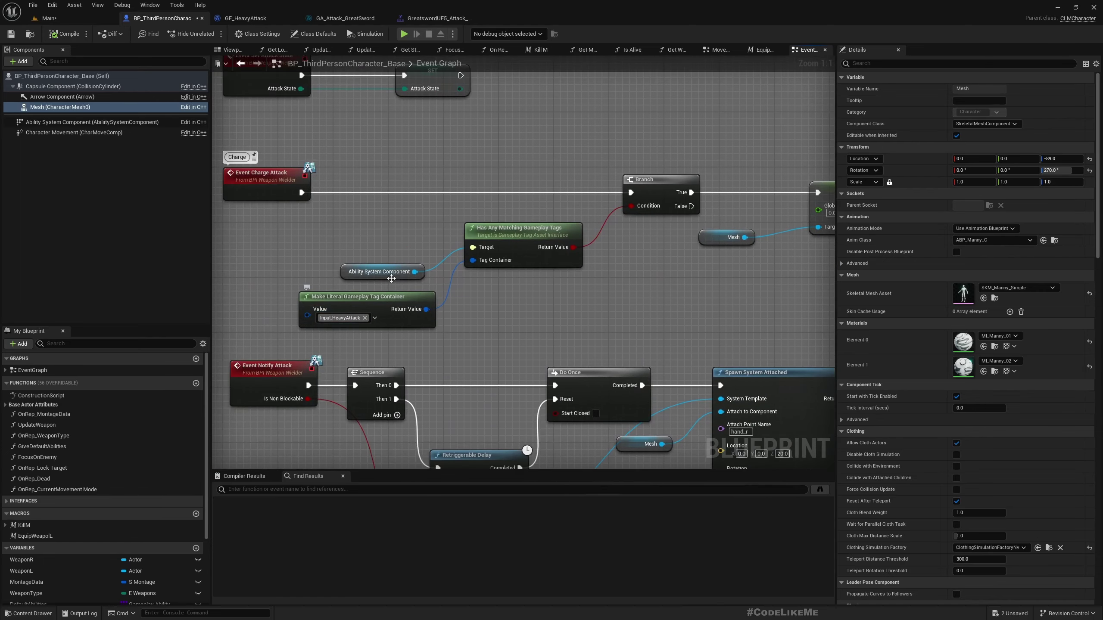
pyautogui.moveTo(420, 255); pyautogui.dragTo(513, 303)
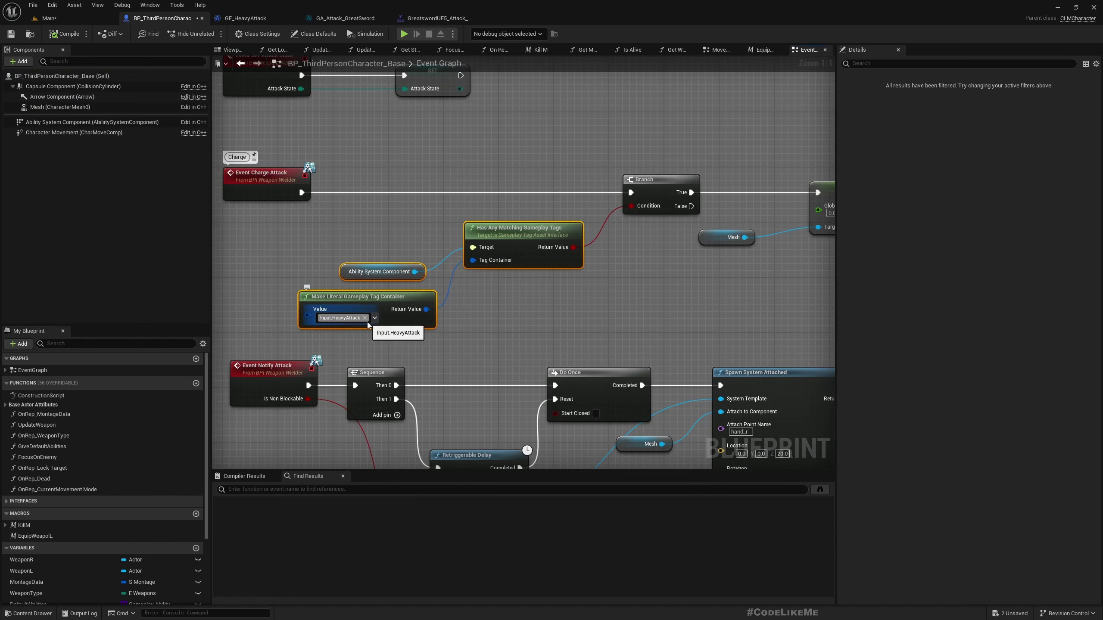
pyautogui.moveTo(633, 291); pyautogui.dragTo(610, 291, button='right')
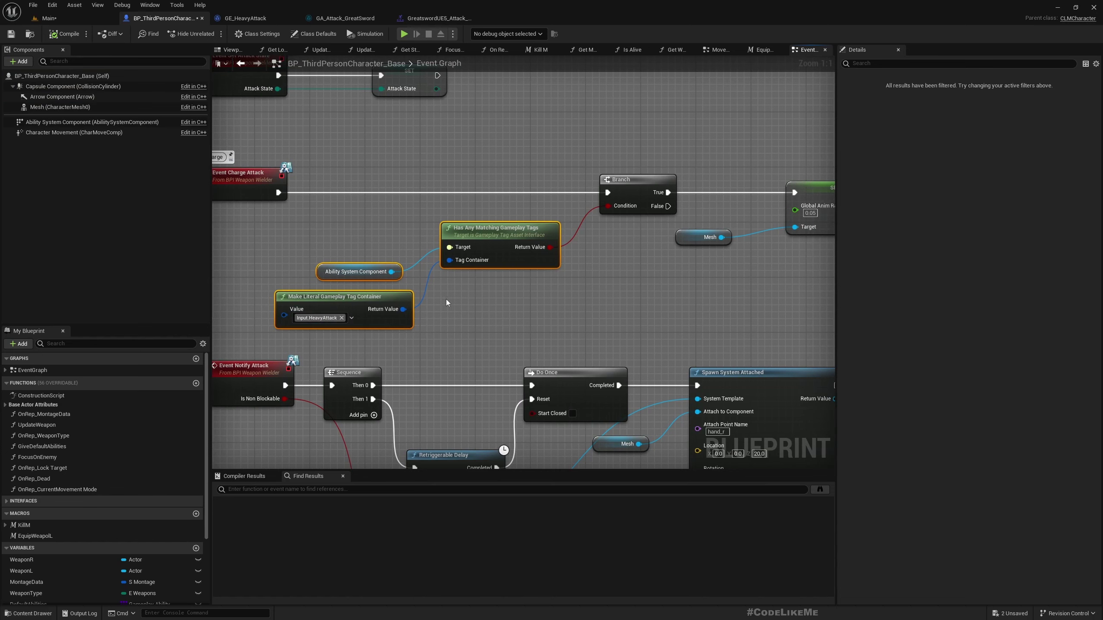
# Review the Get Weapons, Delay, SET and Mesh chain, reselect the branch and tag checks, then switch to the slash-down montage.
pyautogui.moveTo(689, 283)
pyautogui.mouseDown(button='right')
pyautogui.moveTo(528, 242)
pyautogui.moveTo(462, 301)
pyautogui.mouseUp(button='right')
pyautogui.scroll(-3, 575, 289)
pyautogui.click(544, 247)
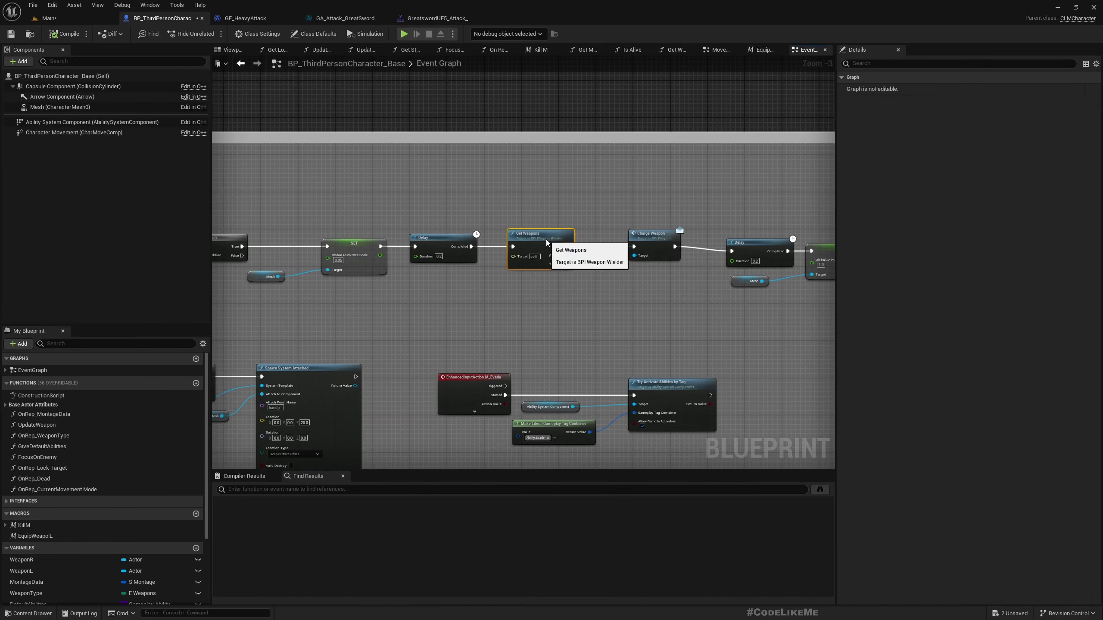
pyautogui.moveTo(715, 259); pyautogui.dragTo(460, 259, button='right')
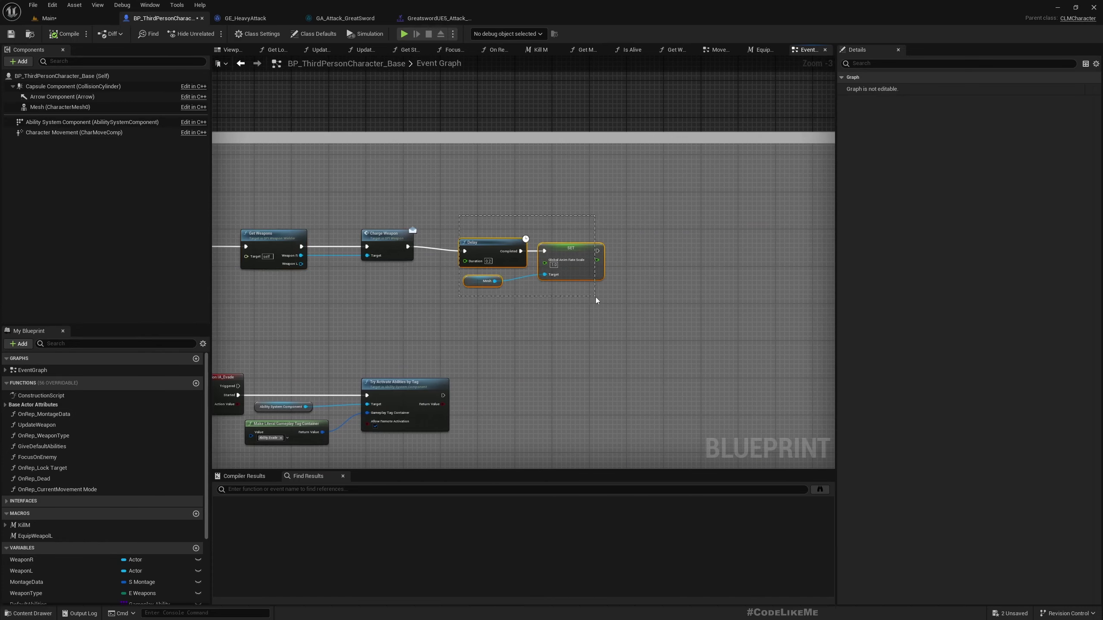
pyautogui.moveTo(459, 216); pyautogui.dragTo(596, 297)
pyautogui.scroll(3, 494, 245)
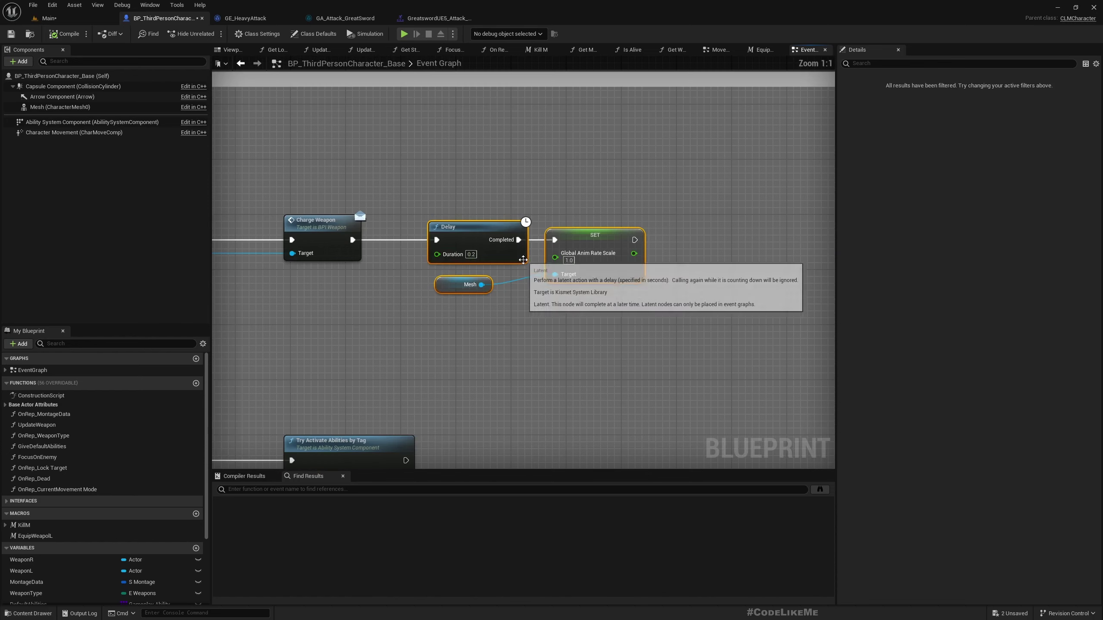
pyautogui.moveTo(524, 276); pyautogui.dragTo(662, 290, button='right')
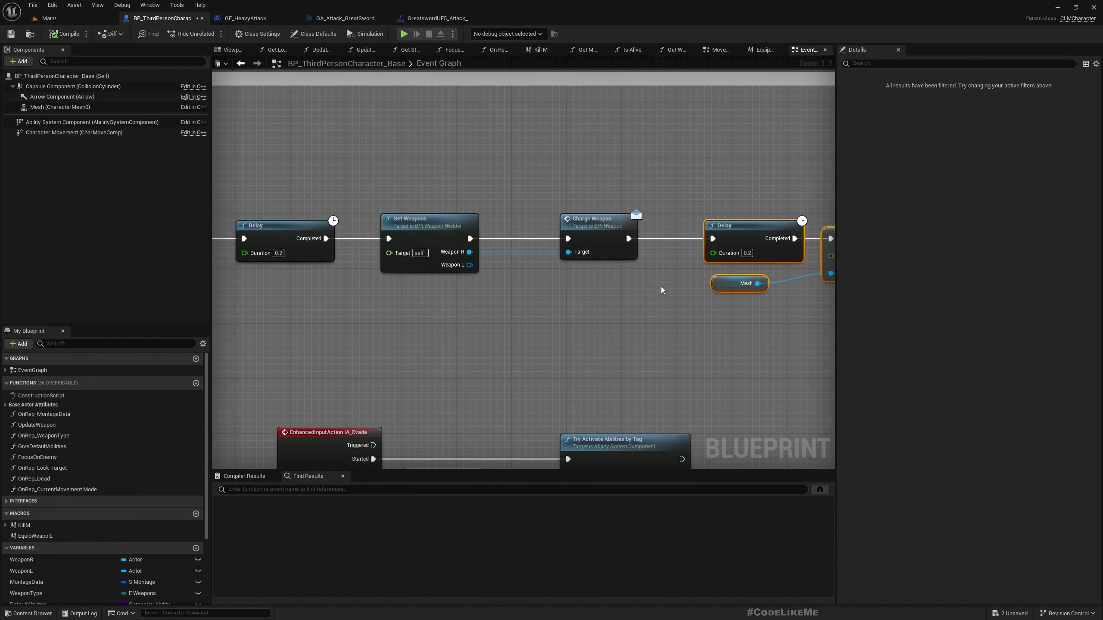
pyautogui.moveTo(662, 173); pyautogui.dragTo(663, 290, button='right')
pyautogui.moveTo(662, 173)
pyautogui.mouseDown(button='right')
pyautogui.moveTo(662, 317)
pyautogui.moveTo(675, 319)
pyautogui.moveTo(633, 313)
pyautogui.mouseUp(button='right')
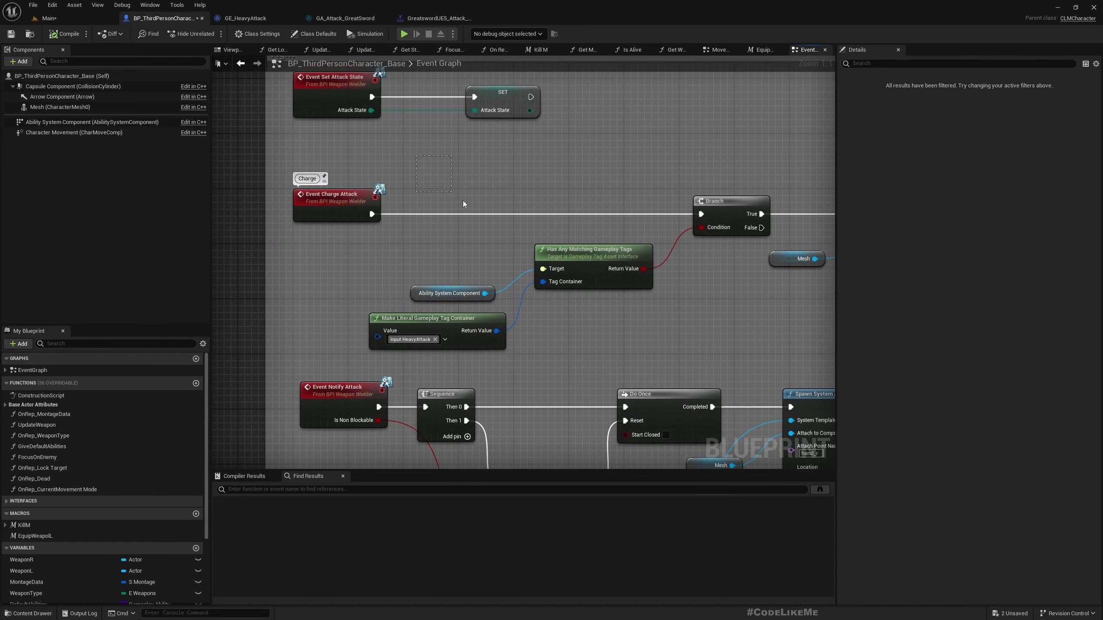
pyautogui.moveTo(463, 200); pyautogui.dragTo(726, 350)
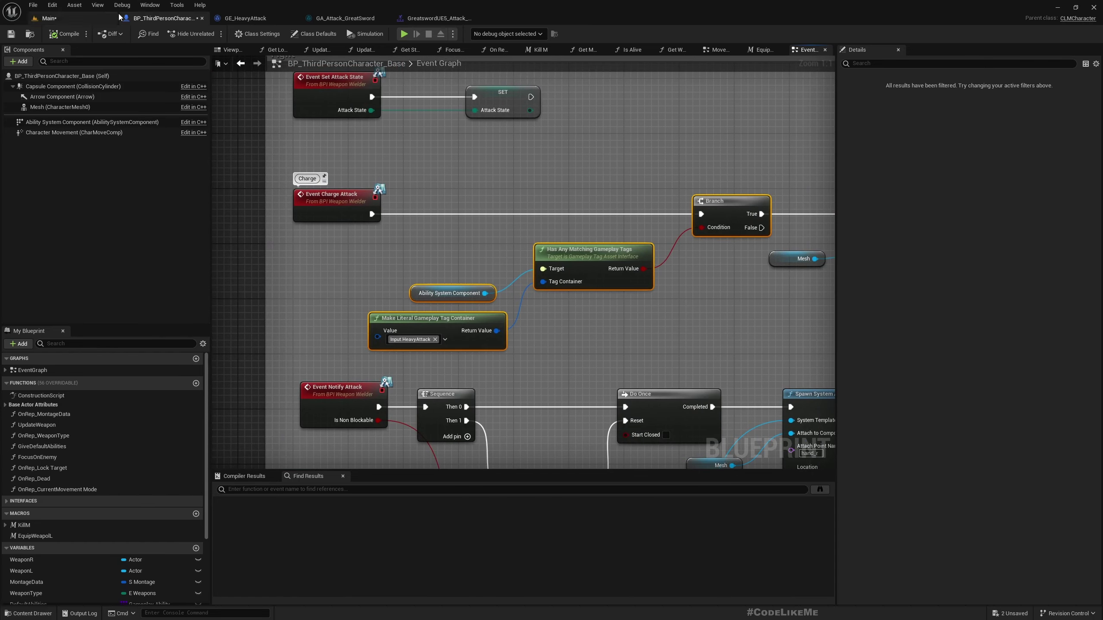
pyautogui.click(439, 17)
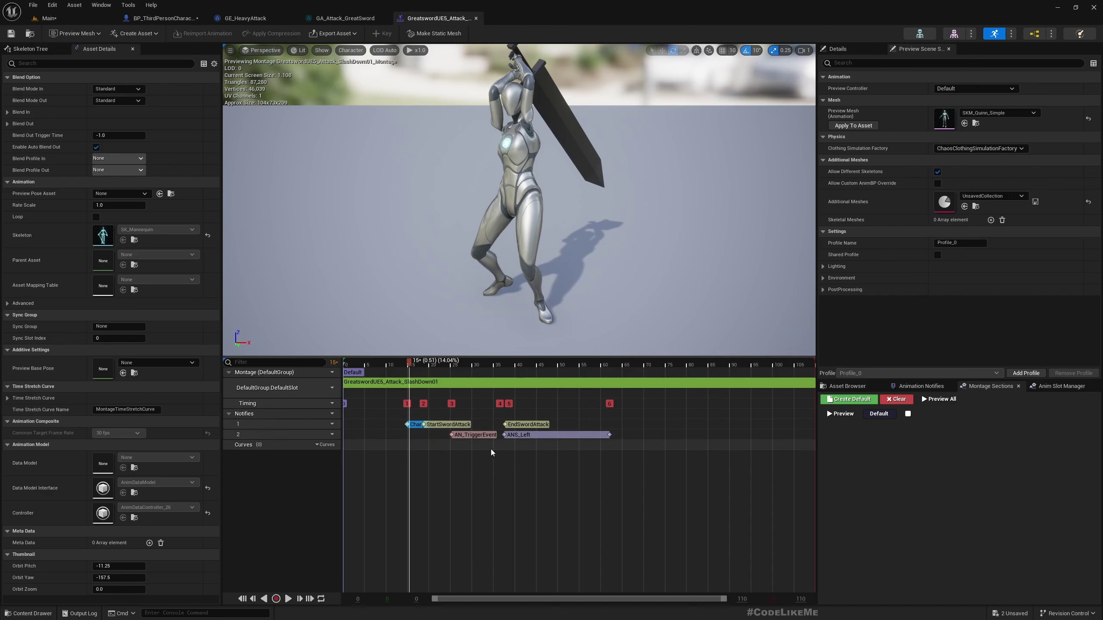
# Select the AN_TriggerEvent notify (Notifier.AttackLanded), show its Details, and scrub the swing around frame 25-26.
pyautogui.click(476, 435)
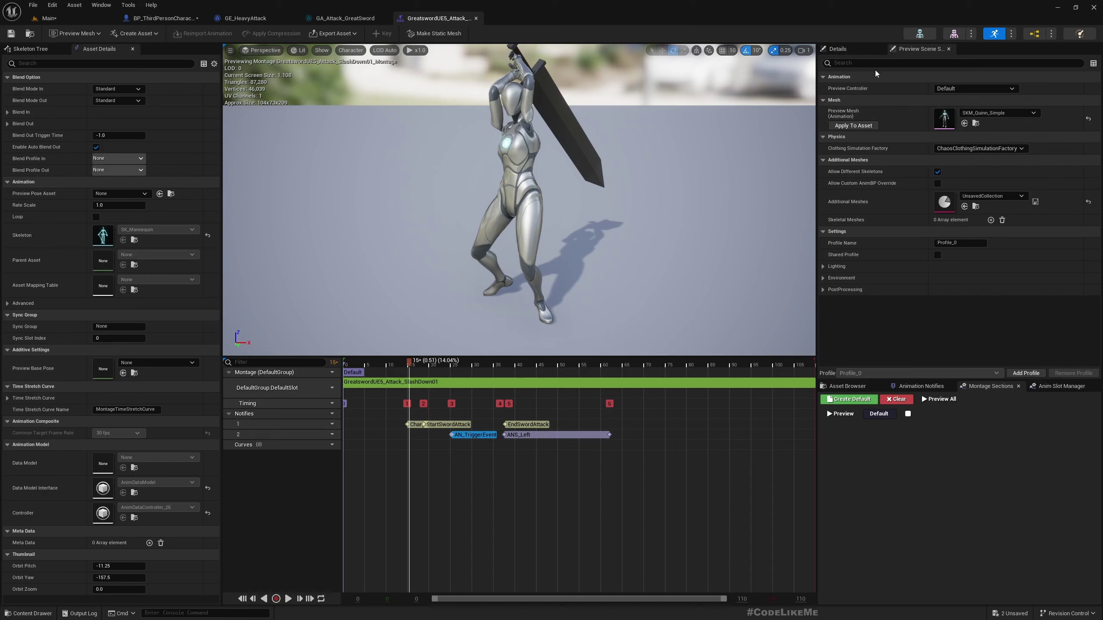
pyautogui.click(840, 49)
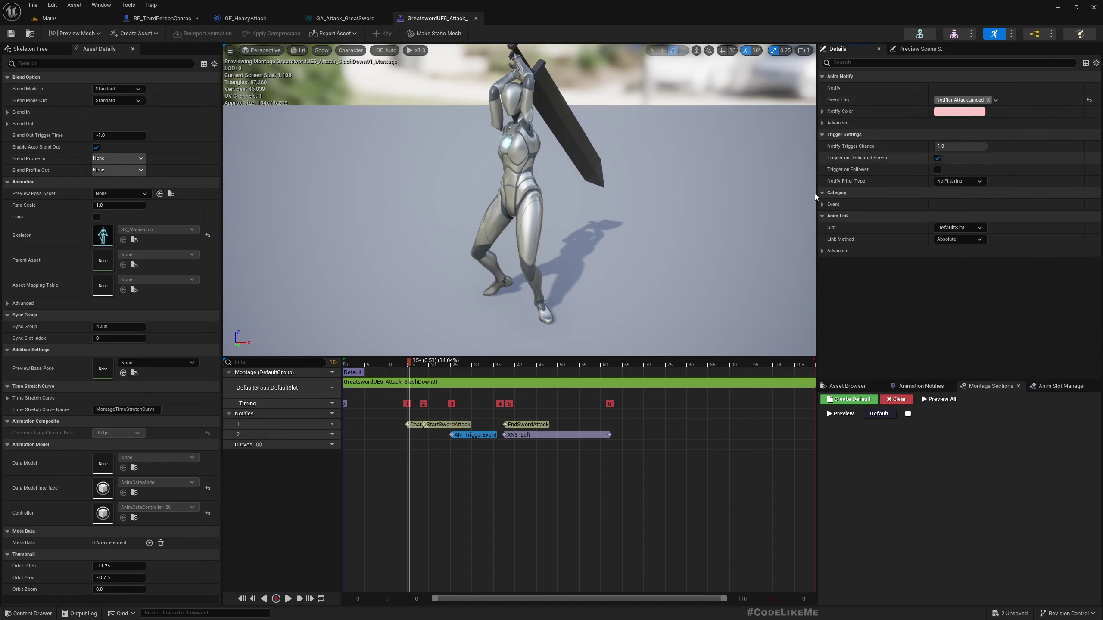
pyautogui.moveTo(412, 363)
pyautogui.mouseDown()
pyautogui.moveTo(469, 366)
pyautogui.moveTo(457, 366)
pyautogui.mouseUp()
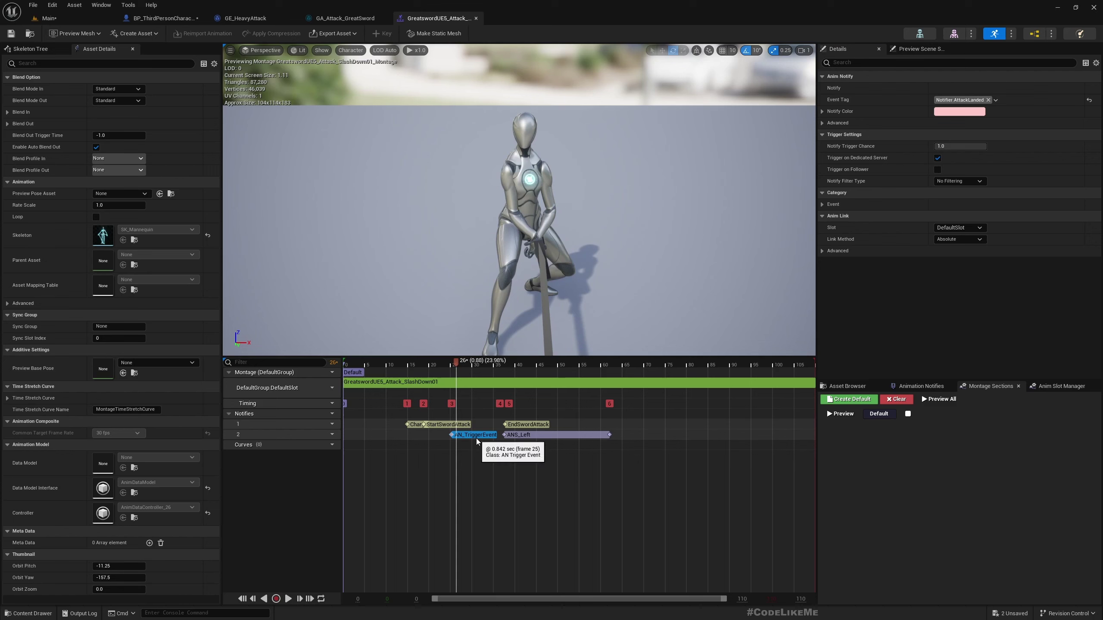
pyautogui.moveTo(457, 363); pyautogui.dragTo(455, 364)
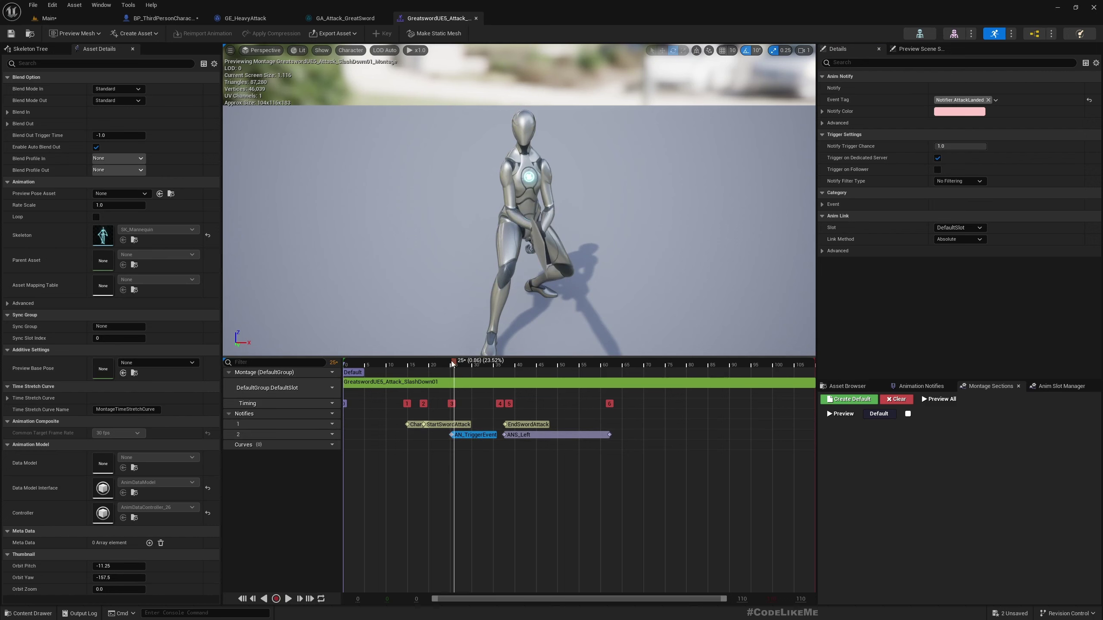
pyautogui.moveTo(452, 363); pyautogui.dragTo(451, 363)
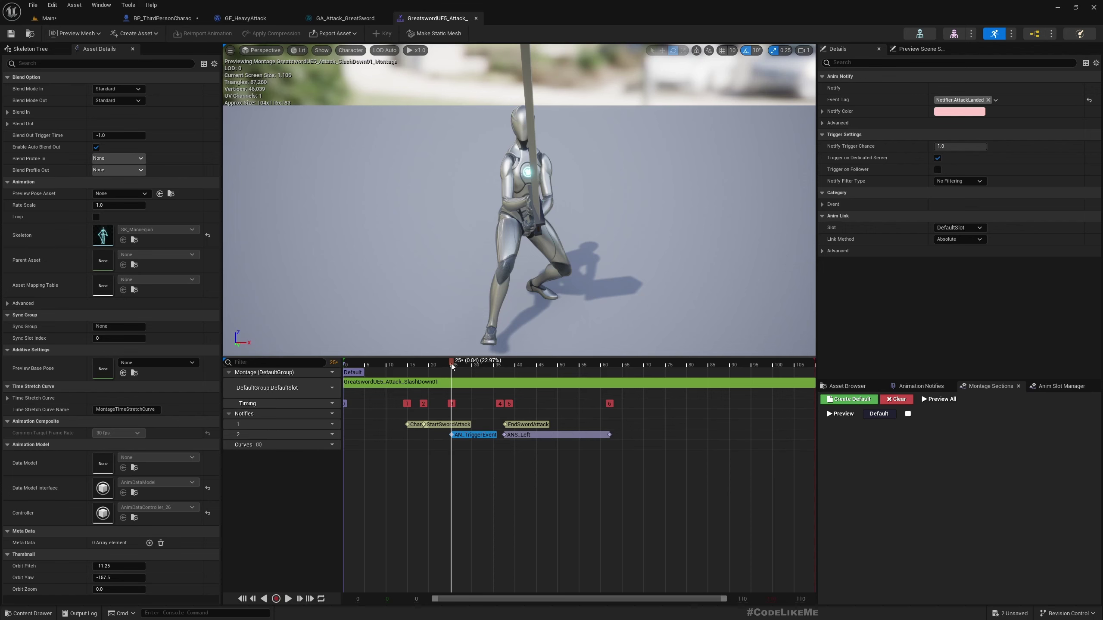
pyautogui.moveTo(451, 365); pyautogui.dragTo(458, 365)
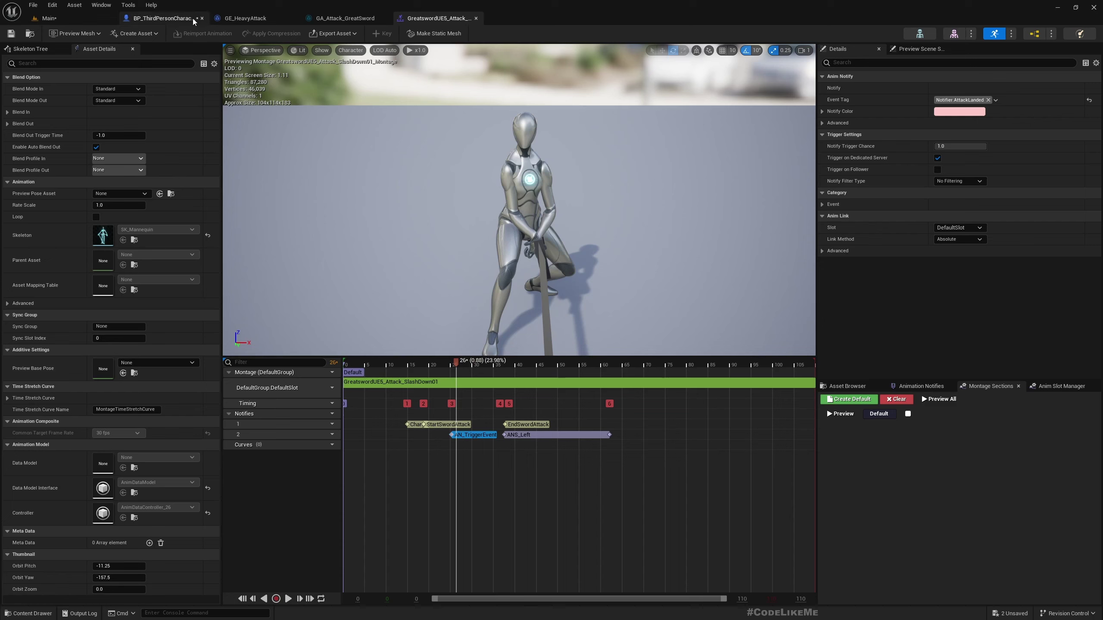
# In BP_ThirdPersonCharacter_Base's Light Attack graph, browse to the applied GE_HeavyAttack effect asset.
pyautogui.click(173, 19)
pyautogui.scroll(-3, 507, 259)
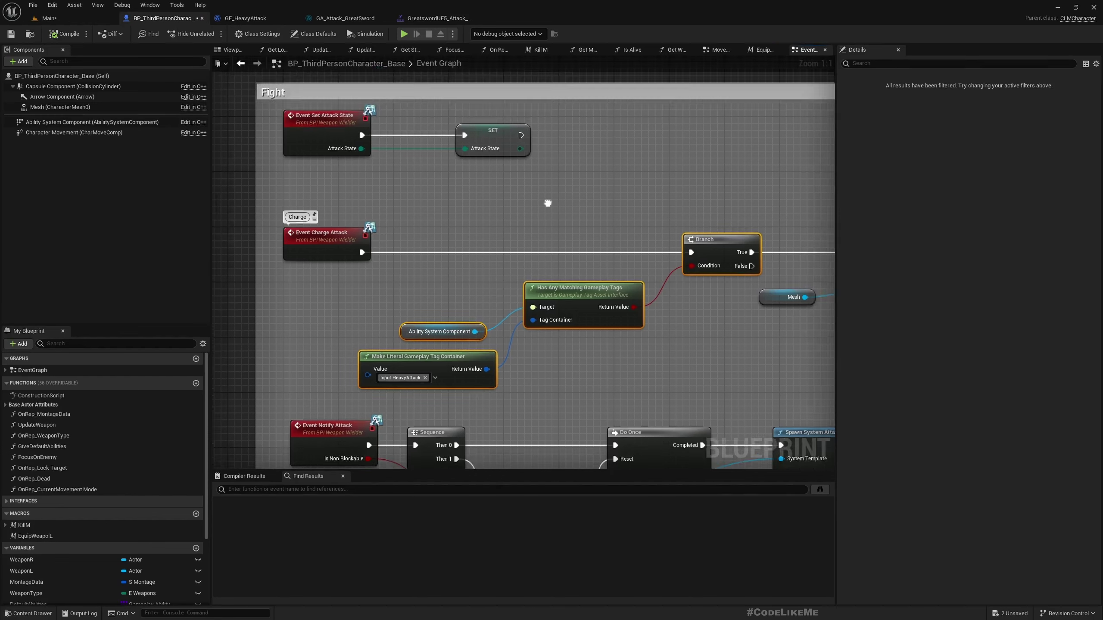
pyautogui.scroll(-2, 506, 259)
pyautogui.moveTo(445, 116); pyautogui.dragTo(477, 358, button='right')
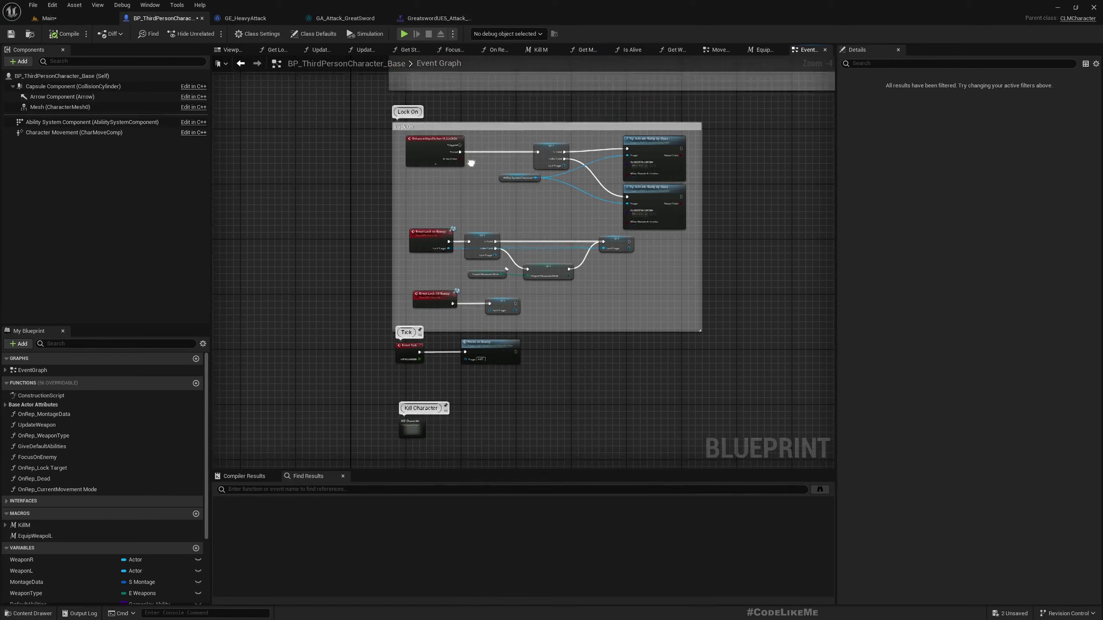
pyautogui.scroll(-2, 601, 83)
pyautogui.moveTo(518, 129); pyautogui.dragTo(474, 345, button='right')
pyautogui.scroll(-2, 445, 245)
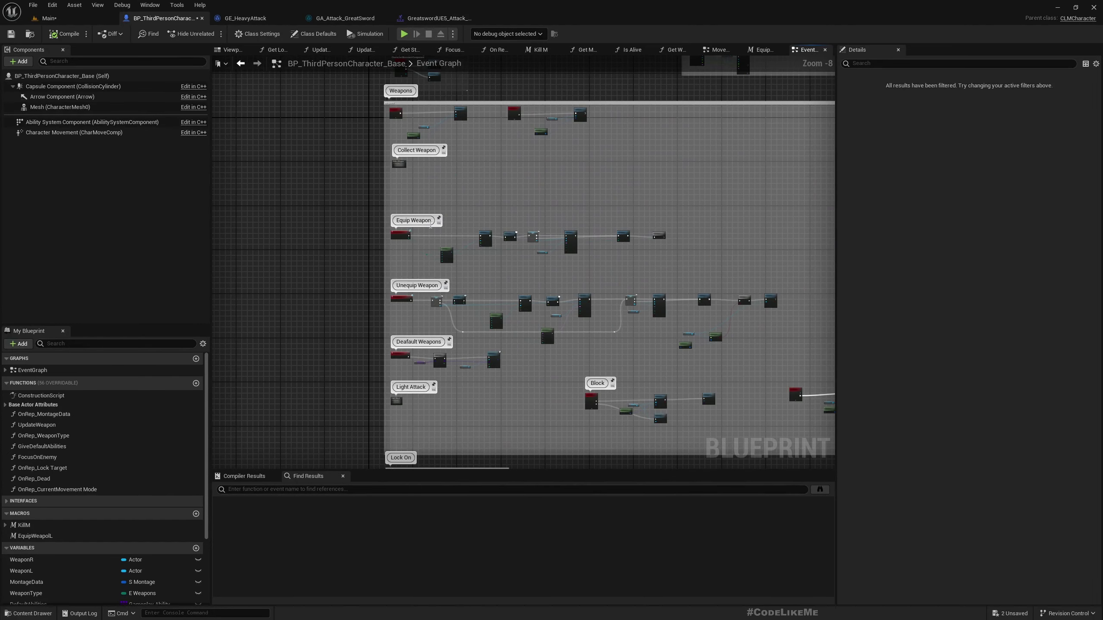
pyautogui.doubleClick(397, 403)
pyautogui.scroll(3, 630, 228)
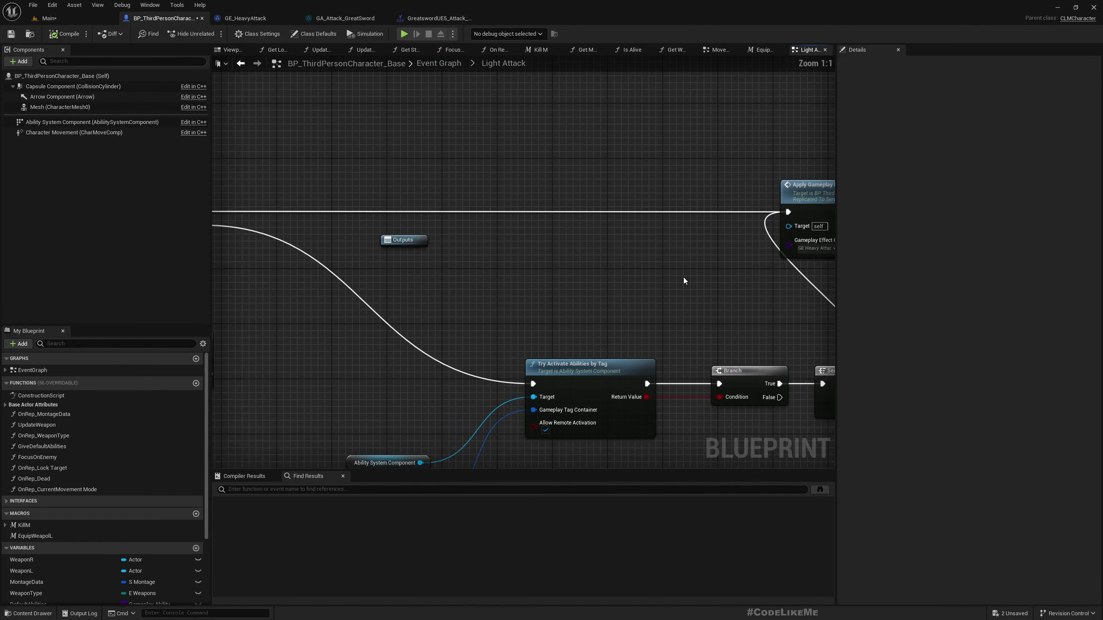
pyautogui.scroll(2, 683, 278)
pyautogui.click(634, 253)
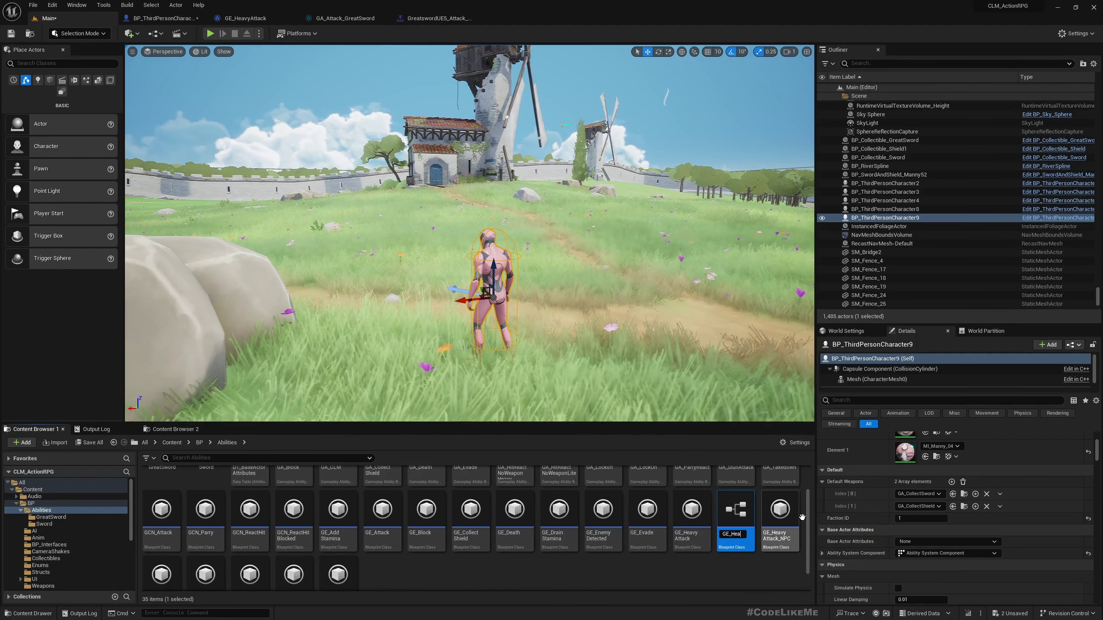
pyautogui.write('GE_Ch')
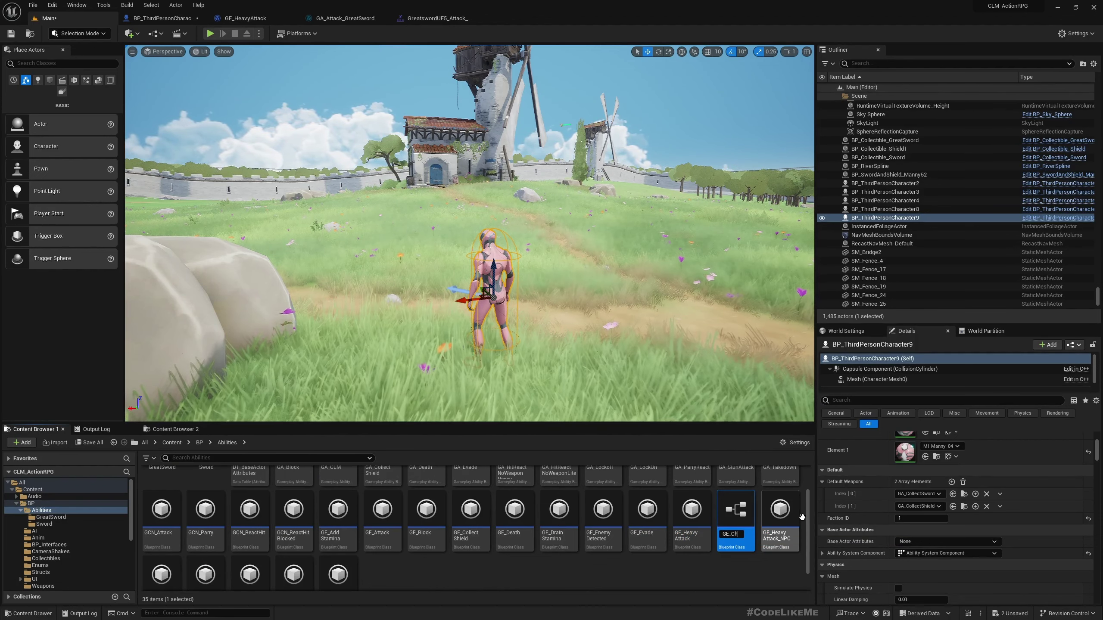
pyautogui.write('argeWe')
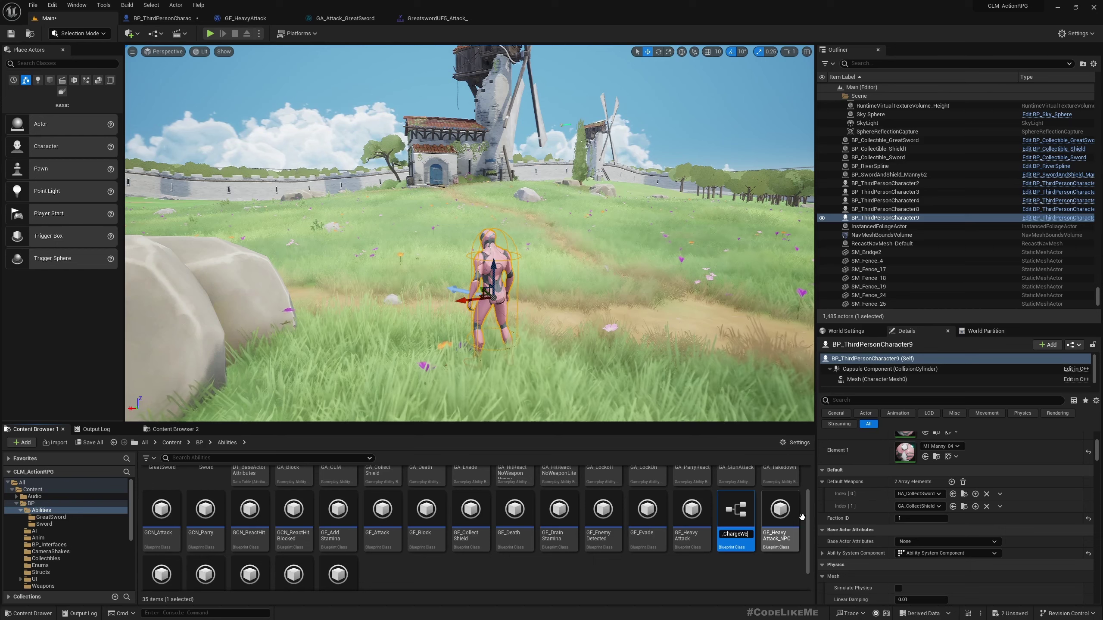
pyautogui.write('apon')
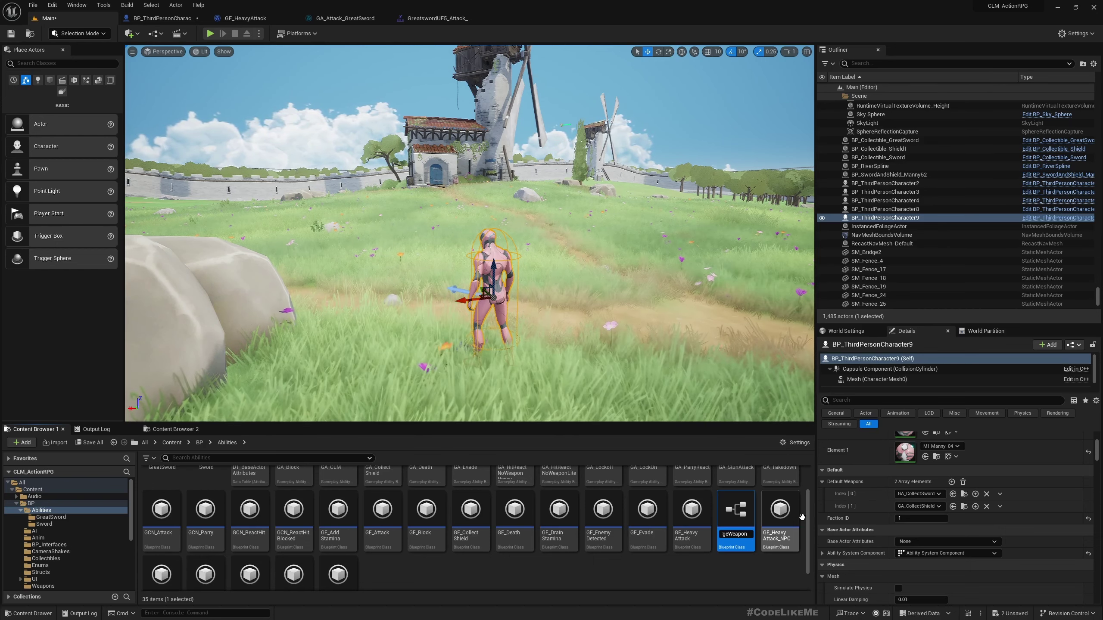
# Confirm the duplicate's name as GE_ChargeWeapon and open it for editing.
pyautogui.press('Return')
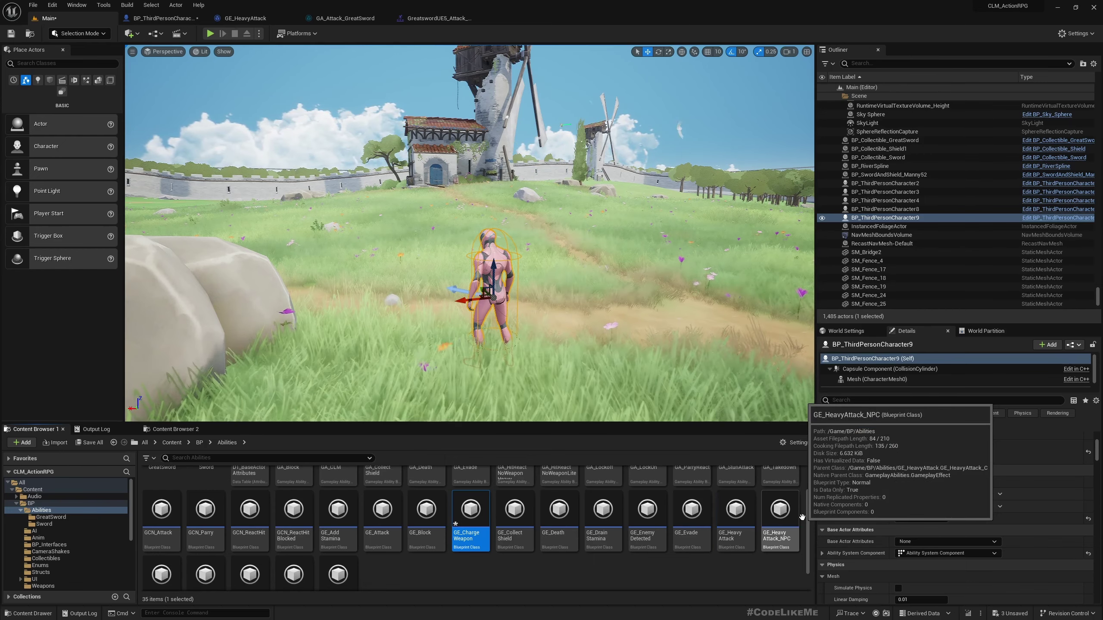
pyautogui.doubleClick(471, 513)
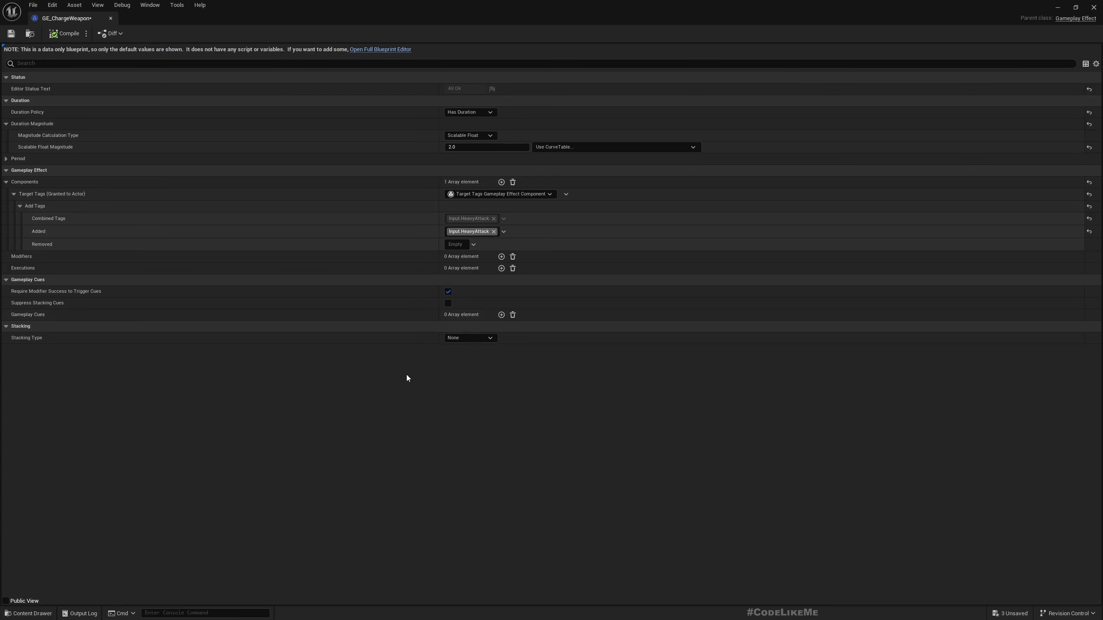
# Create a new Input.Charging gameplay tag from the Added tags picker.
pyautogui.click(504, 231)
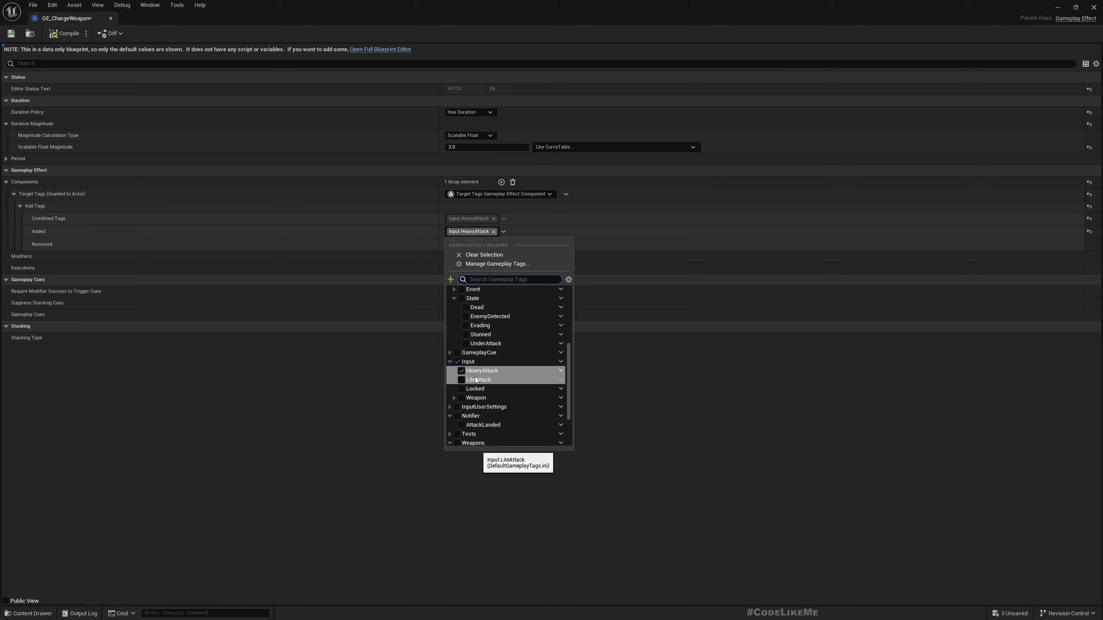
pyautogui.click(561, 370)
pyautogui.click(592, 374)
pyautogui.write('Input.Charging')
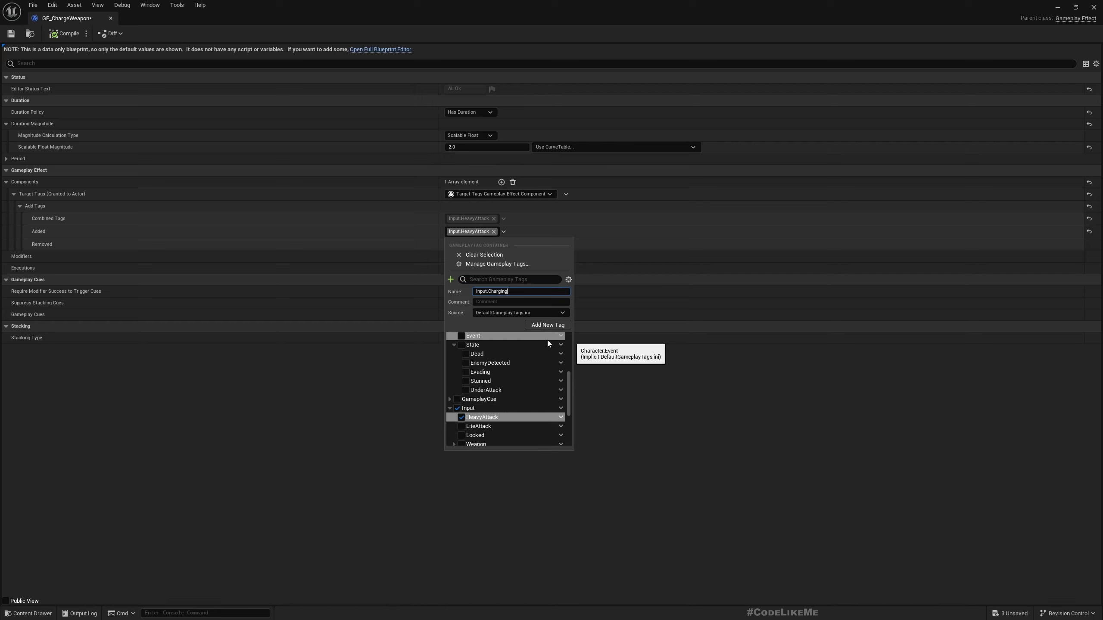
pyautogui.press('Escape')
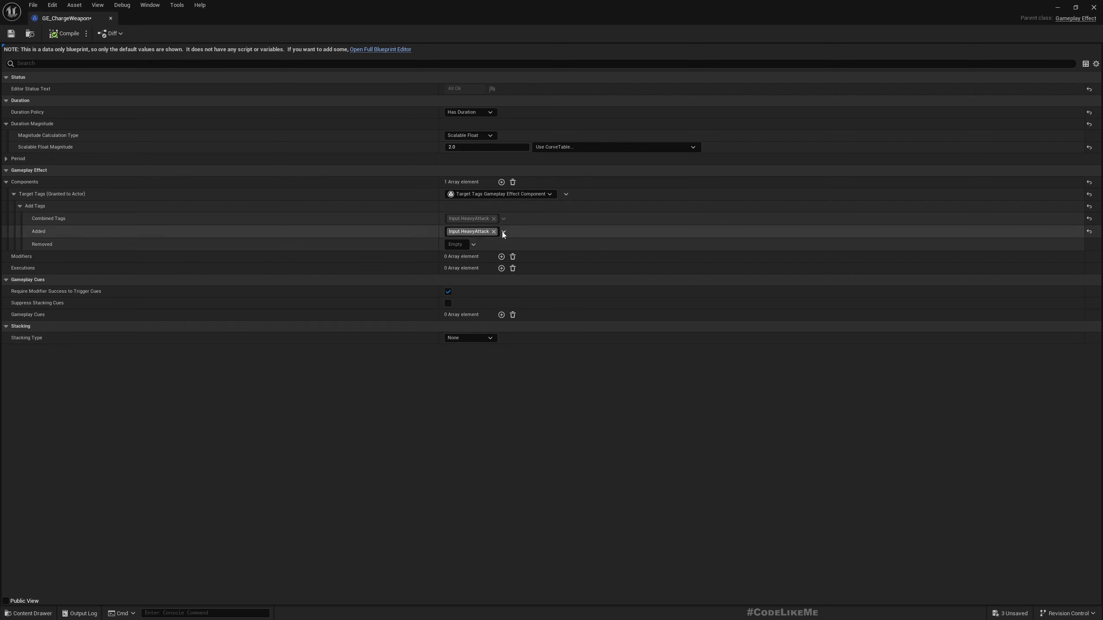
# Grant Input.Charging as the effect's added tag, compile GE_ChargeWeapon and close its editor.
pyautogui.click(502, 232)
pyautogui.click(462, 363)
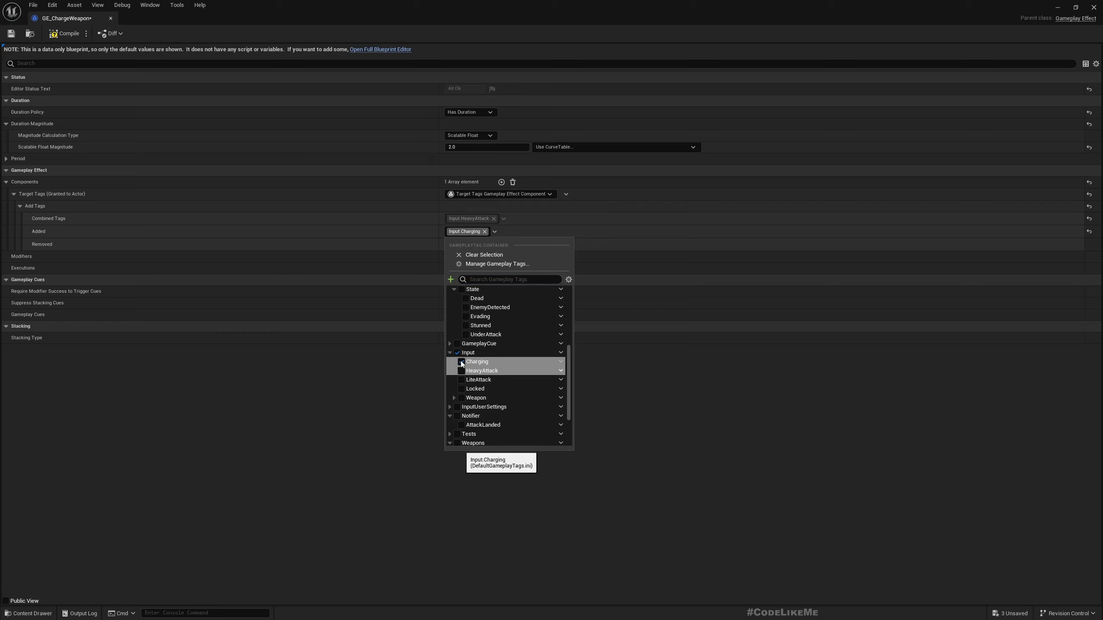
pyautogui.click(342, 381)
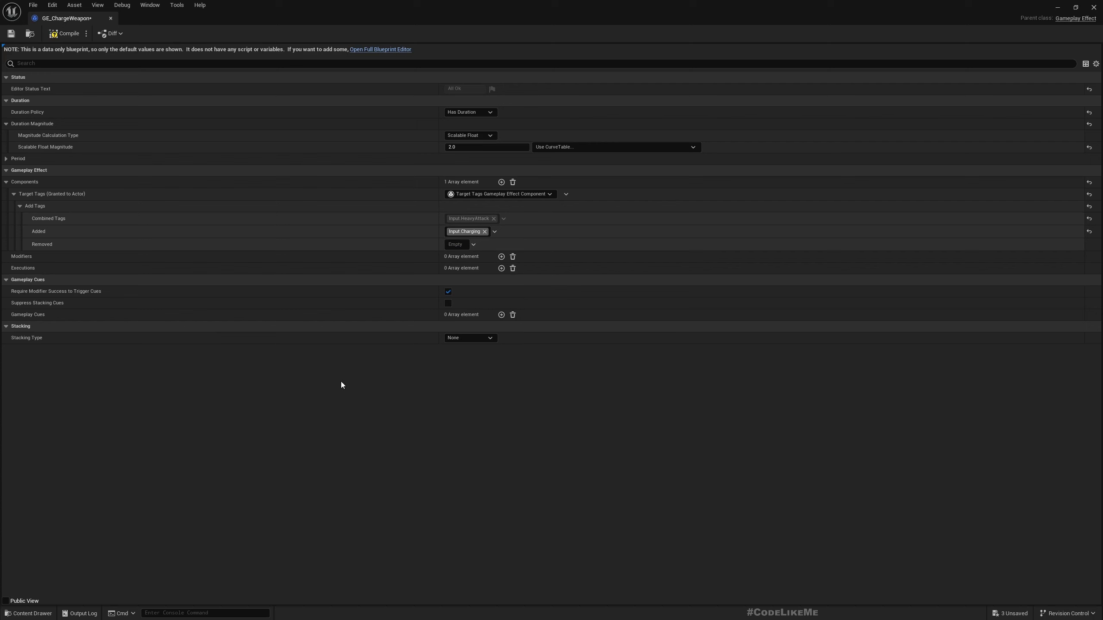
pyautogui.click(58, 35)
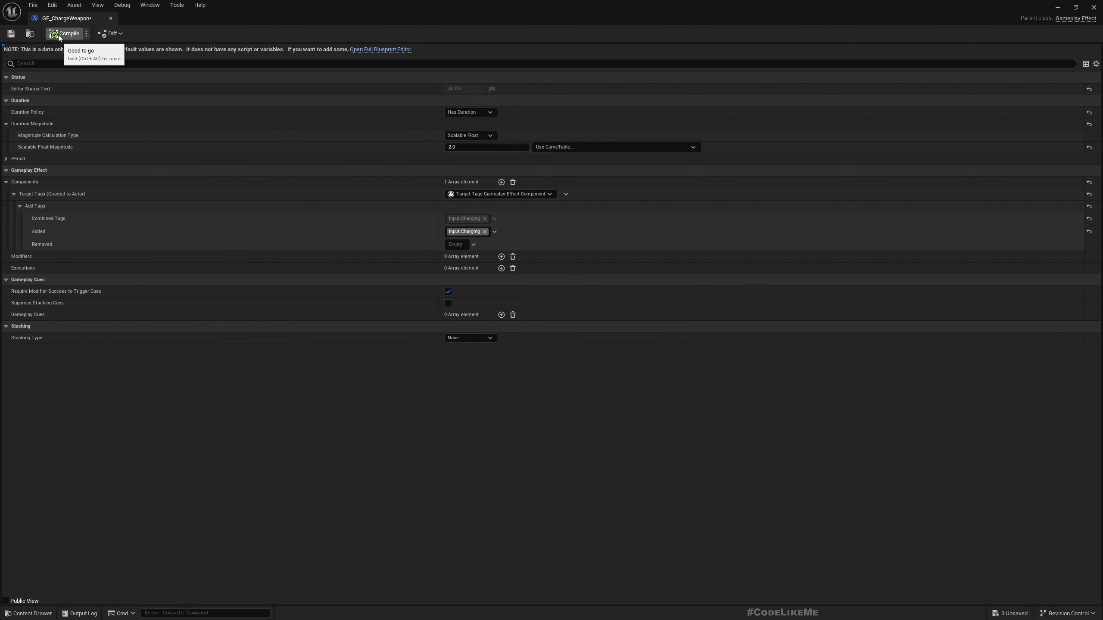
pyautogui.click(111, 19)
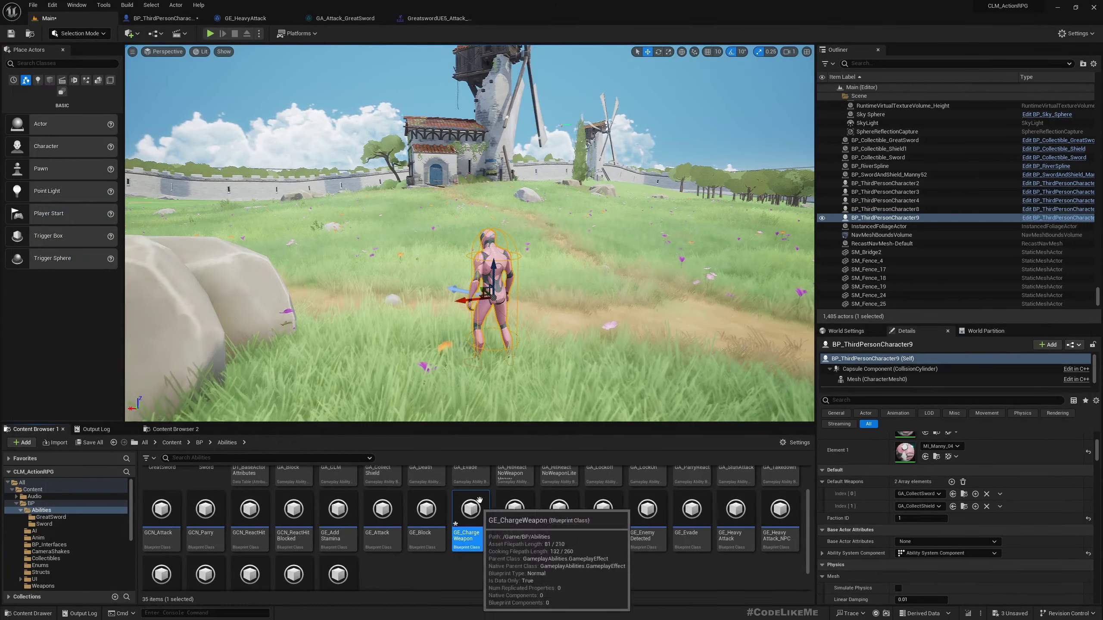
# Set the Light Attack graph's Apply Gameplay Effect class to GE_ChargeWeapon.
pyautogui.click(164, 18)
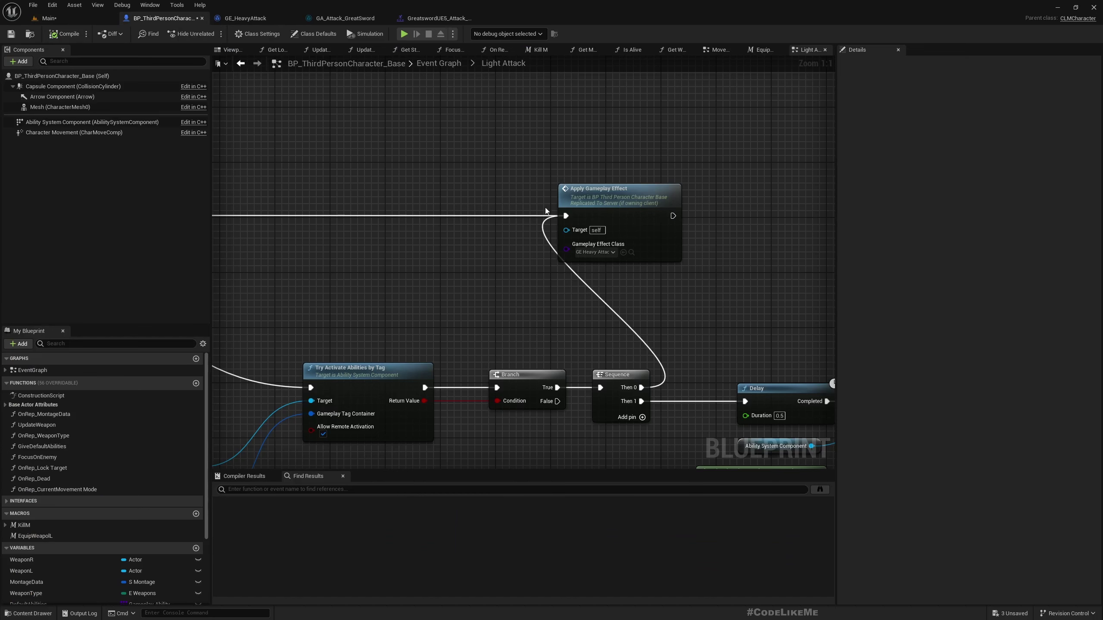
pyautogui.click(623, 252)
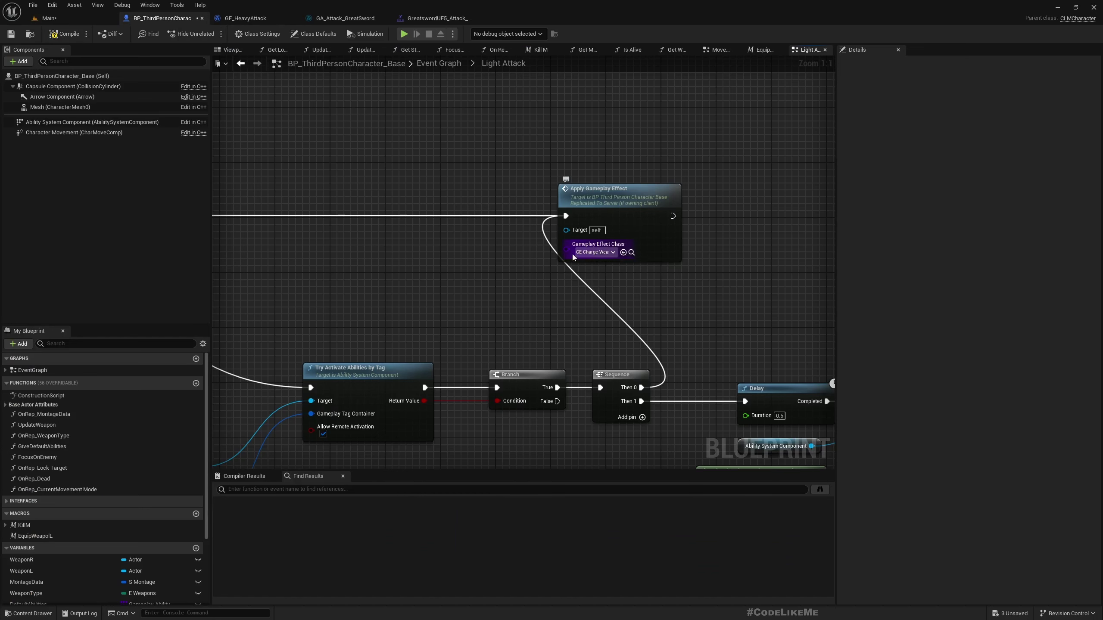
pyautogui.moveTo(277, 260)
pyautogui.mouseDown(button='right')
pyautogui.moveTo(341, 258)
pyautogui.moveTo(363, 198)
pyautogui.mouseUp(button='right')
pyautogui.moveTo(362, 259); pyautogui.dragTo(483, 129, button='right')
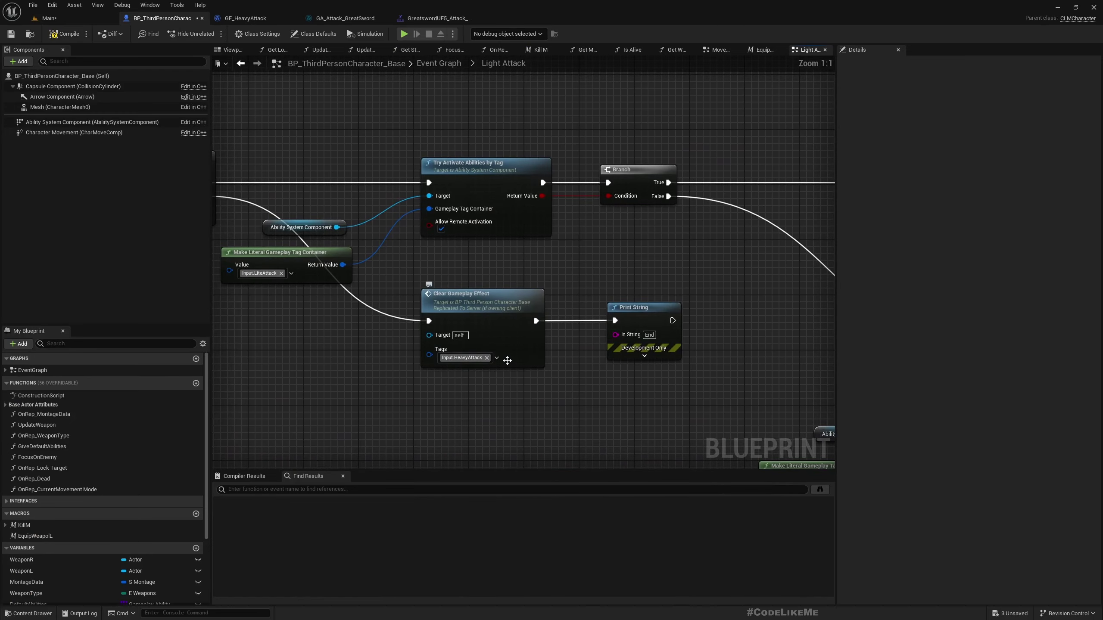
pyautogui.moveTo(483, 380); pyautogui.dragTo(558, 371, button='right')
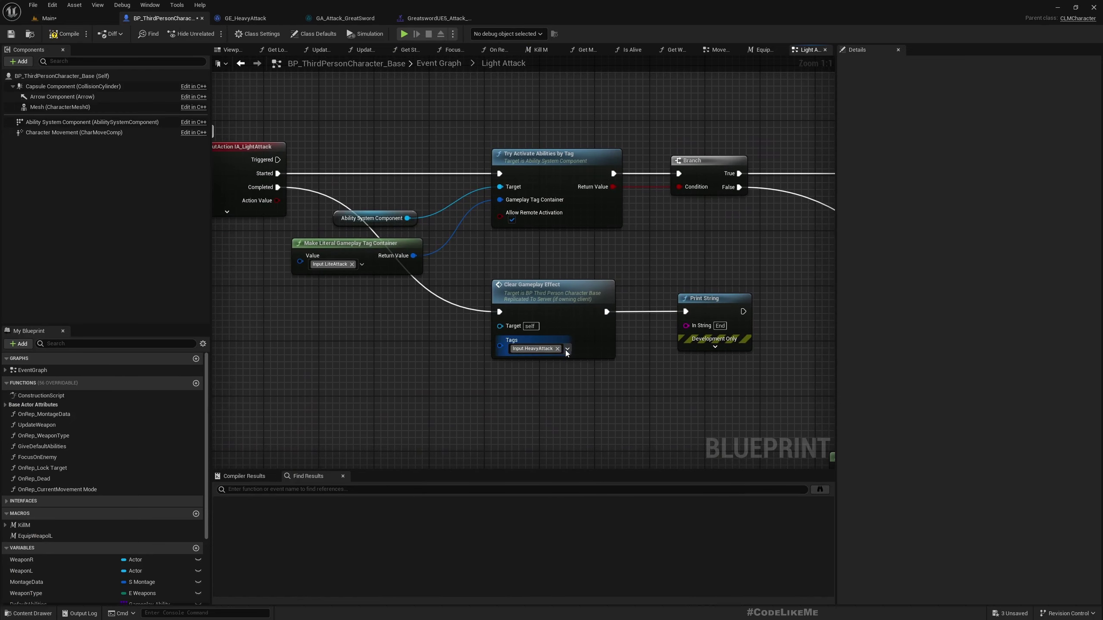
# Change Clear Gameplay Effect Tags from Input.HeavyAttack to Input.Charging and compile the blueprint.
pyautogui.click(566, 349)
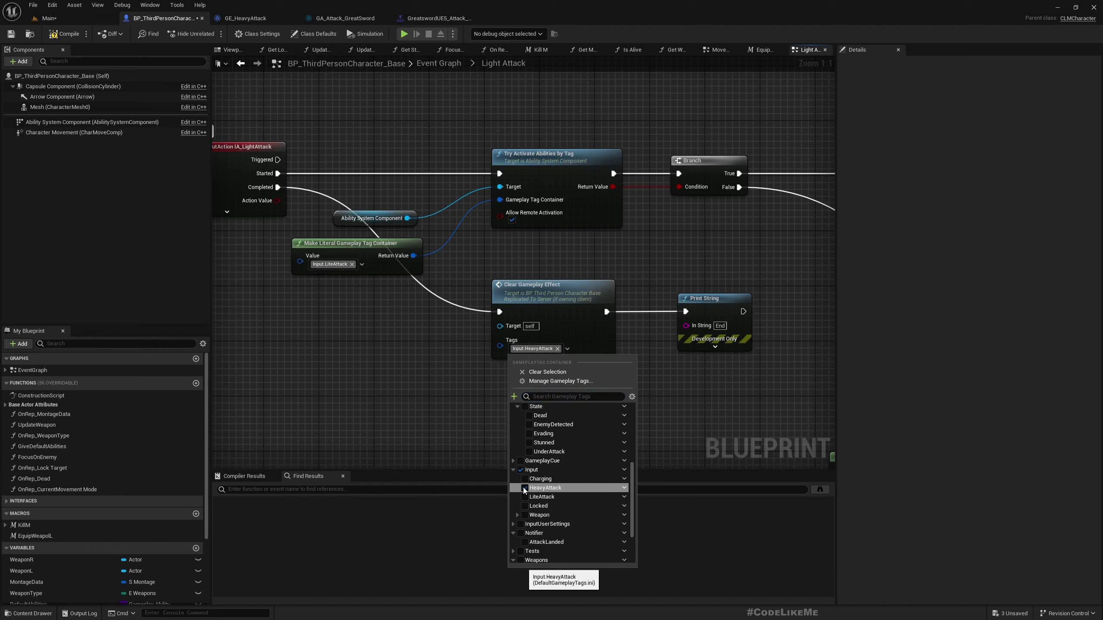
pyautogui.click(523, 489)
pyautogui.click(528, 480)
pyautogui.moveTo(457, 389); pyautogui.dragTo(362, 400, button='right')
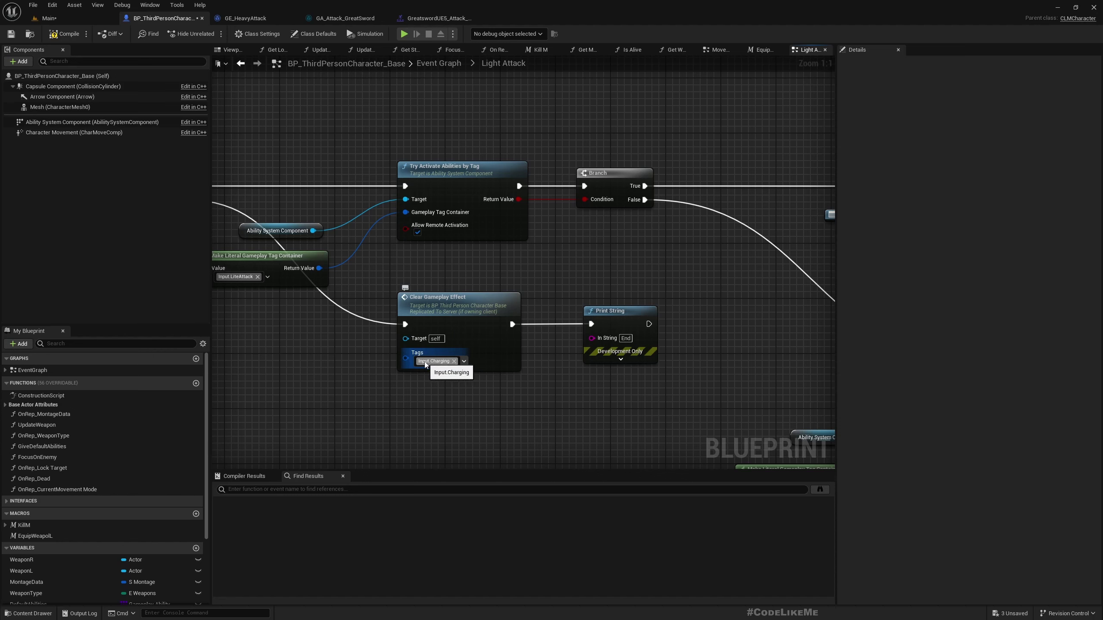
pyautogui.moveTo(319, 389); pyautogui.dragTo(461, 281, button='right')
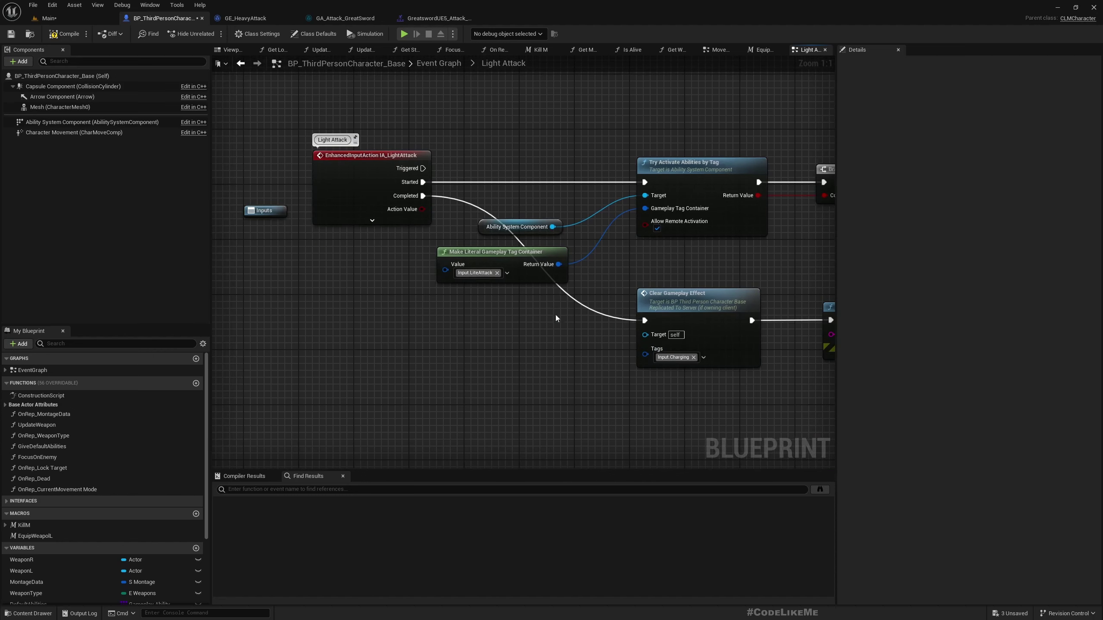
pyautogui.moveTo(556, 318); pyautogui.dragTo(392, 371, button='right')
pyautogui.moveTo(594, 215); pyautogui.dragTo(434, 286, button='right')
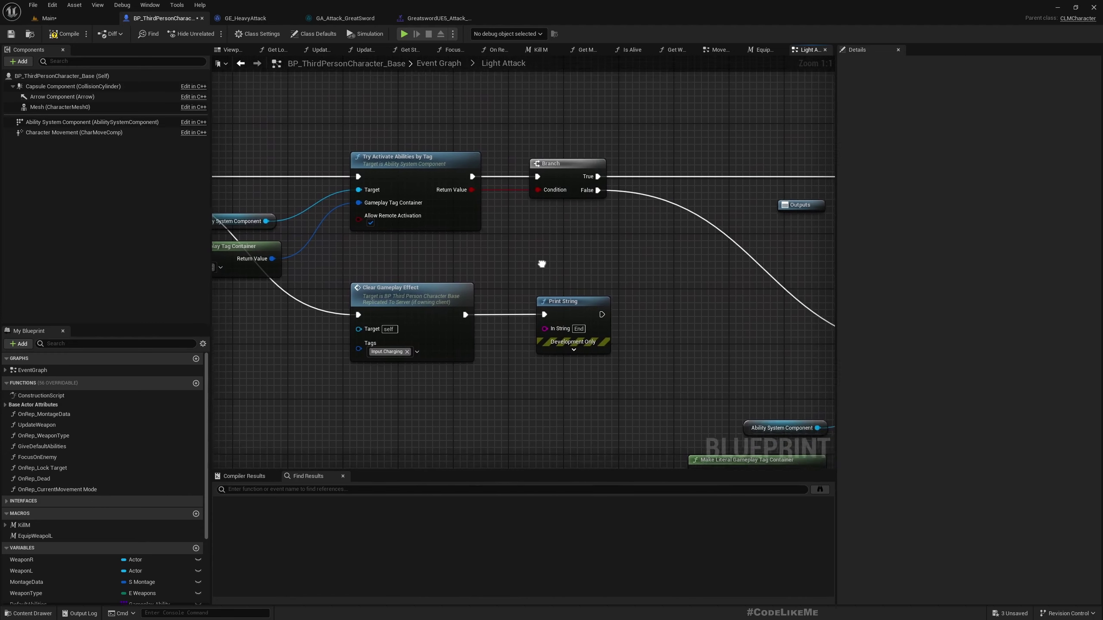
pyautogui.click(61, 38)
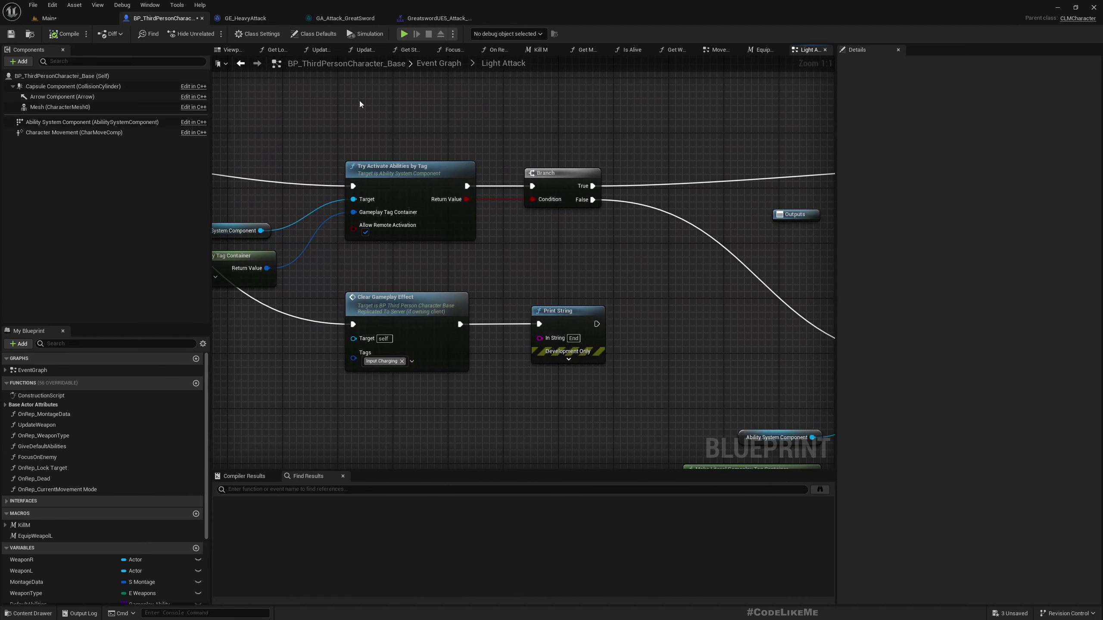
# In the Charge Attack section, switch the literal tag container from Input.HeavyAttack to Input.Charging.
pyautogui.click(438, 64)
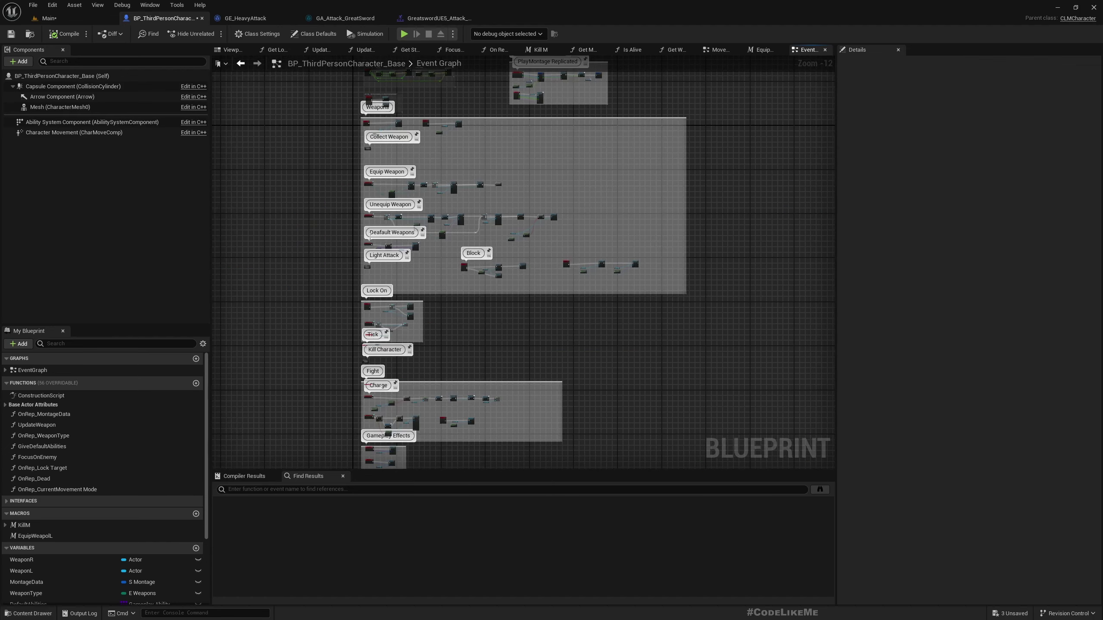
pyautogui.scroll(4, 339, 234)
pyautogui.scroll(8, 414, 269)
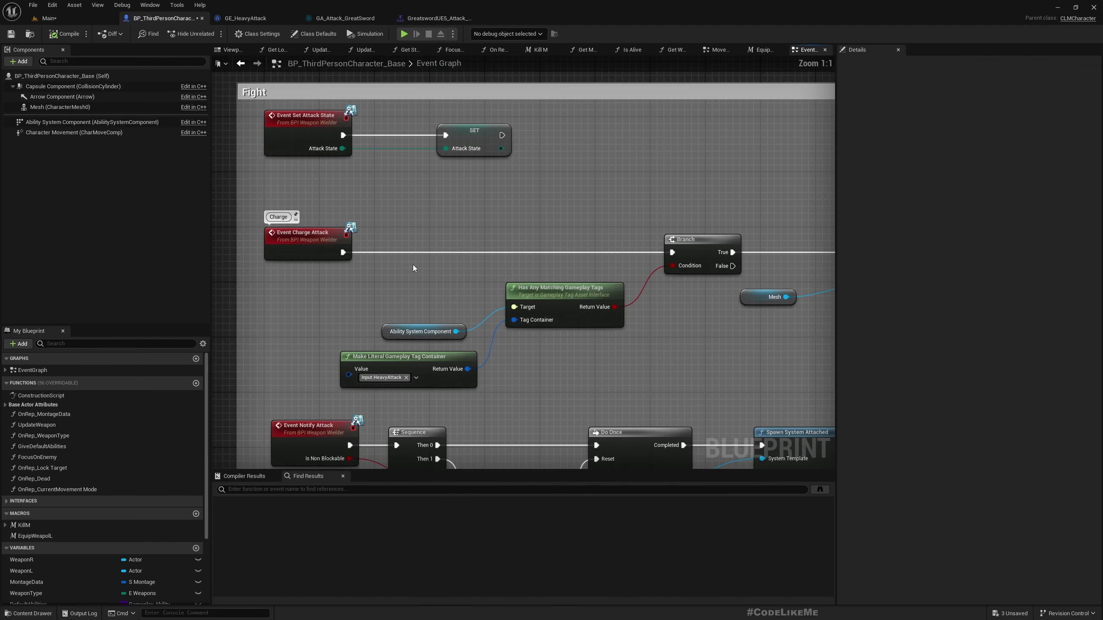
pyautogui.moveTo(509, 269); pyautogui.dragTo(509, 218, button='right')
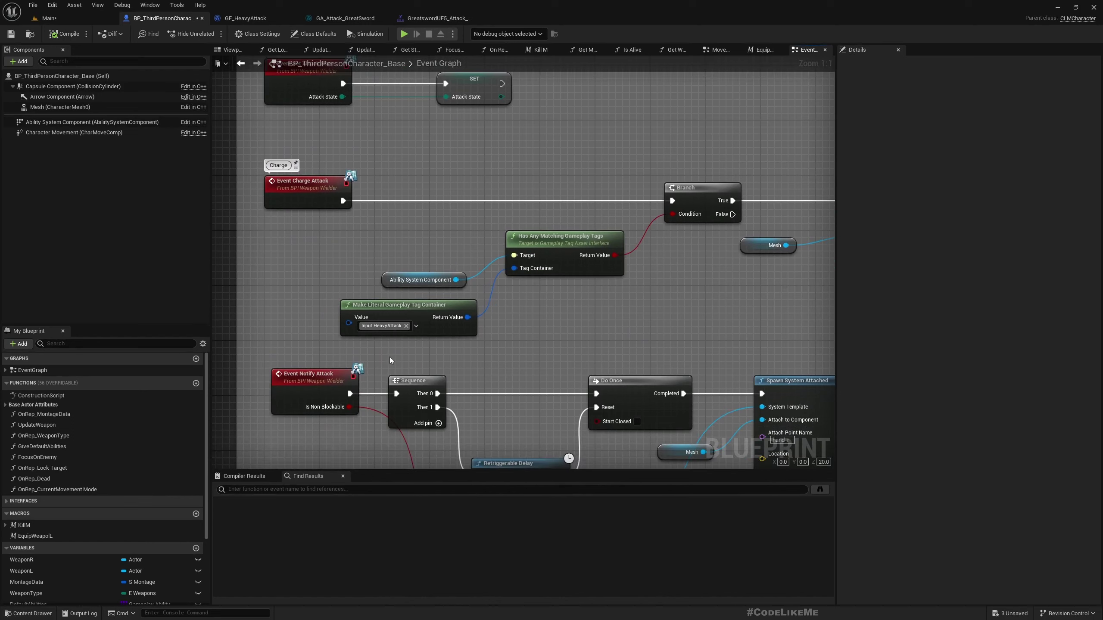
pyautogui.click(417, 326)
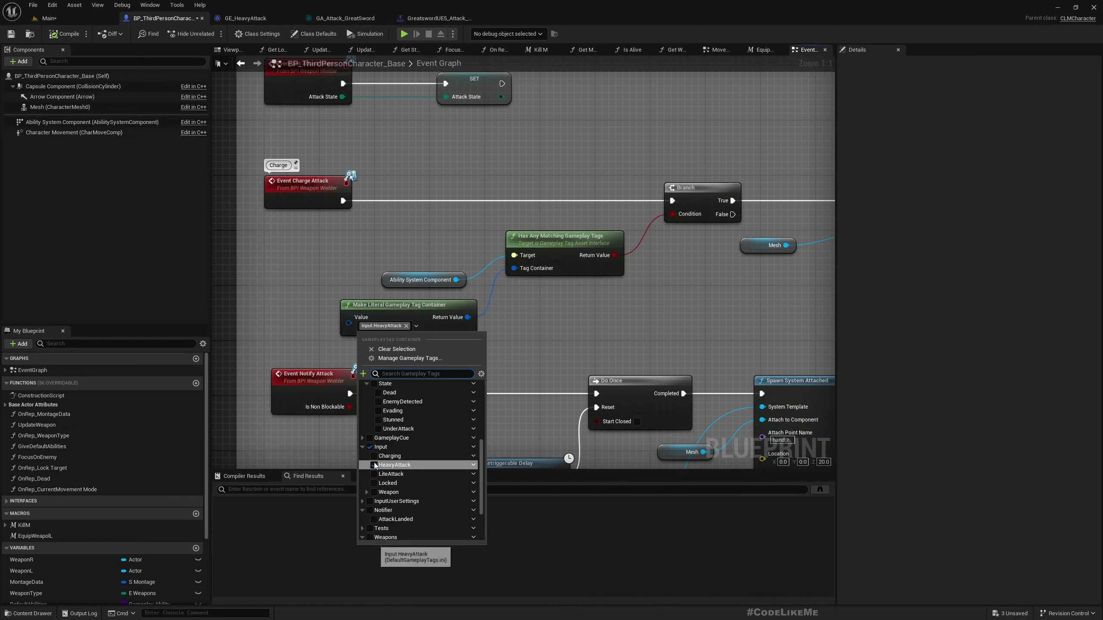
pyautogui.click(374, 466)
pyautogui.click(375, 456)
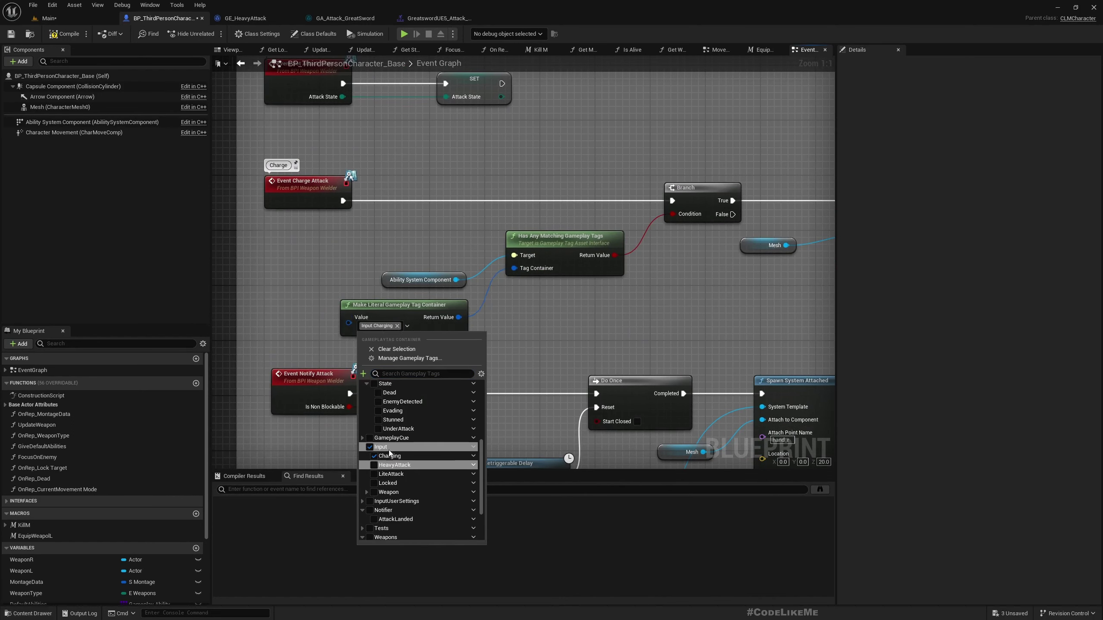
pyautogui.click(663, 328)
pyautogui.moveTo(431, 362); pyautogui.dragTo(603, 216, button='right')
pyautogui.scroll(-3, 280, 331)
pyautogui.scroll(-2, 350, 320)
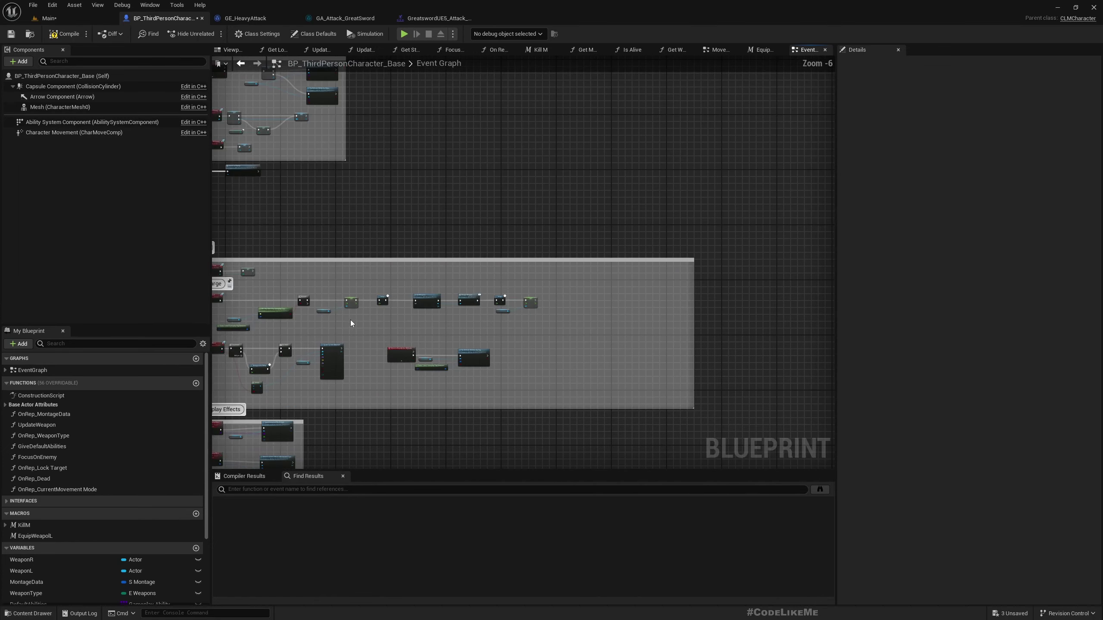
pyautogui.scroll(2, 357, 319)
# Add an Apply Gameplay Effect node off the Branch True output in the Charge Attack row.
pyautogui.moveTo(336, 306); pyautogui.dragTo(283, 250)
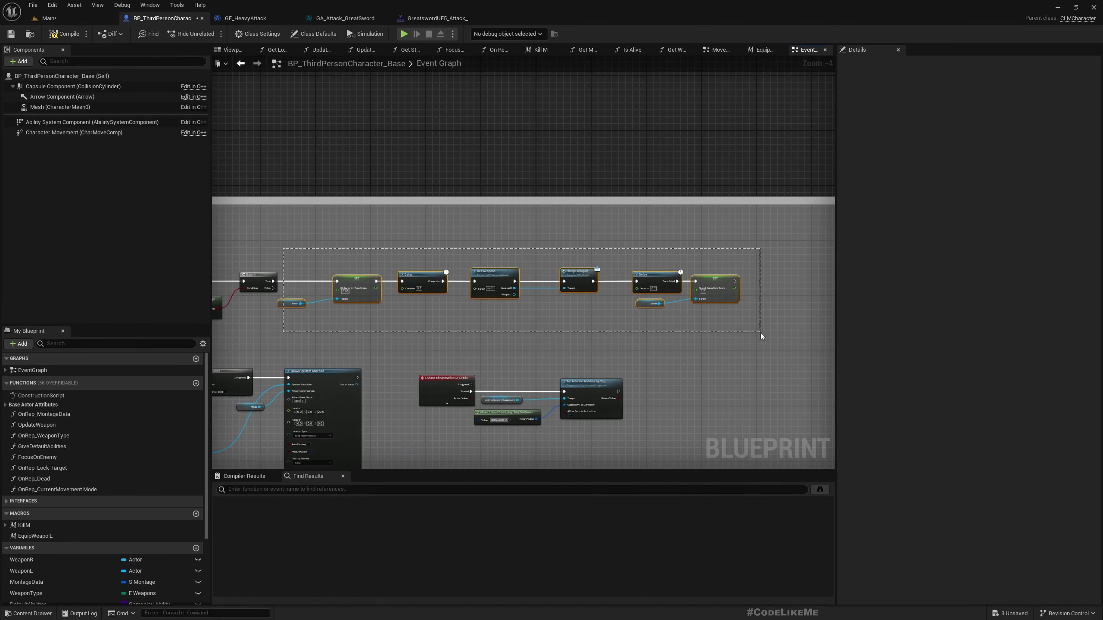
pyautogui.scroll(5, 345, 285)
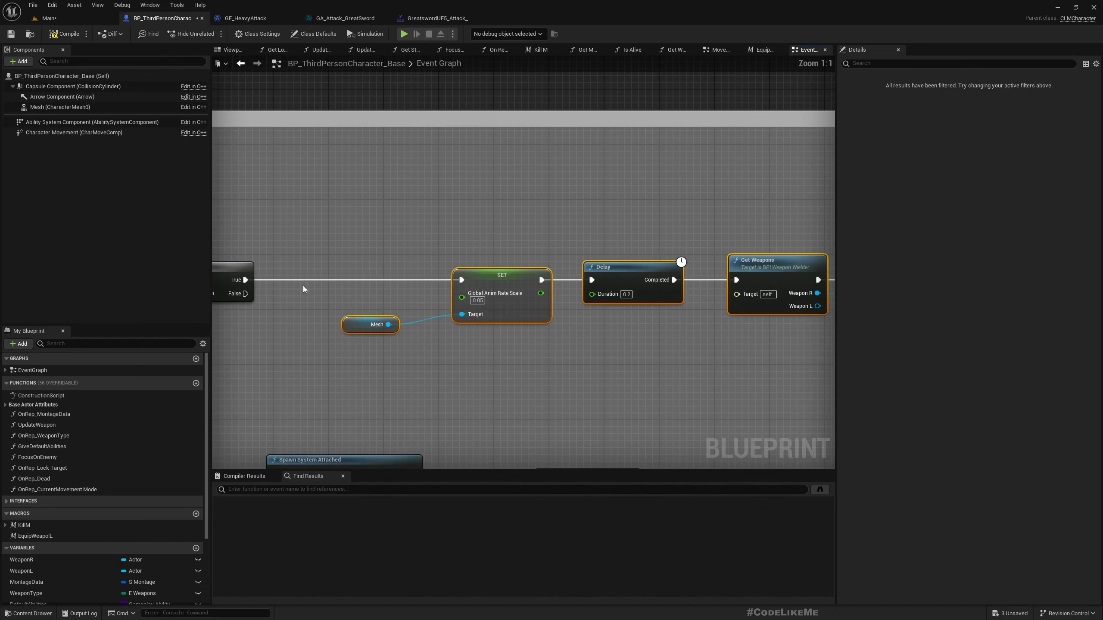
pyautogui.moveTo(303, 289)
pyautogui.mouseDown(button='right')
pyautogui.moveTo(435, 303)
pyautogui.moveTo(517, 326)
pyautogui.mouseUp(button='right')
pyautogui.scroll(1, 517, 327)
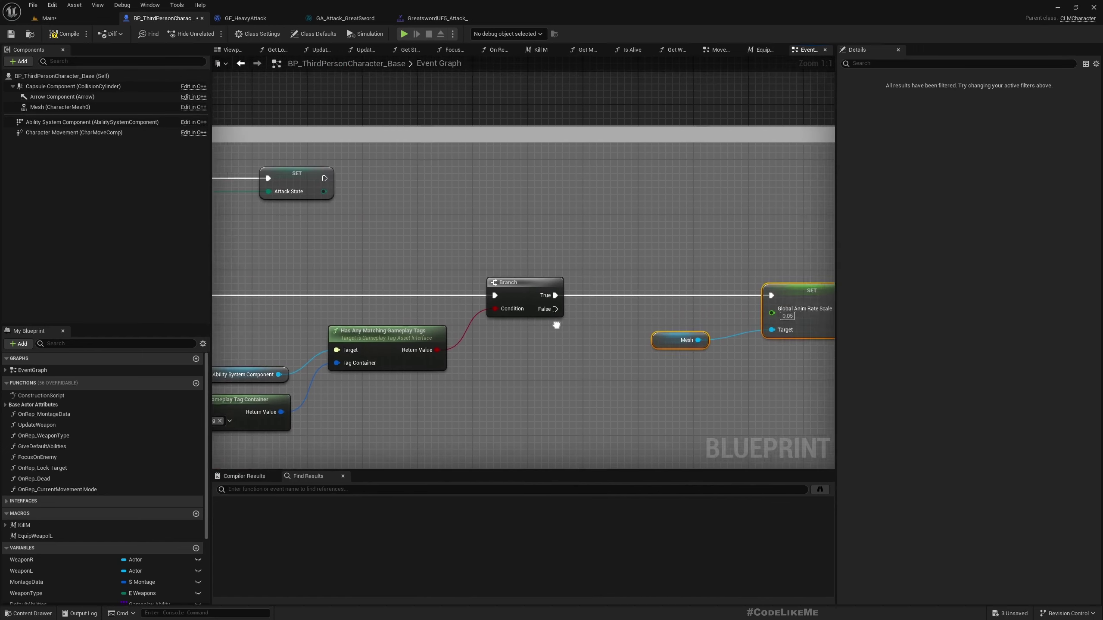
pyautogui.moveTo(515, 294); pyautogui.dragTo(562, 296)
pyautogui.write('applyg')
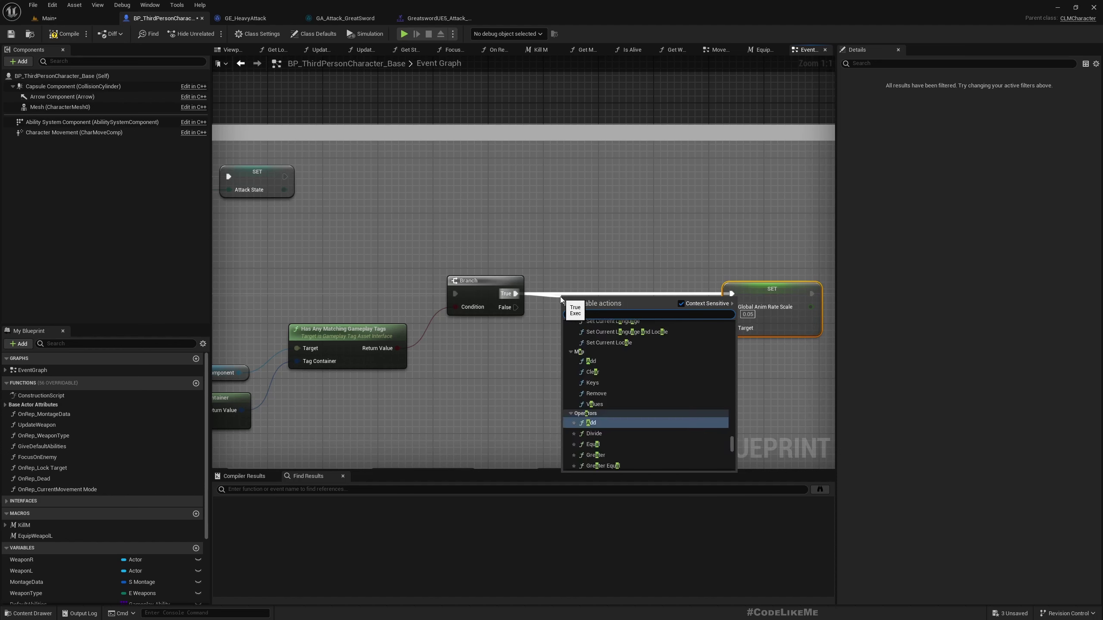
pyautogui.write('ame')
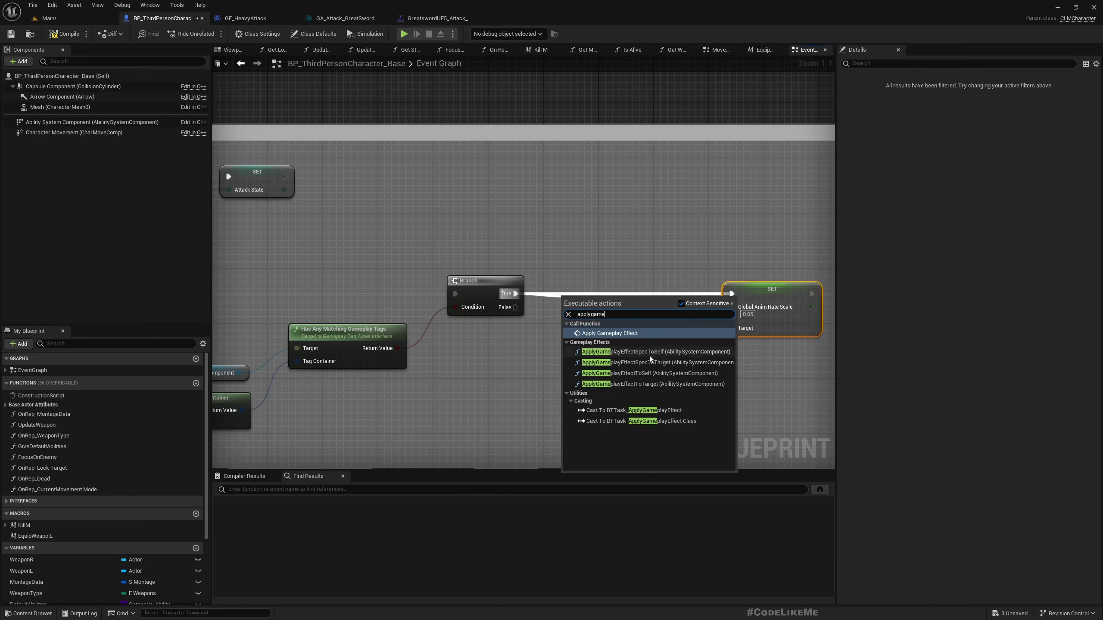
pyautogui.click(610, 334)
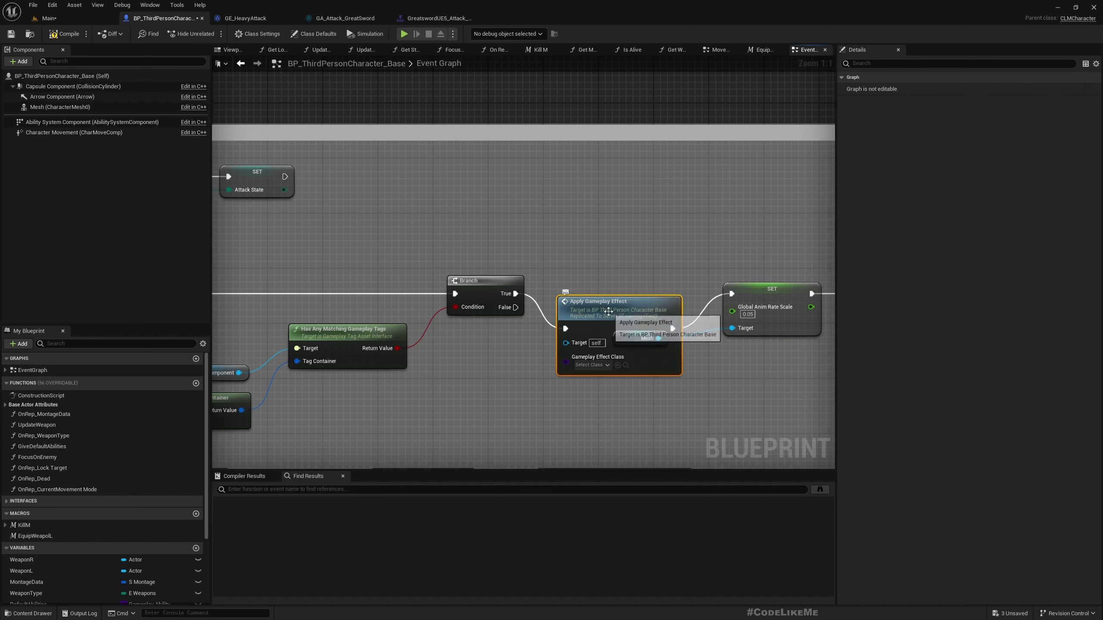
pyautogui.moveTo(615, 304); pyautogui.dragTo(617, 279)
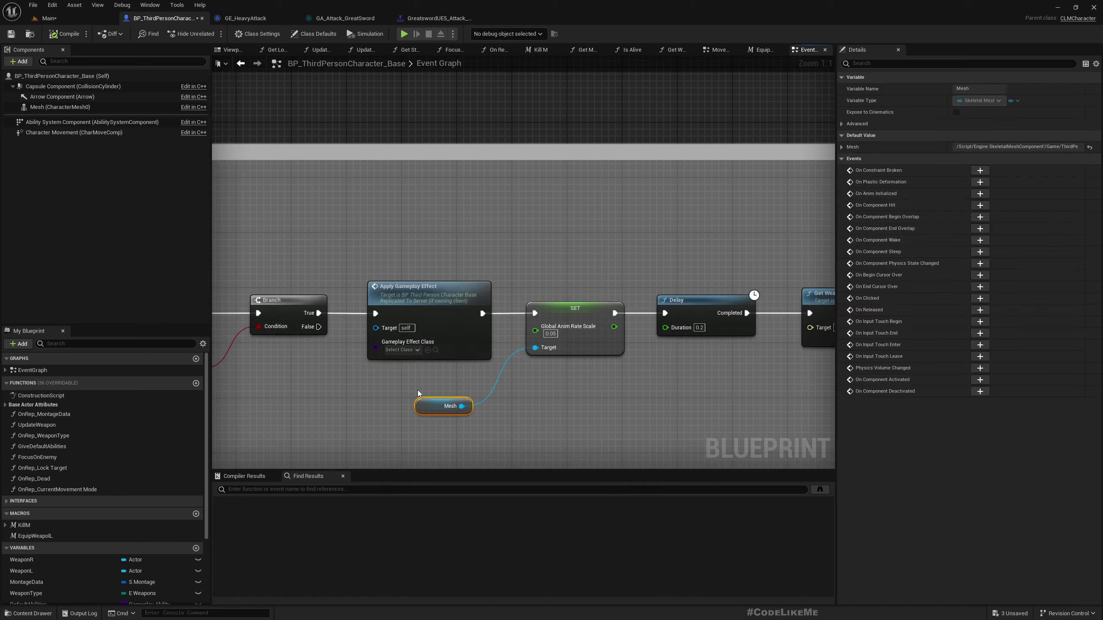
pyautogui.click(431, 306)
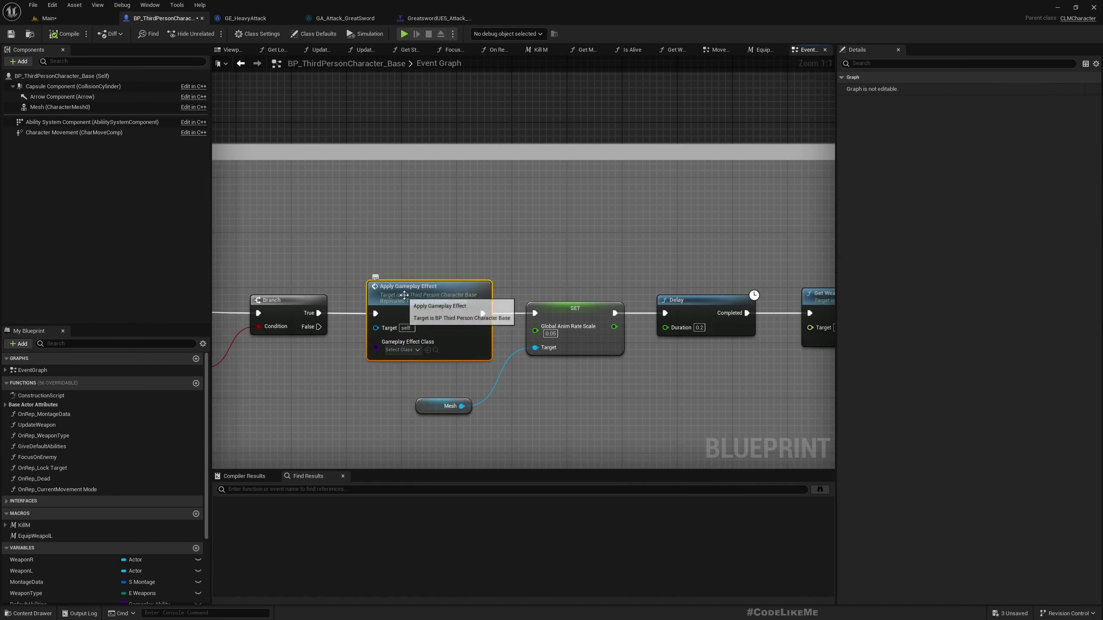
pyautogui.doubleClick(431, 309)
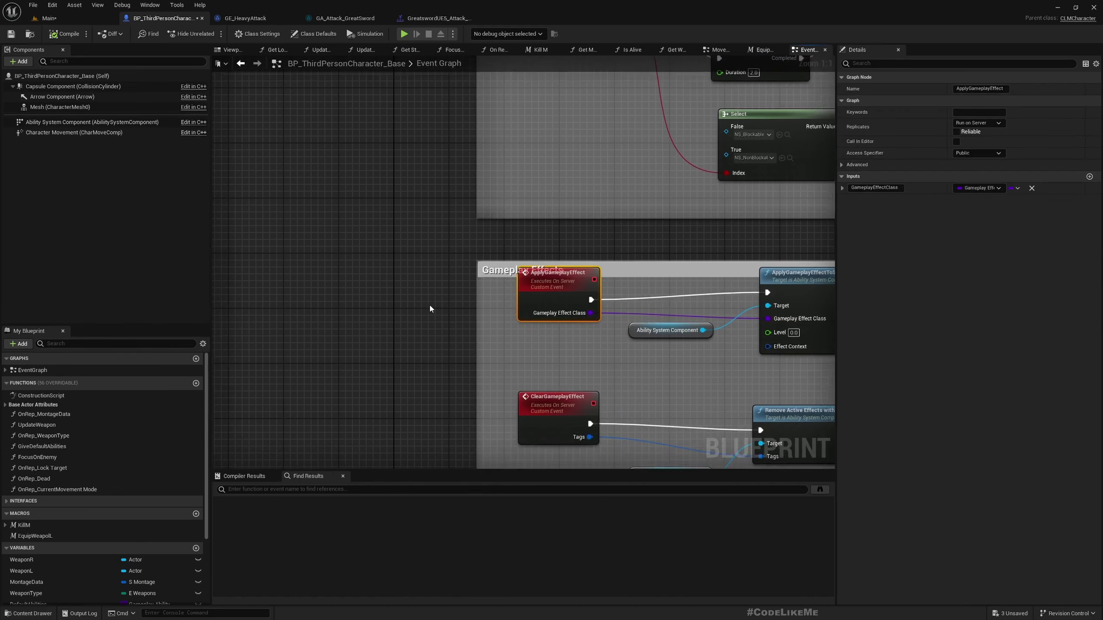
pyautogui.scroll(-3, 590, 354)
pyautogui.moveTo(590, 355); pyautogui.dragTo(610, 267, button='right')
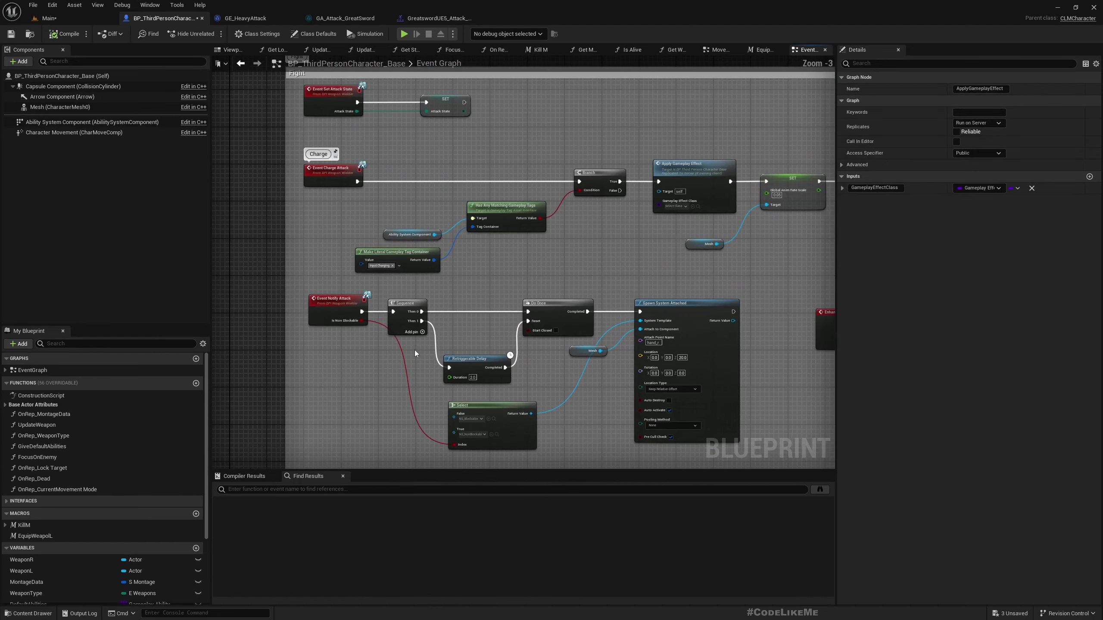
pyautogui.scroll(4, 610, 266)
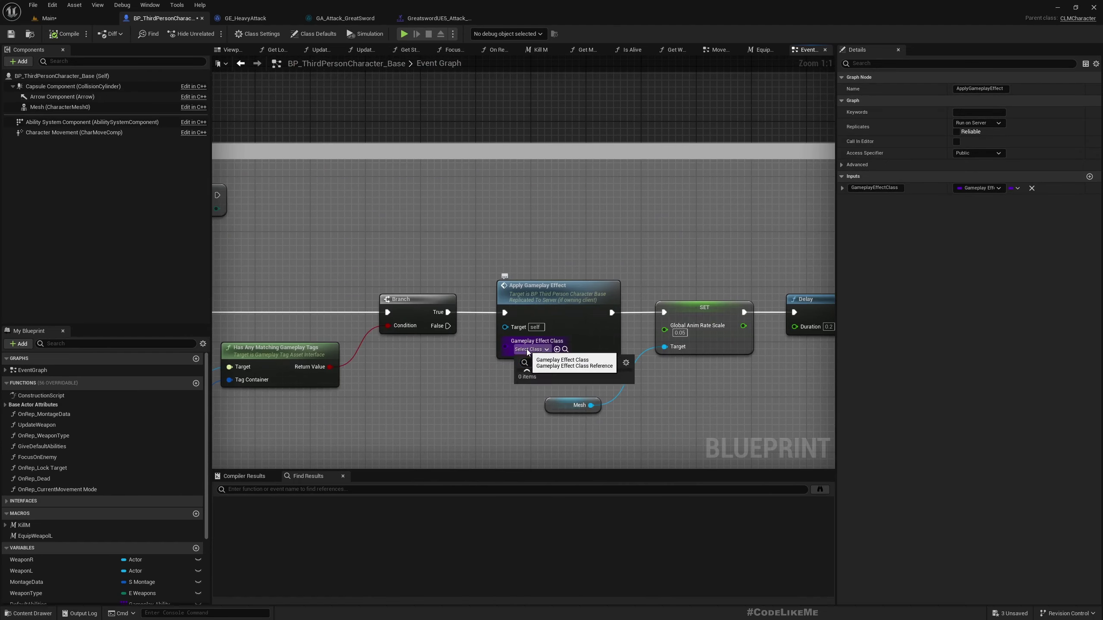
# Set the new node's Gameplay Effect Class to GE_HeavyAttack and recompile the blueprint.
pyautogui.click(546, 349)
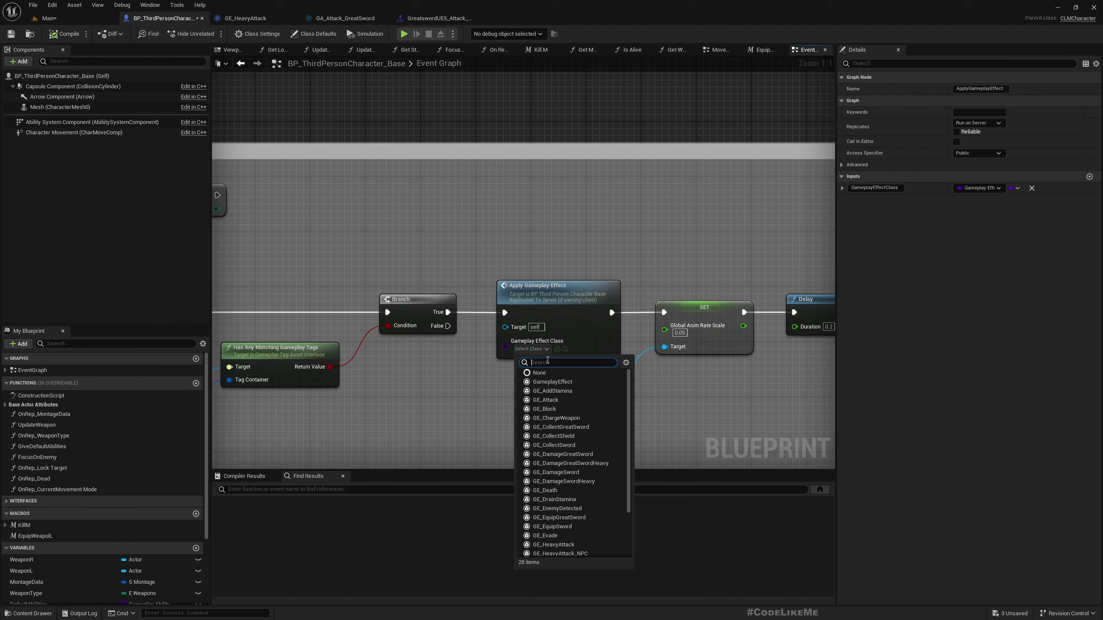
pyautogui.write('heavy')
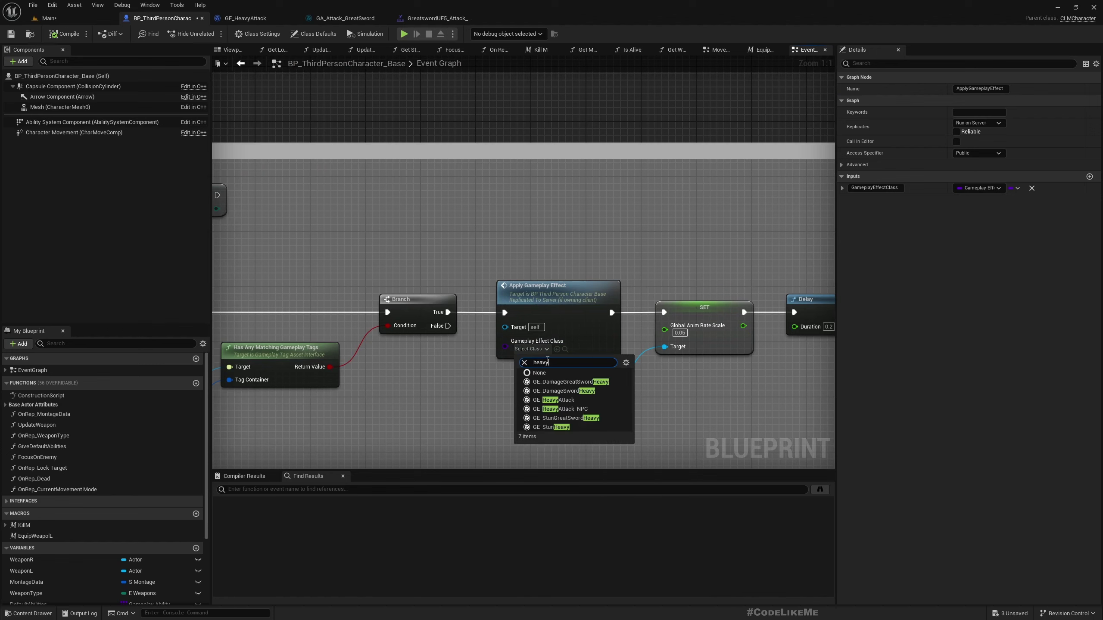
pyautogui.click(555, 401)
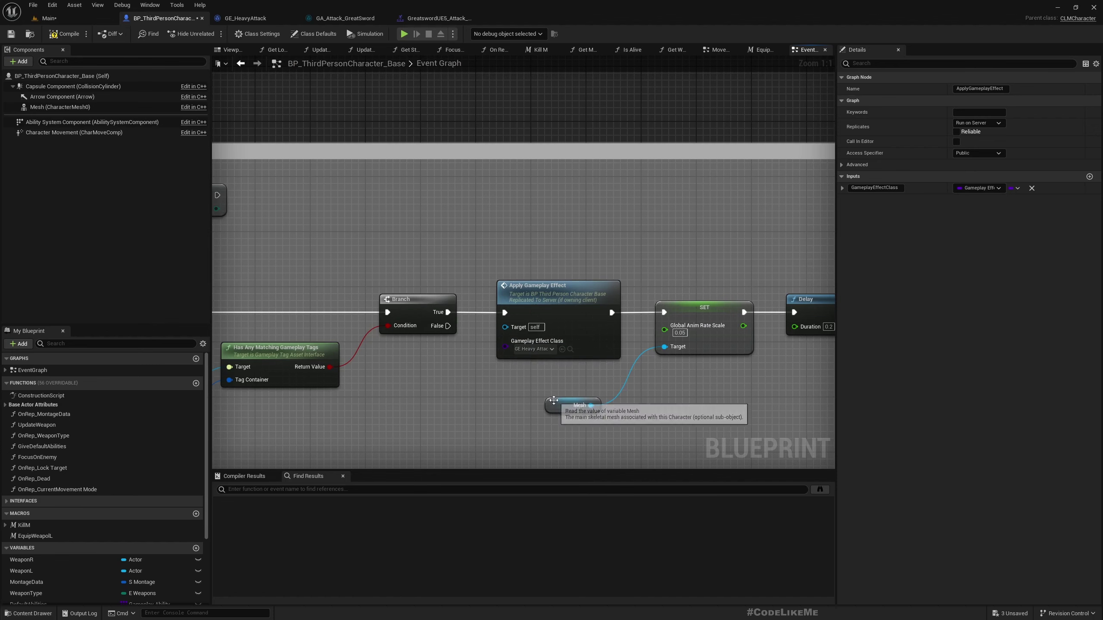
pyautogui.click(69, 34)
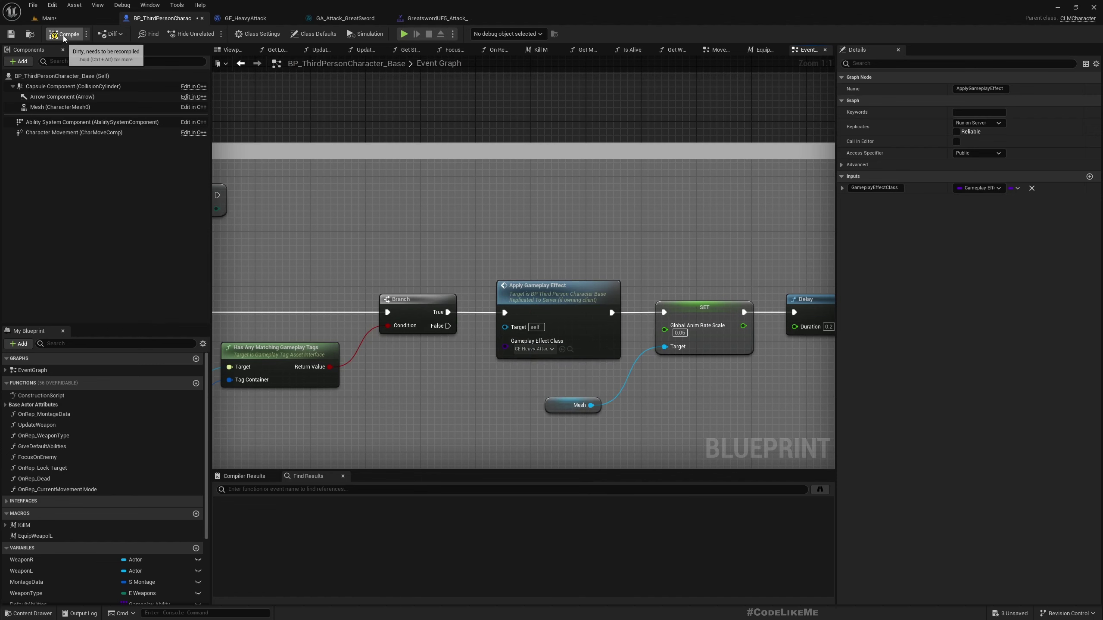
# Start play-in-editor from the Main level and swing the greatsword combo at the shielded enemy.
pyautogui.click(49, 18)
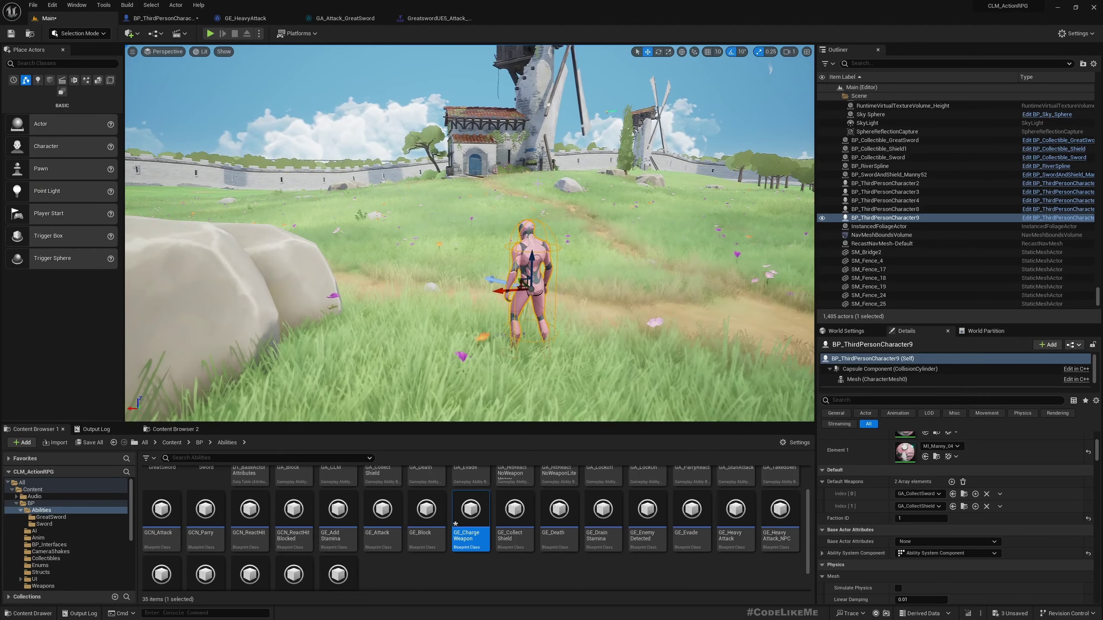
pyautogui.press('F11')
pyautogui.hotkey('alt', 'p')
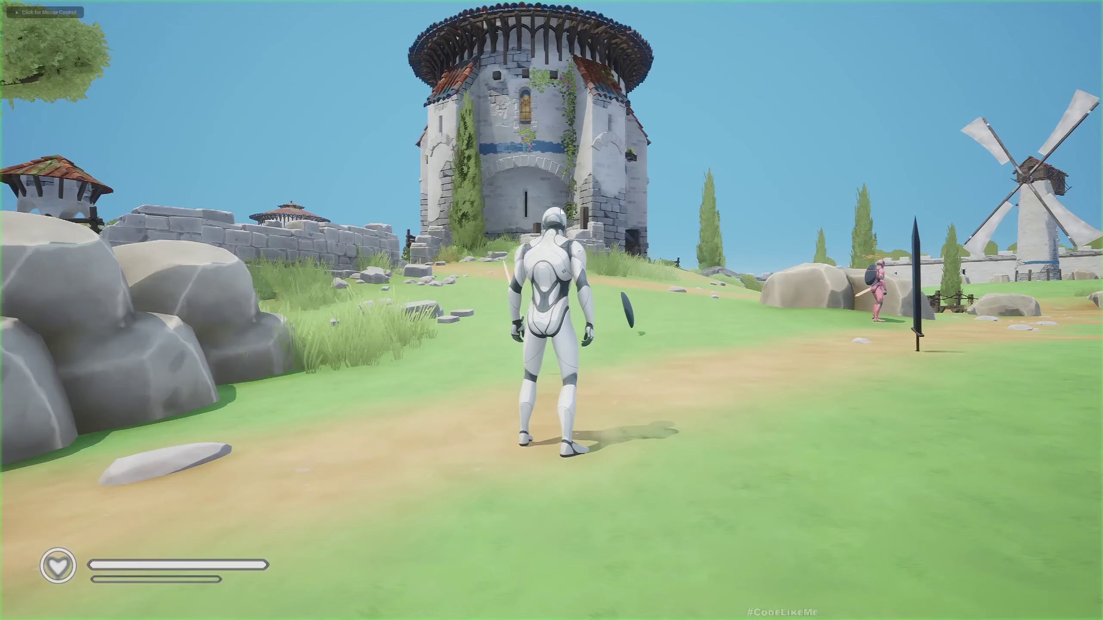
pyautogui.press('w')
pyautogui.press('w')
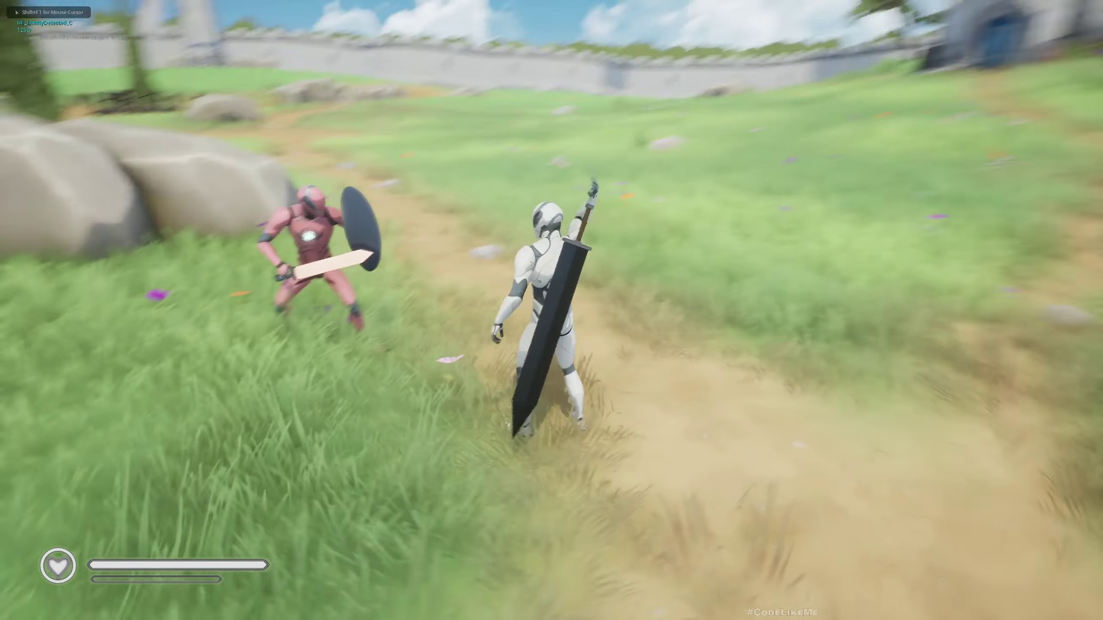
pyautogui.click(552, 310)
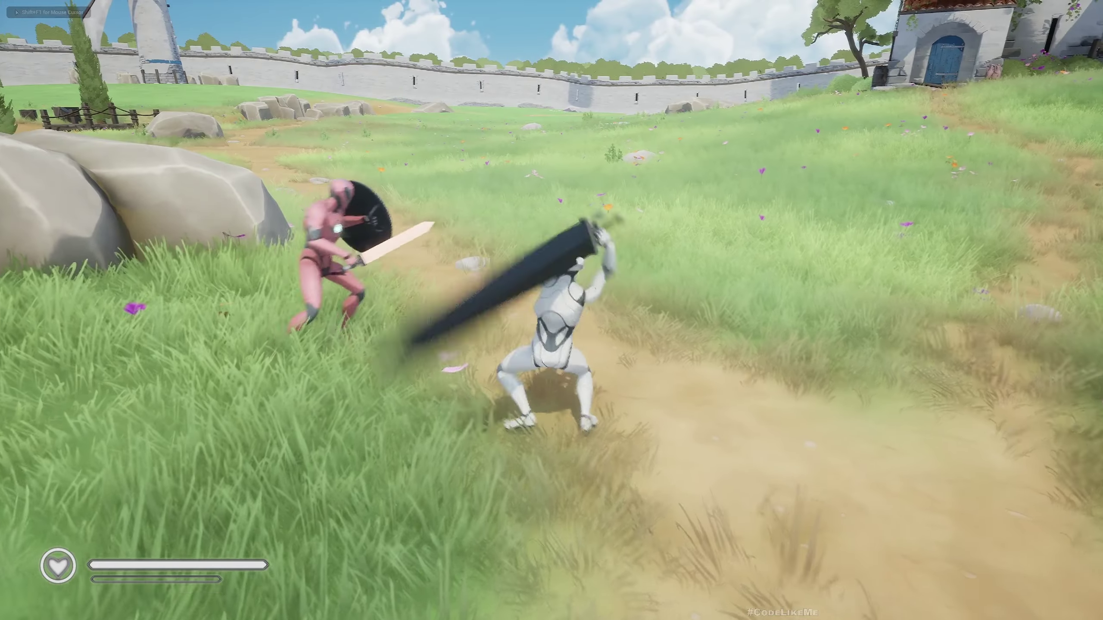
pyautogui.click(552, 310)
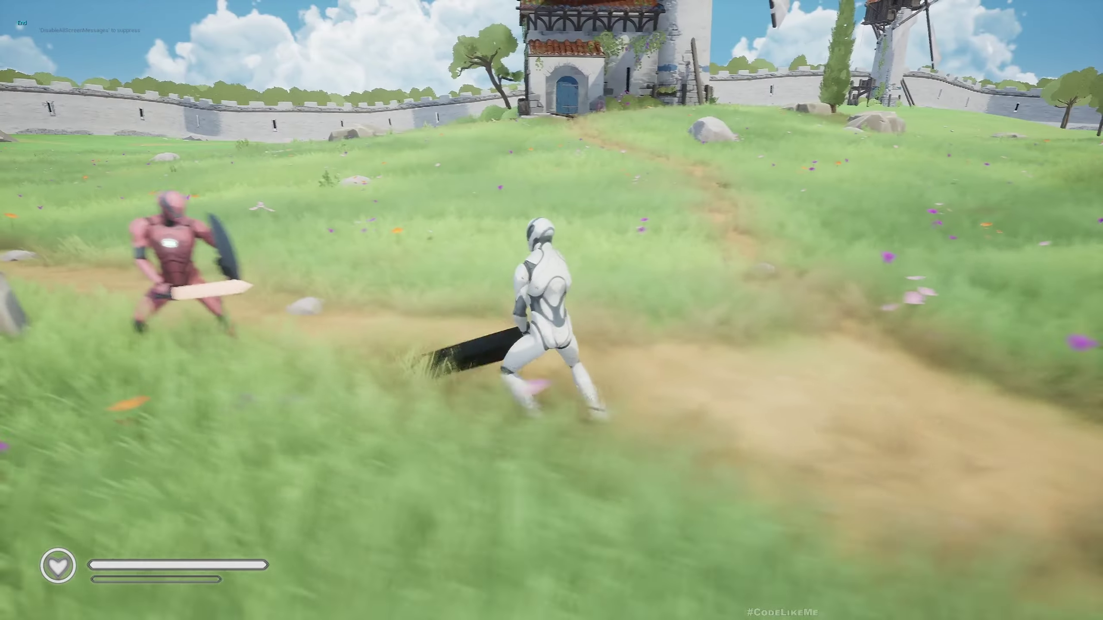
pyautogui.click(552, 311)
pyautogui.click(552, 310)
pyautogui.click(551, 311)
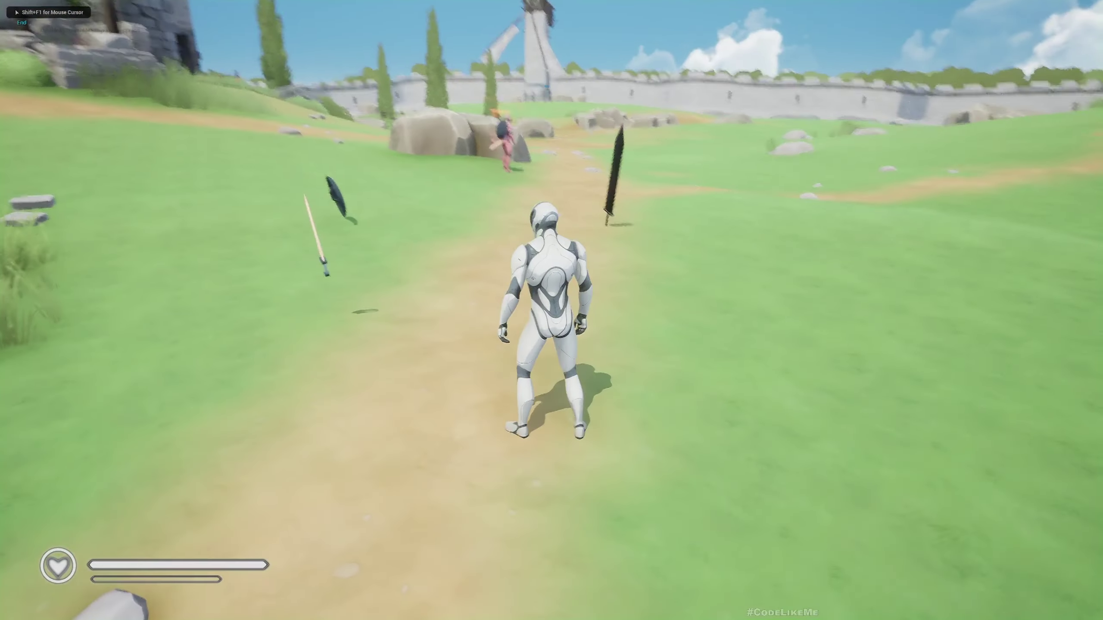
# Run back in and land heavy and light greatsword swings on the blocking enemy, then end the session.
pyautogui.press('w')
pyautogui.click(552, 311)
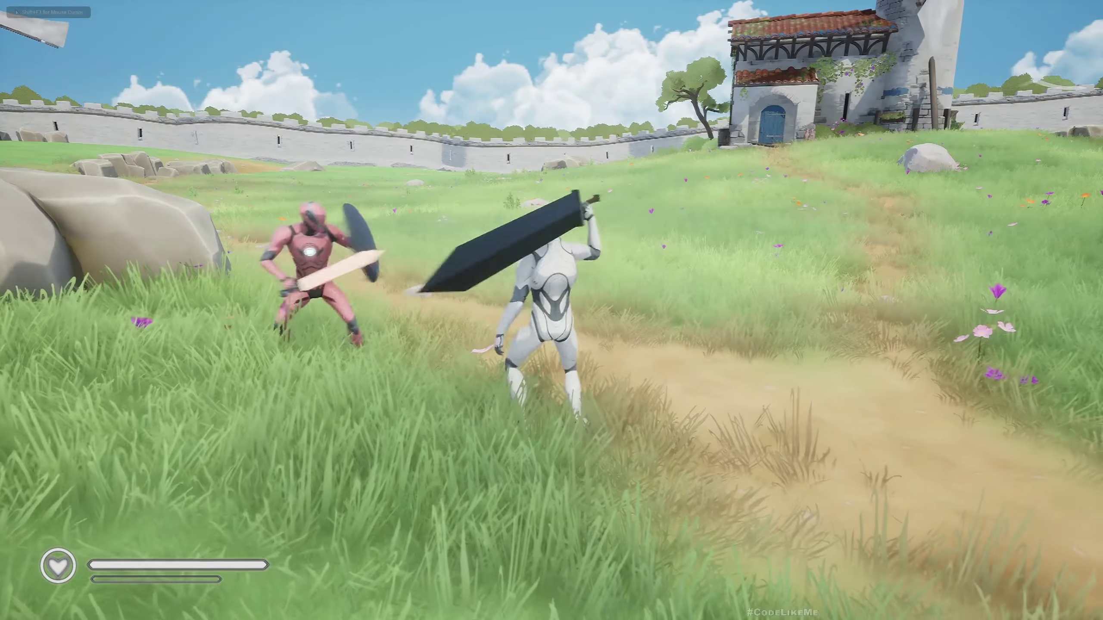
pyautogui.click(552, 310)
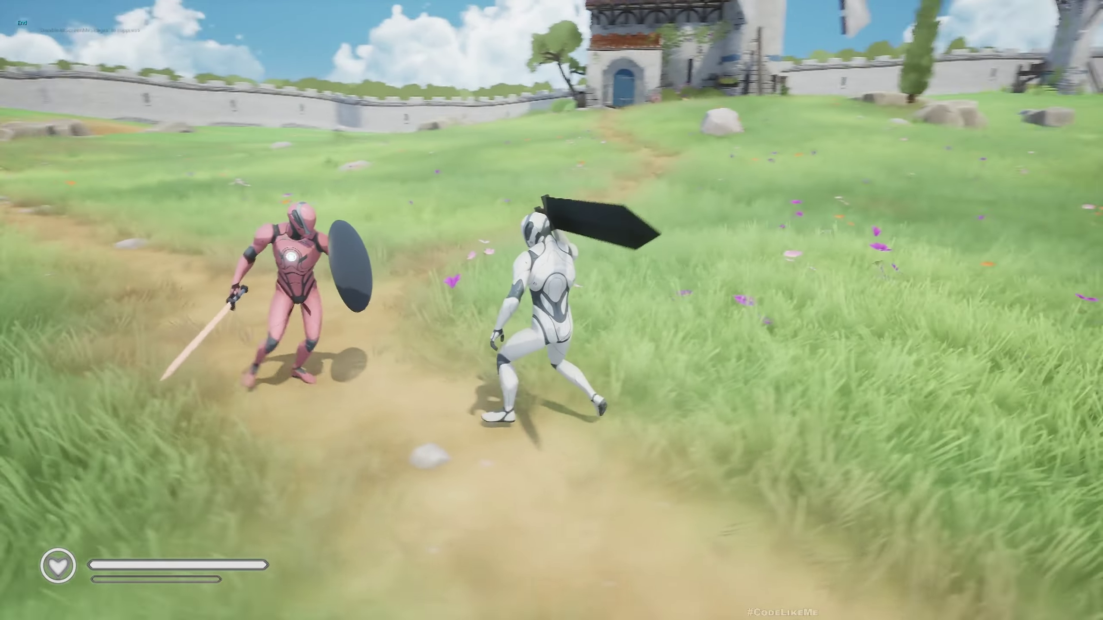
pyautogui.click(552, 311)
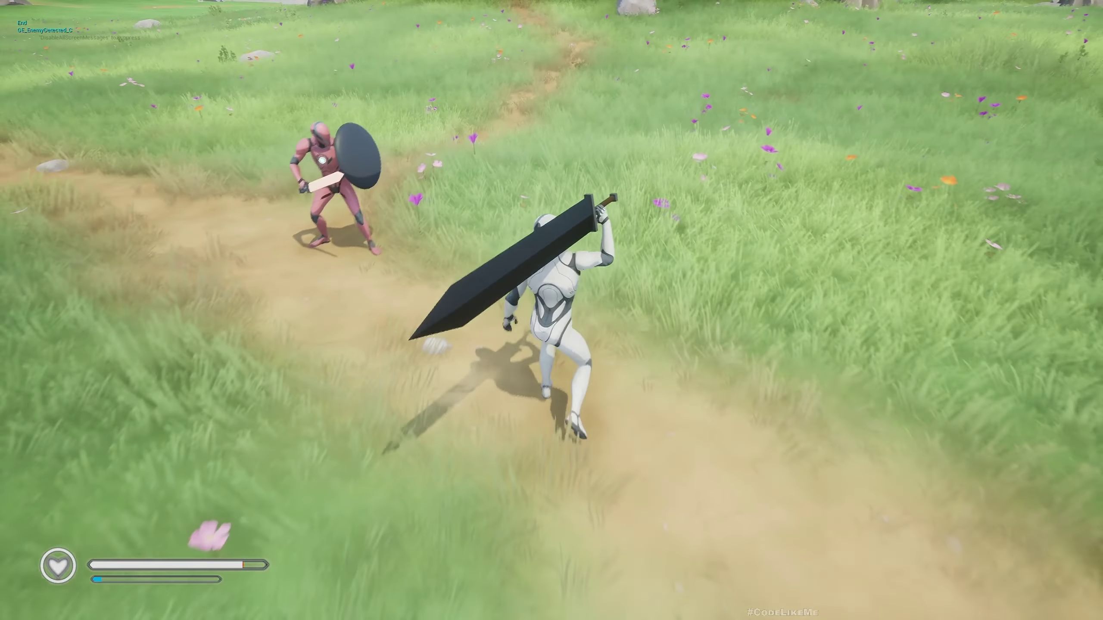
pyautogui.click(552, 310)
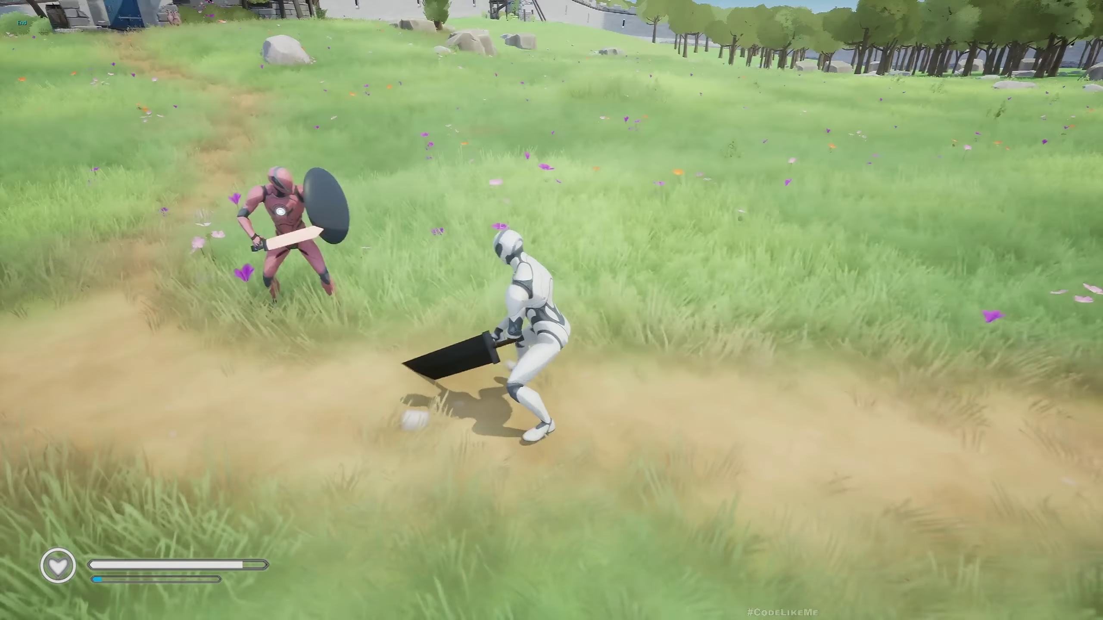
pyautogui.click(552, 311)
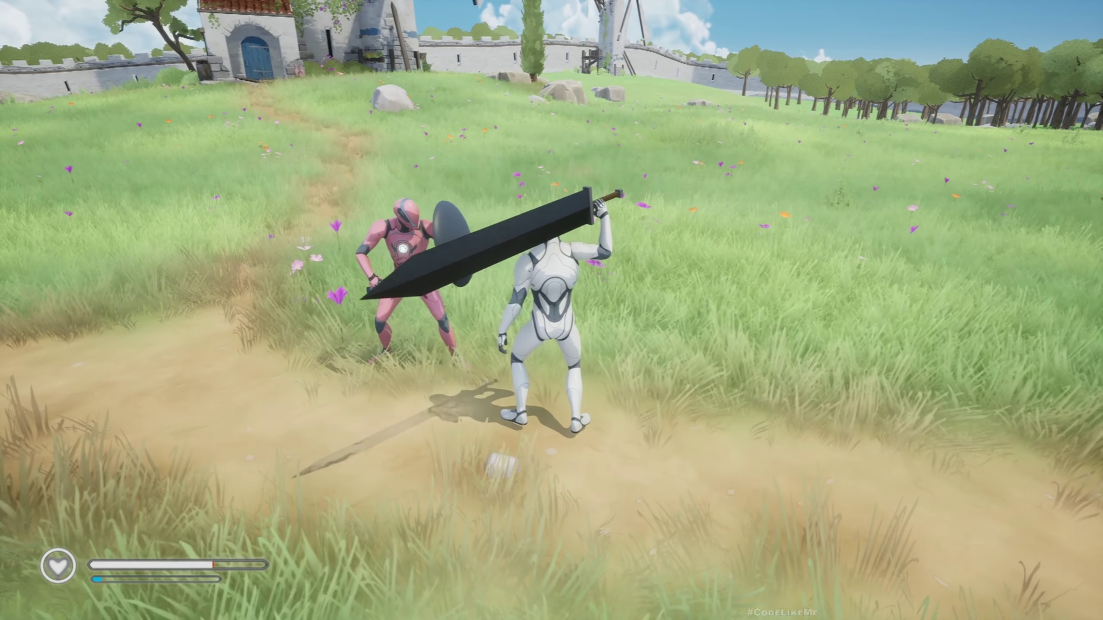
pyautogui.click(552, 310)
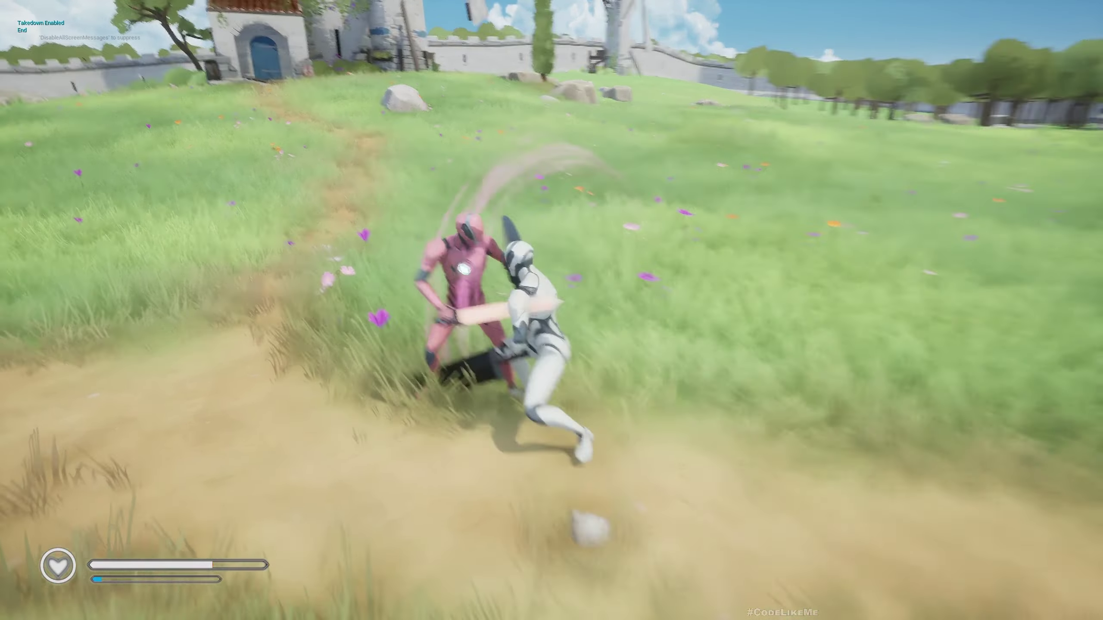
pyautogui.press('w')
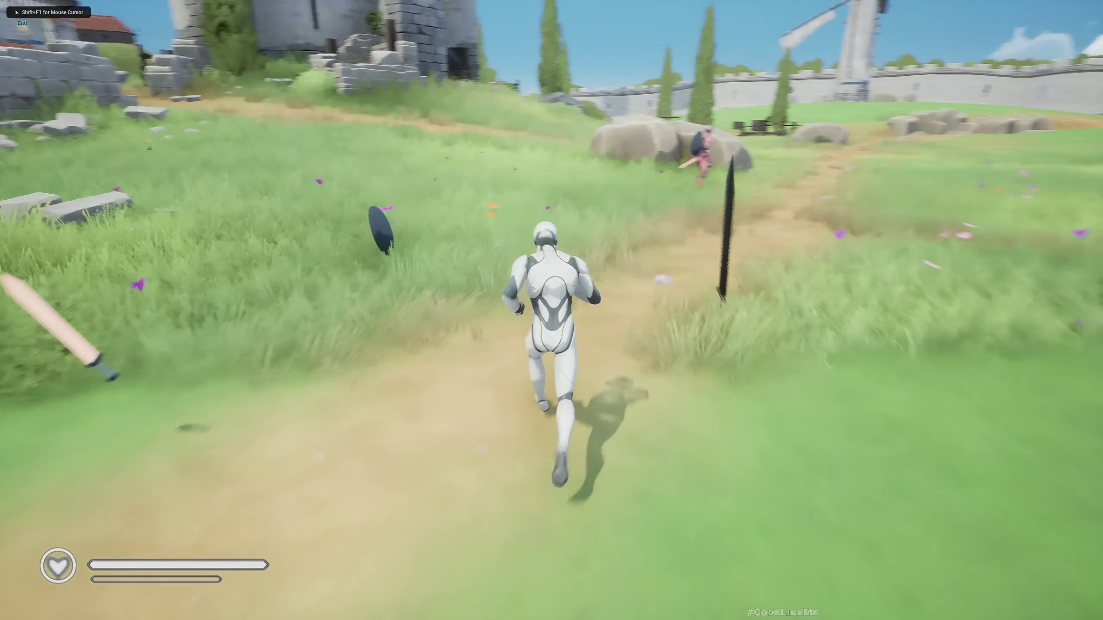
pyautogui.press('w')
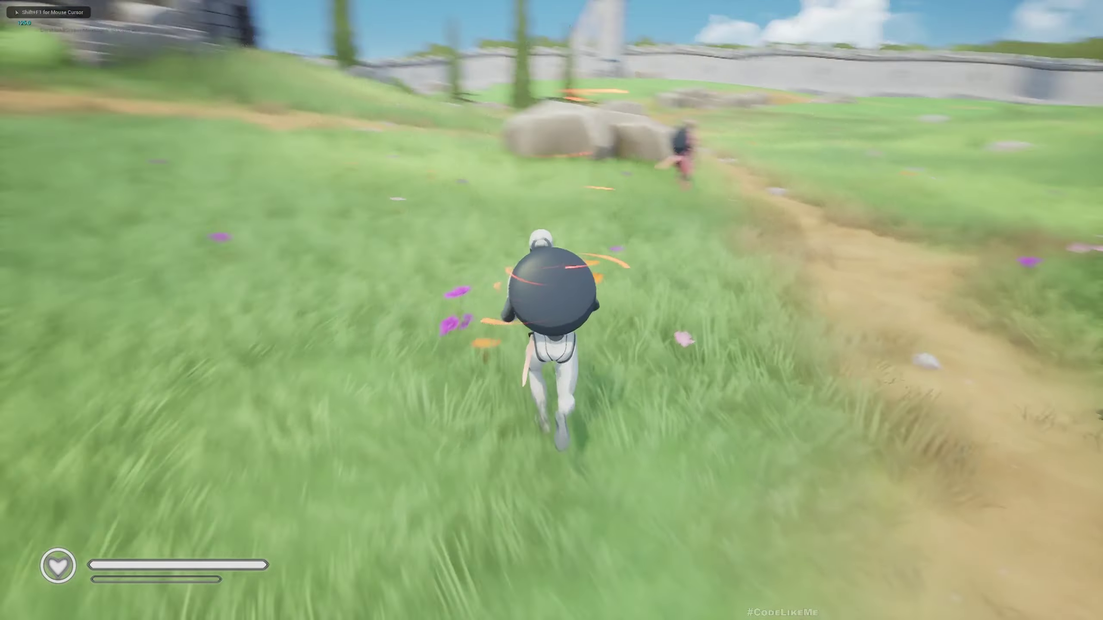
pyautogui.press('Escape')
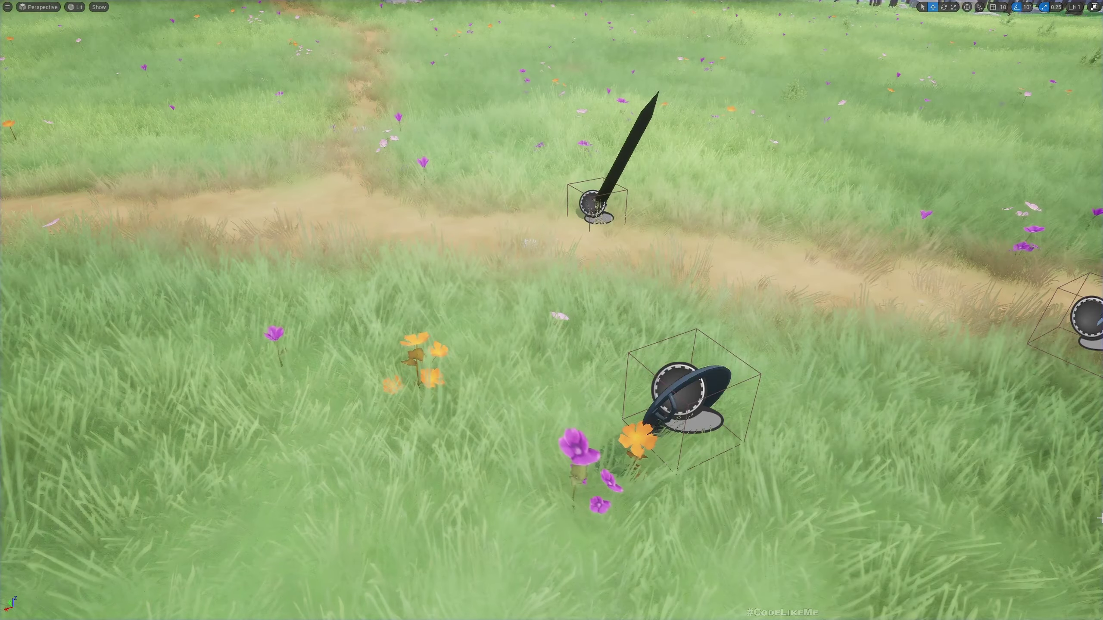
# Run a fresh play session with an overhead greatsword swing at the enemy and a camera turn.
pyautogui.hotkey('alt', 'p')
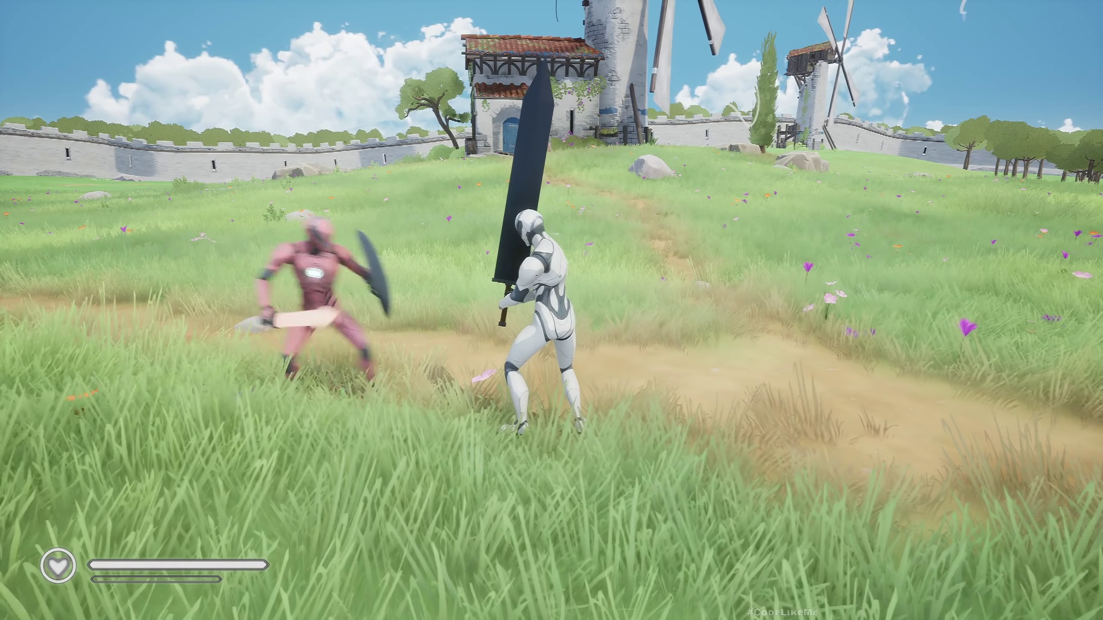
pyautogui.click(552, 310)
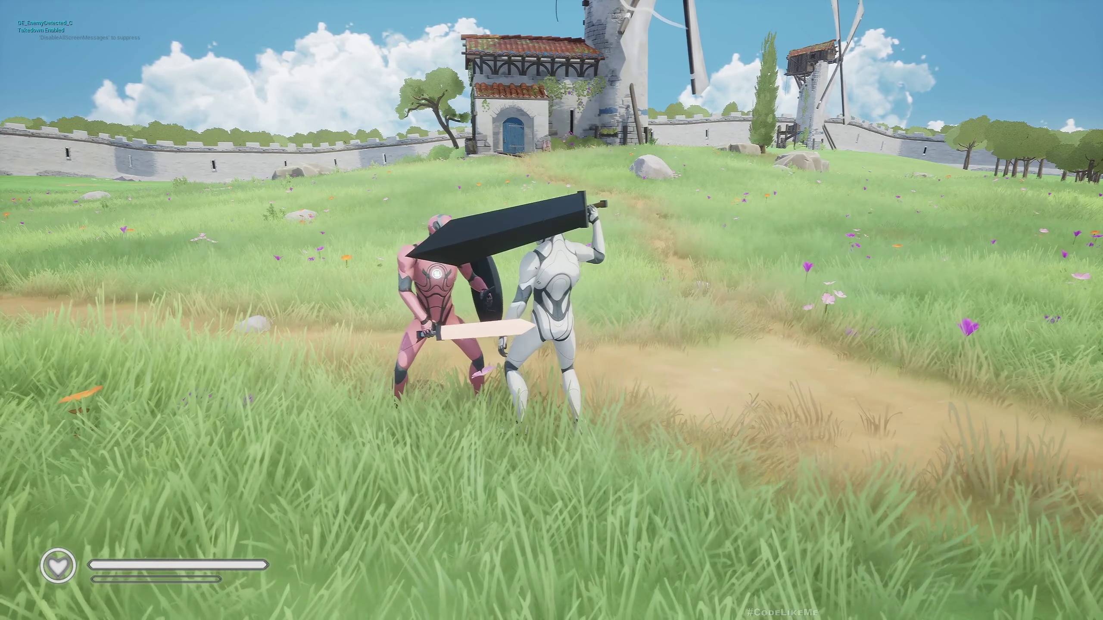
pyautogui.press('d')
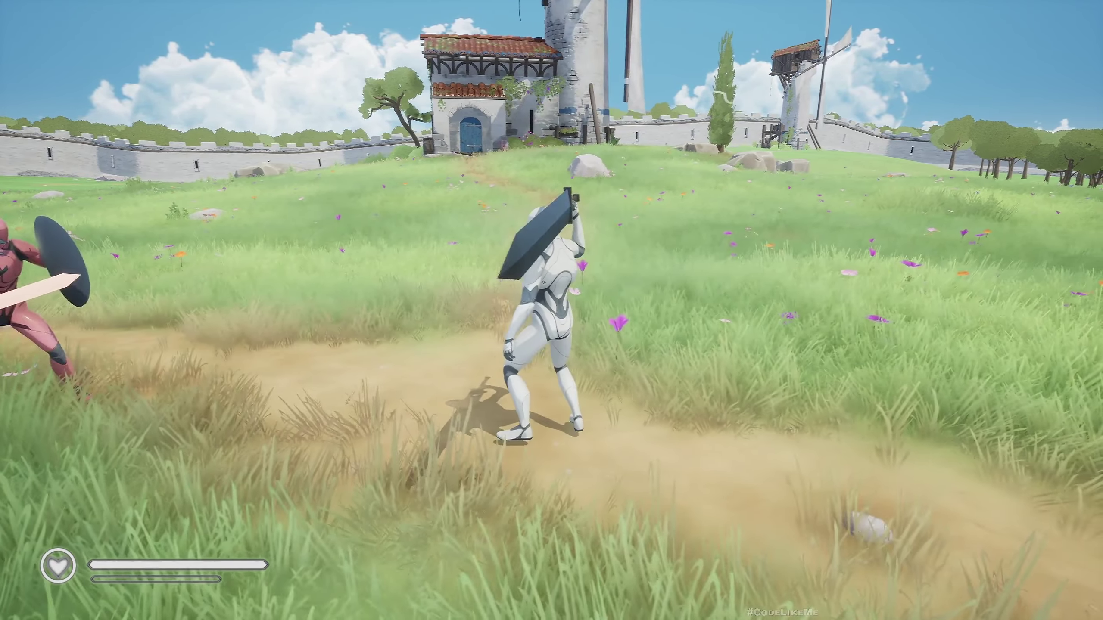
pyautogui.moveTo(552, 311)
pyautogui.mouseDown(button='right')
pyautogui.moveTo(552, 173)
pyautogui.moveTo(552, 345)
pyautogui.mouseUp(button='right')
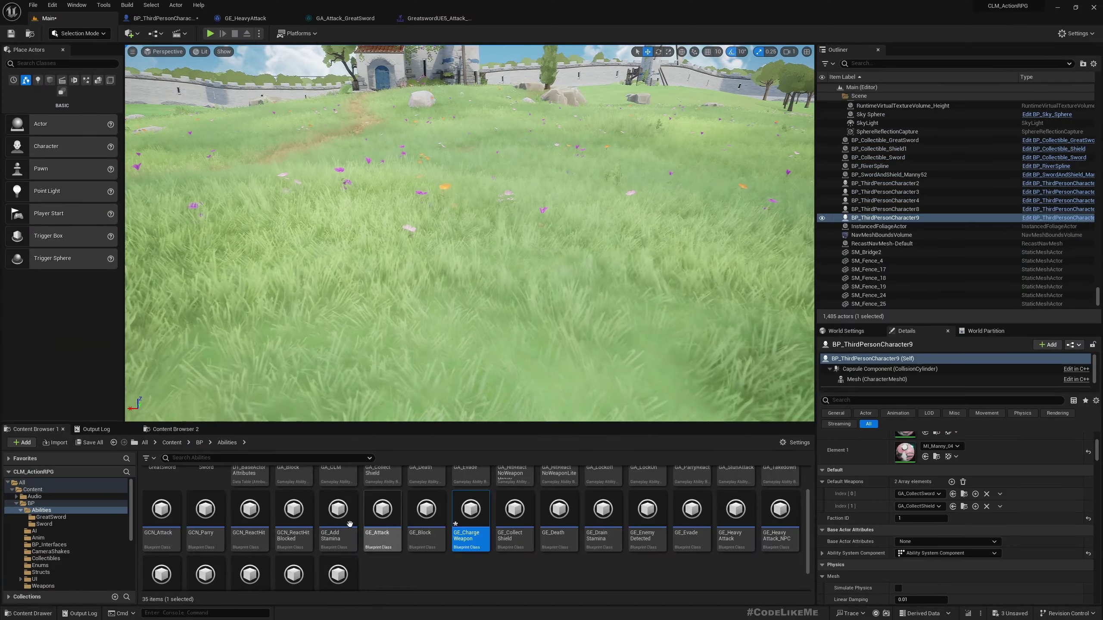
pyautogui.scroll(2, 470, 517)
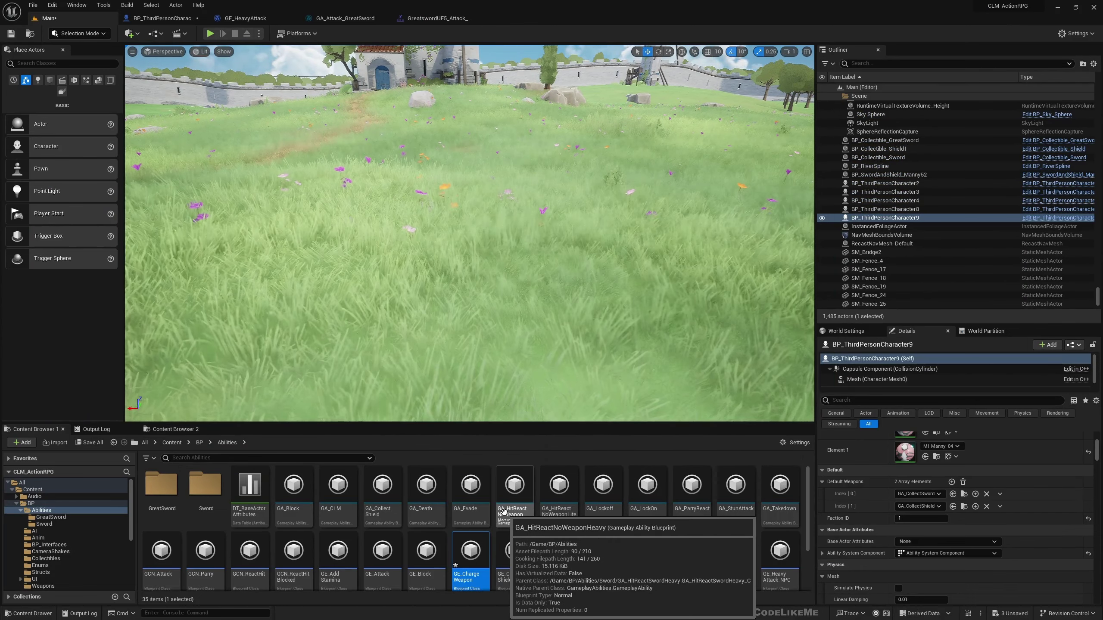
# Open the Sword folder under Abilities in the Content Browser.
pyautogui.doubleClick(206, 487)
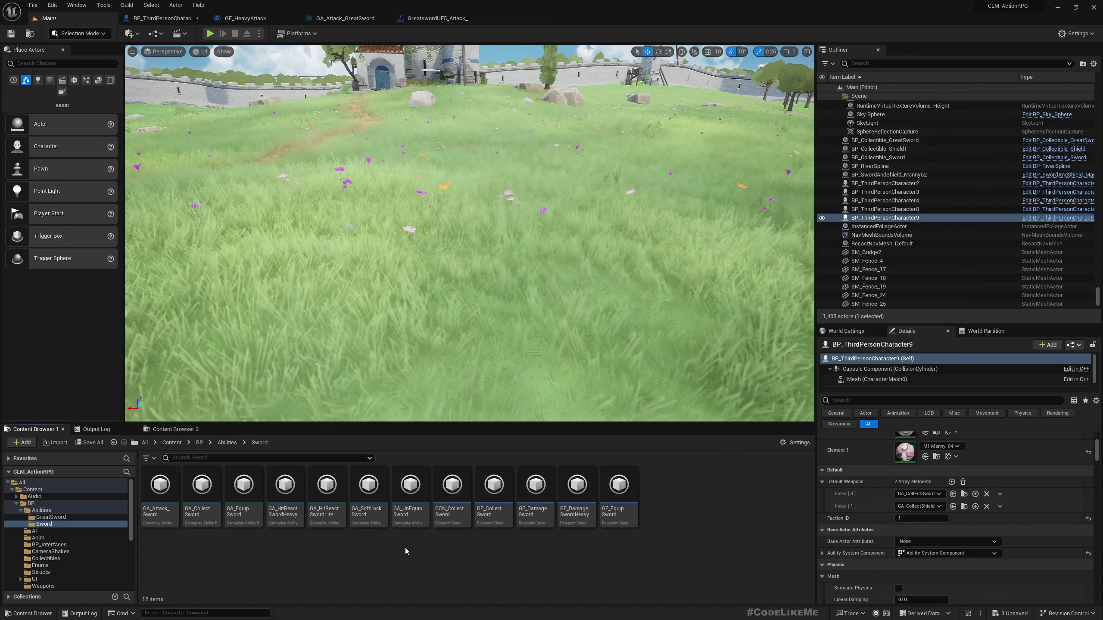
# Open GA_HitReactSwordLite and preview its blocked hit-reaction animation montage.
pyautogui.doubleClick(326, 487)
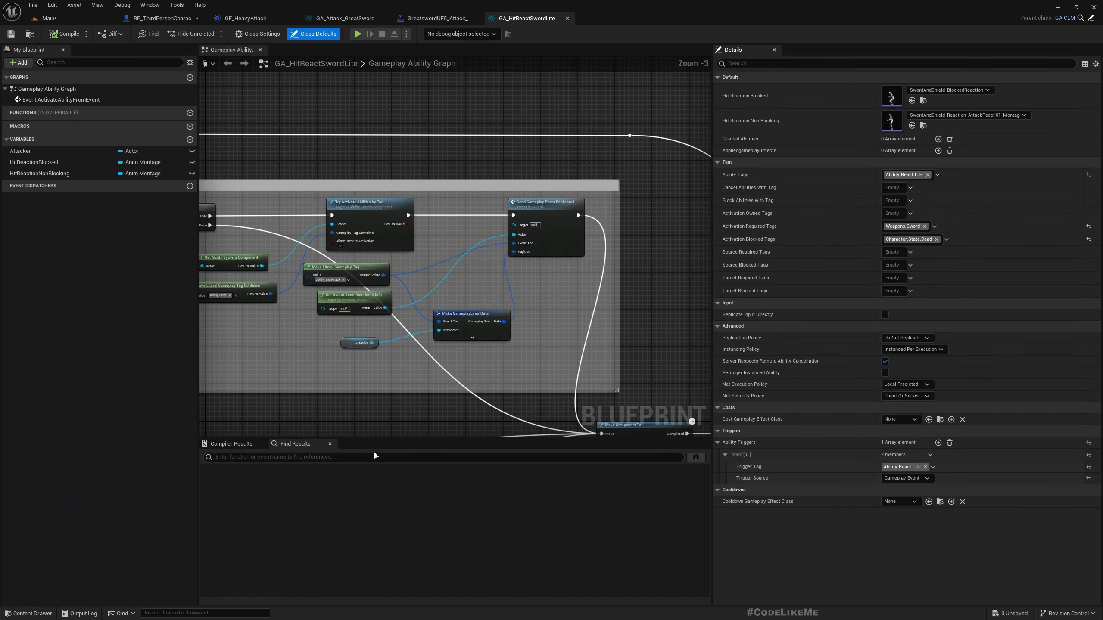
pyautogui.scroll(-3, 341, 345)
pyautogui.scroll(-3, 340, 345)
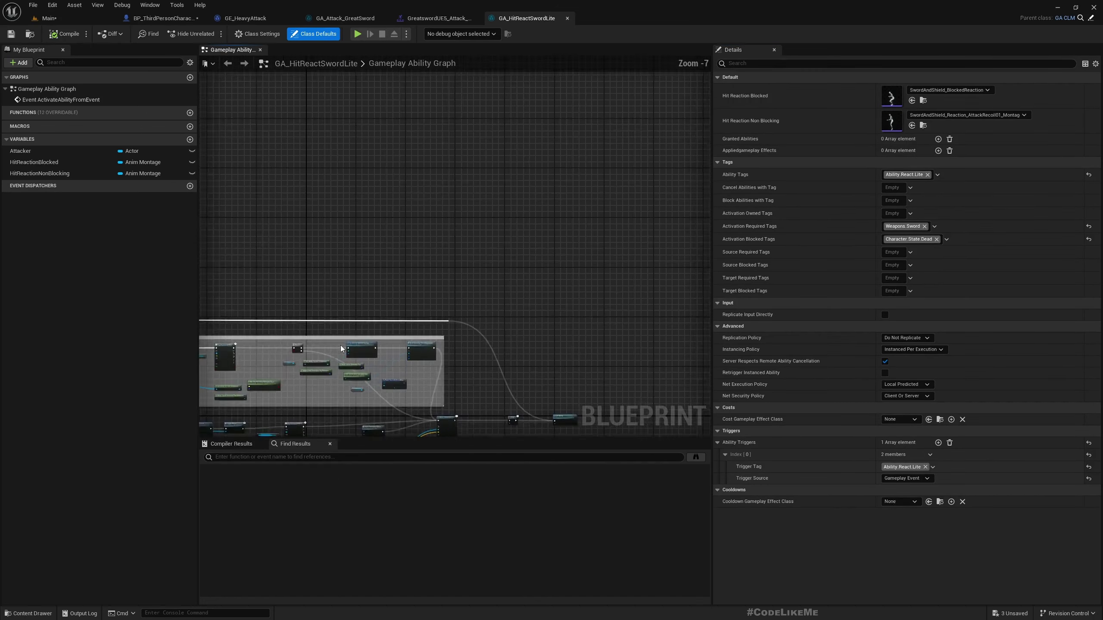
pyautogui.scroll(-2, 508, 302)
pyautogui.scroll(8, 508, 302)
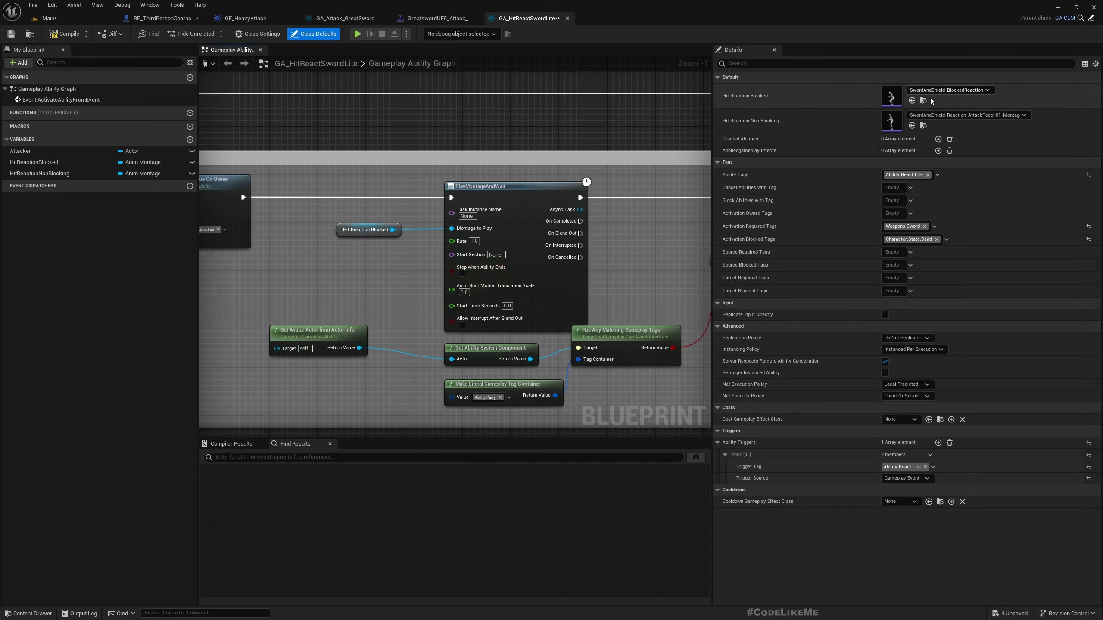
pyautogui.doubleClick(891, 95)
pyautogui.moveTo(416, 363)
pyautogui.mouseDown()
pyautogui.moveTo(771, 362)
pyautogui.moveTo(589, 366)
pyautogui.mouseUp()
pyautogui.press('space')
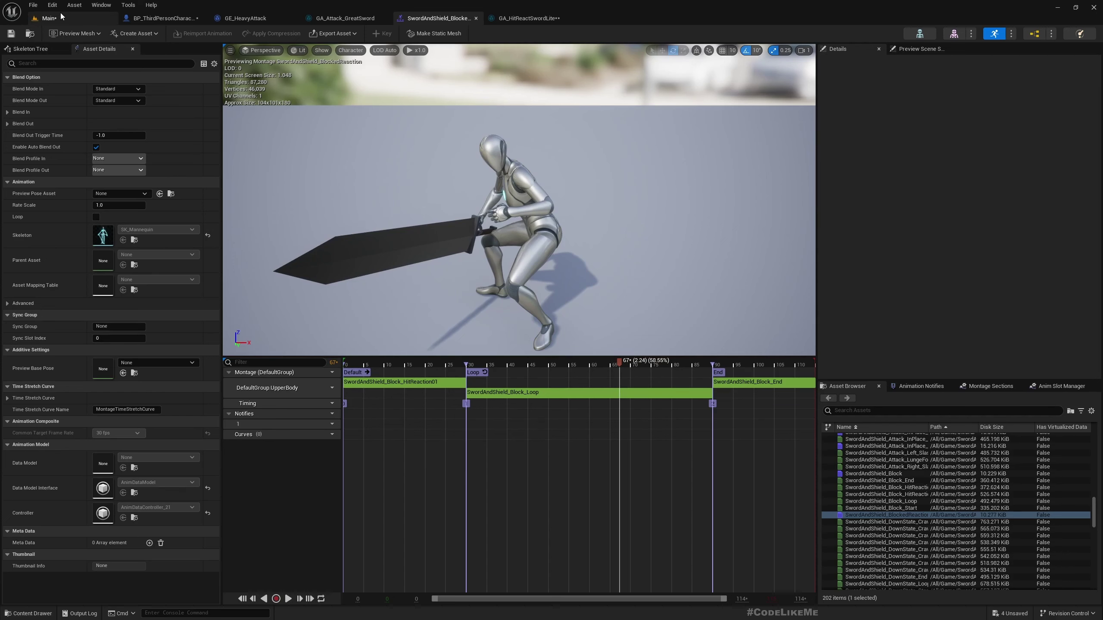
# Review the light hit-reaction ability graph through to its Delay and End Ability nodes, with a quick play check.
pyautogui.click(528, 19)
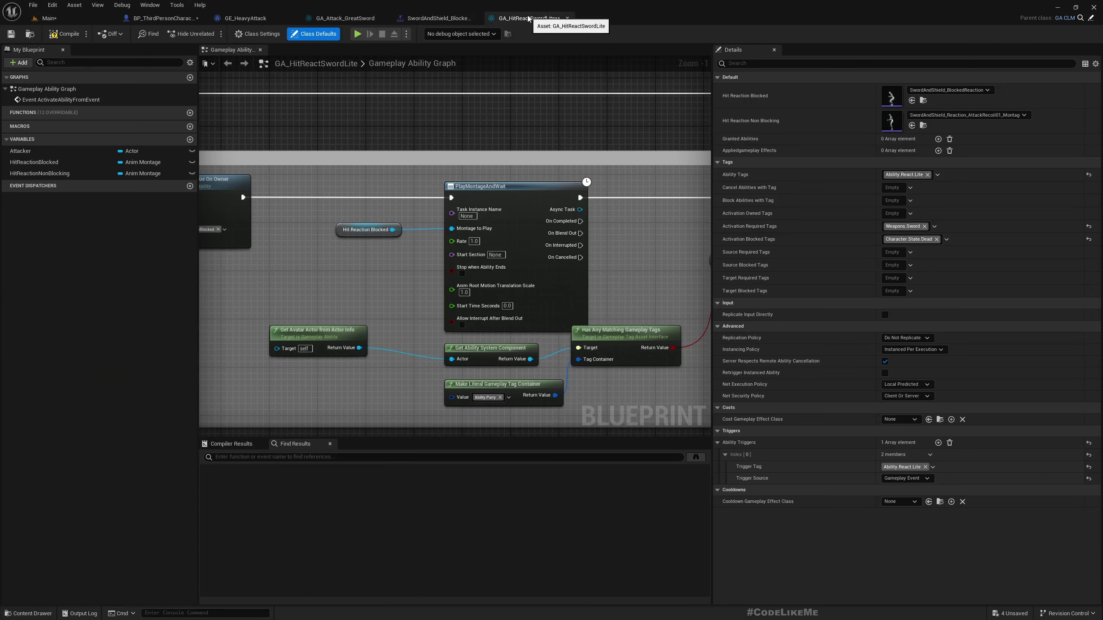
pyautogui.scroll(2, 496, 268)
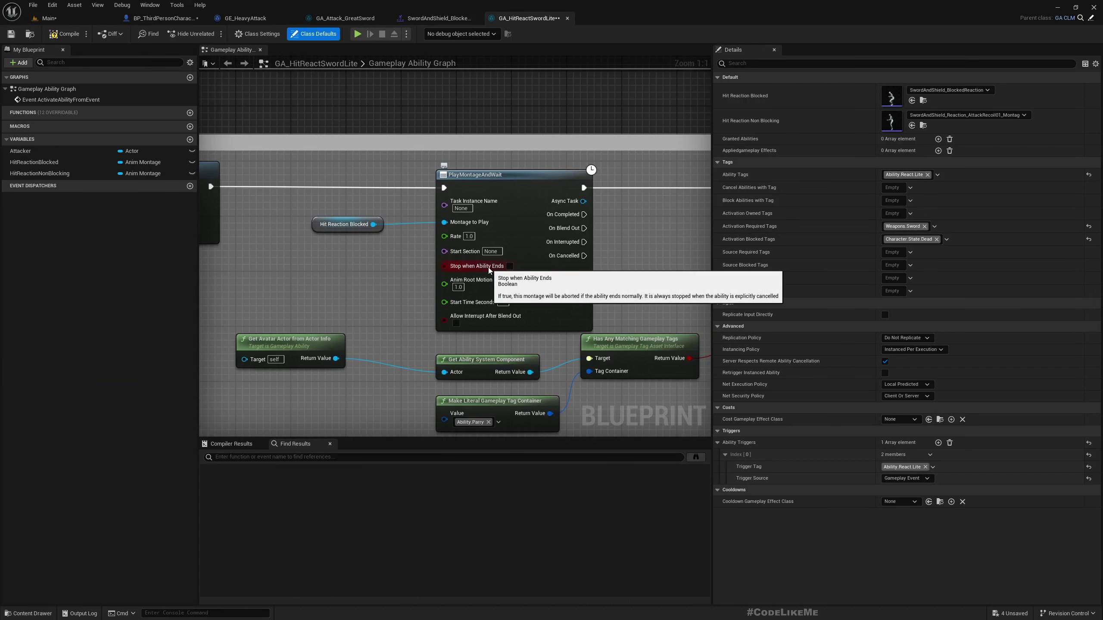
pyautogui.scroll(-2, 487, 268)
pyautogui.click(64, 20)
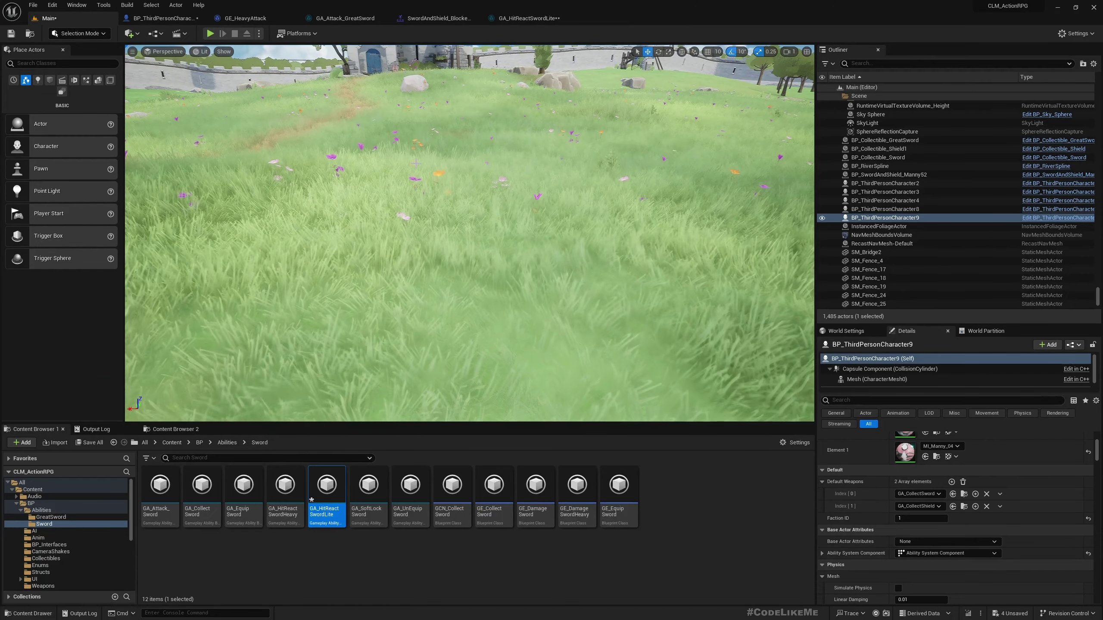
pyautogui.hotkey('alt', 'p')
pyautogui.press('Escape')
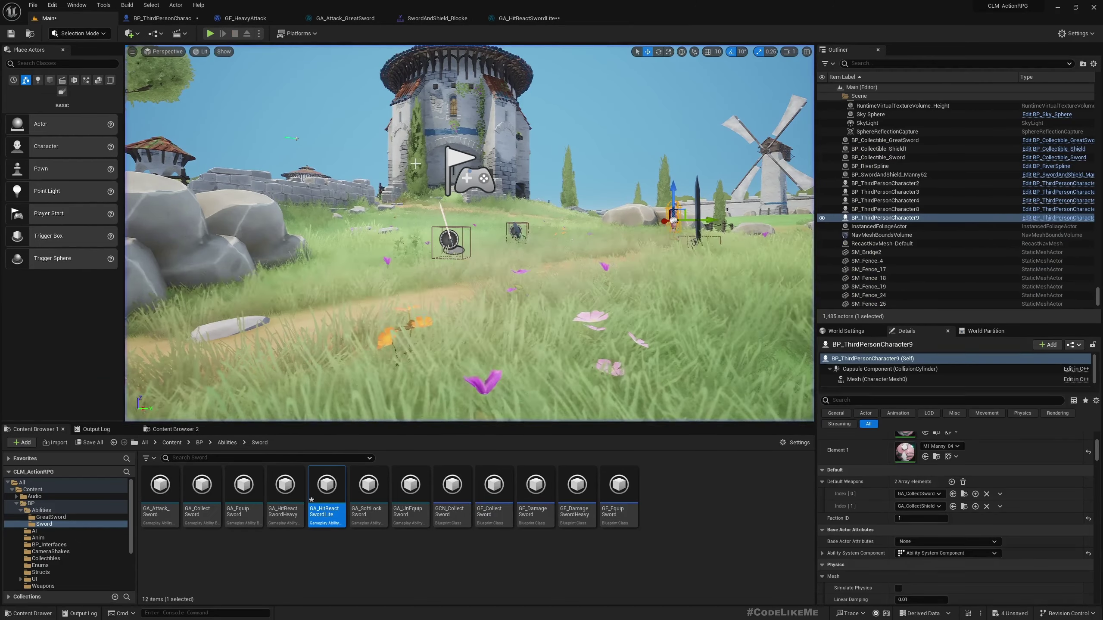
pyautogui.click(345, 18)
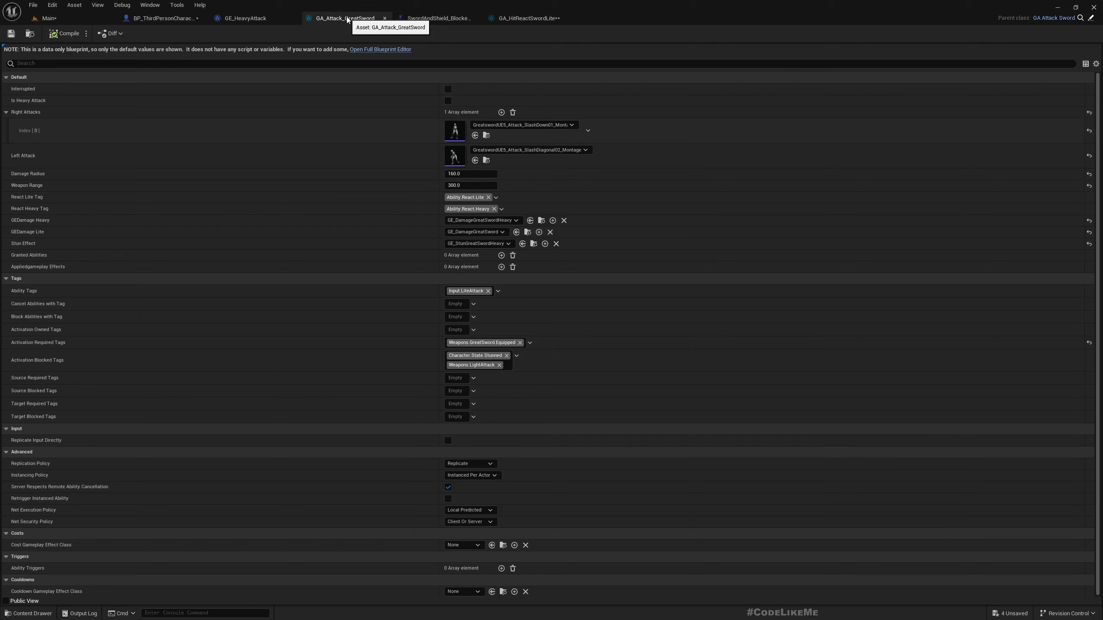
pyautogui.click(438, 18)
pyautogui.click(529, 18)
pyautogui.scroll(2, 275, 204)
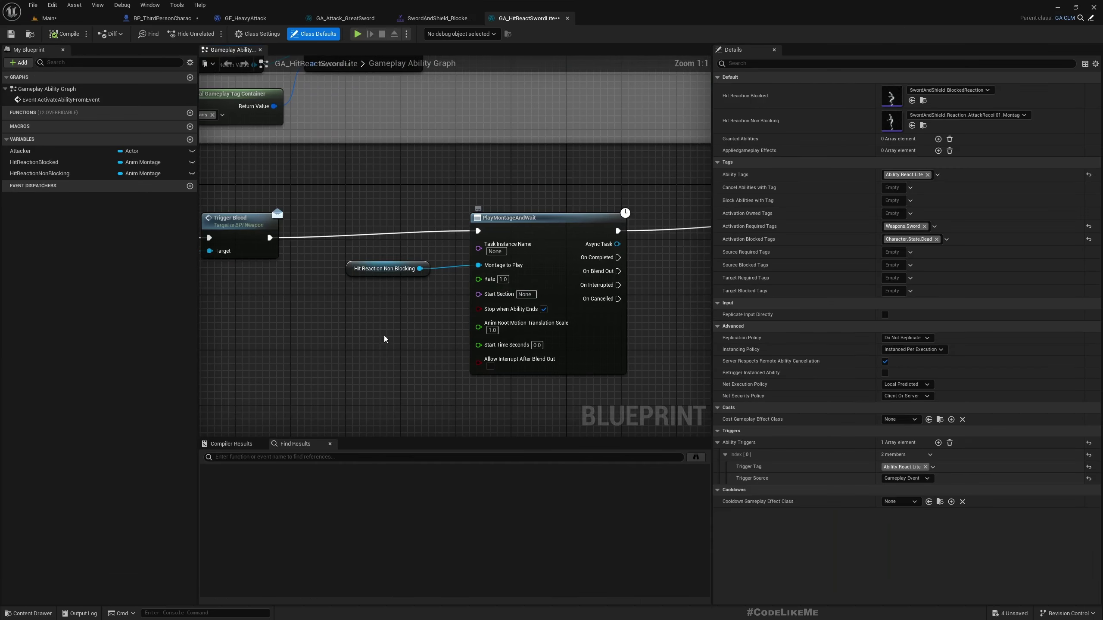
pyautogui.scroll(2, 276, 204)
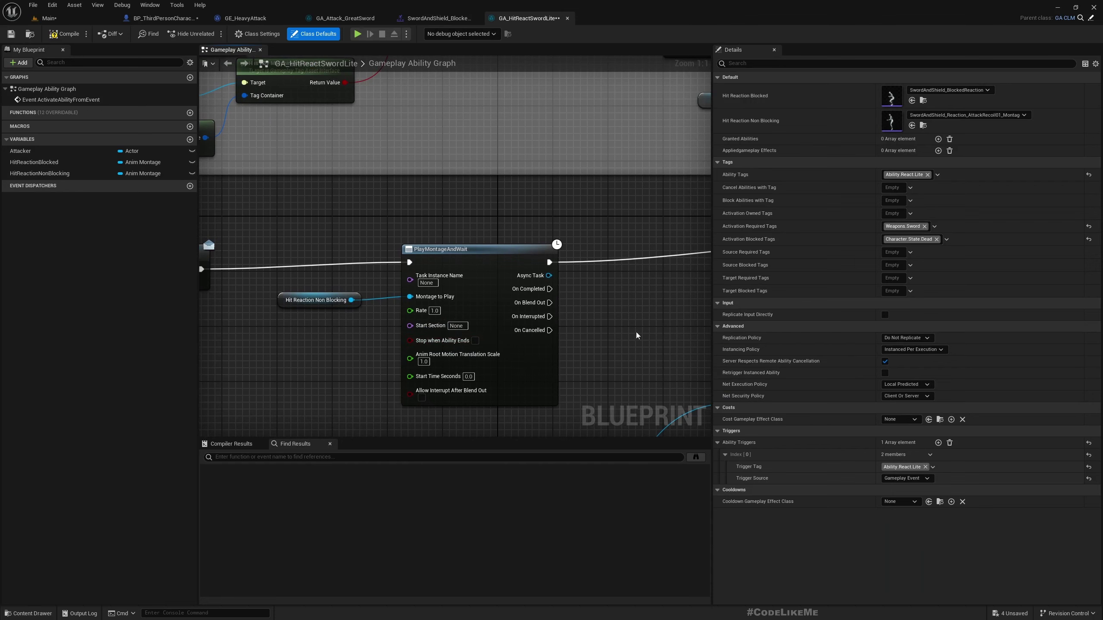
pyautogui.scroll(-5, 397, 376)
pyautogui.scroll(6, 336, 370)
pyautogui.moveTo(469, 378); pyautogui.dragTo(334, 337, button='right')
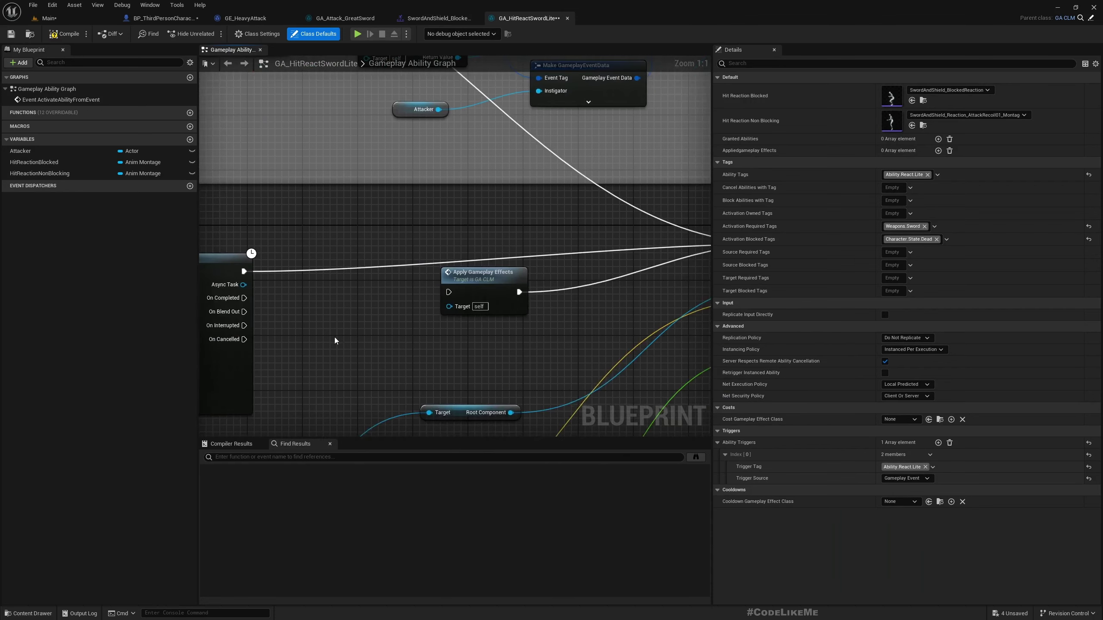
pyautogui.scroll(-4, 335, 337)
pyautogui.moveTo(431, 259); pyautogui.dragTo(555, 317, button='right')
pyautogui.scroll(3, 349, 307)
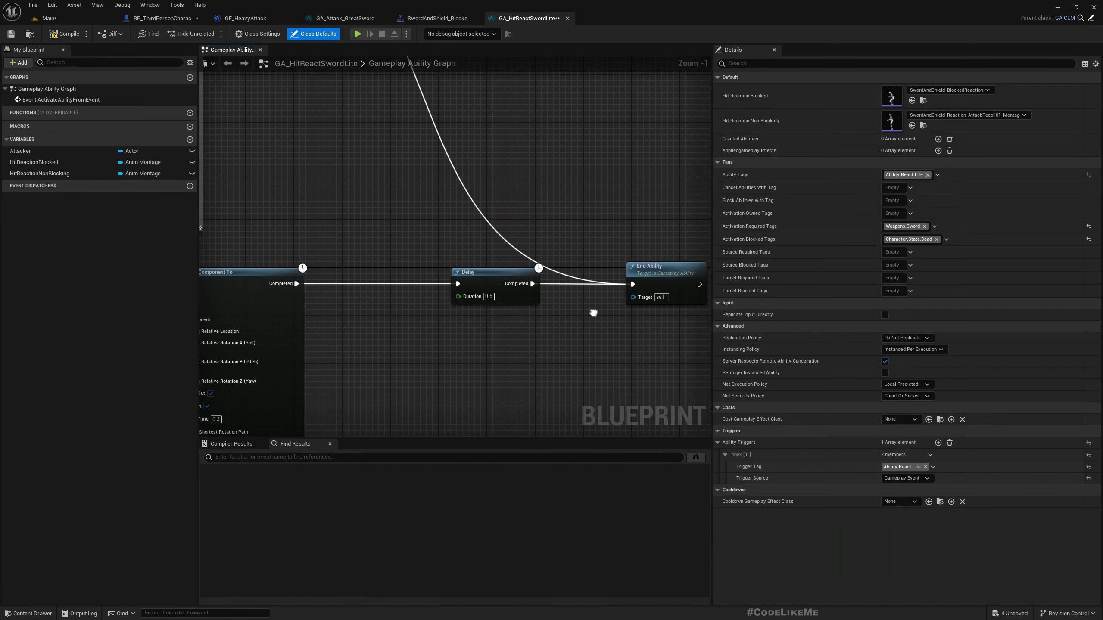
# Compile the light hit-reaction ability and start a play-in-editor session from the level.
pyautogui.moveTo(529, 278); pyautogui.dragTo(480, 343, button='right')
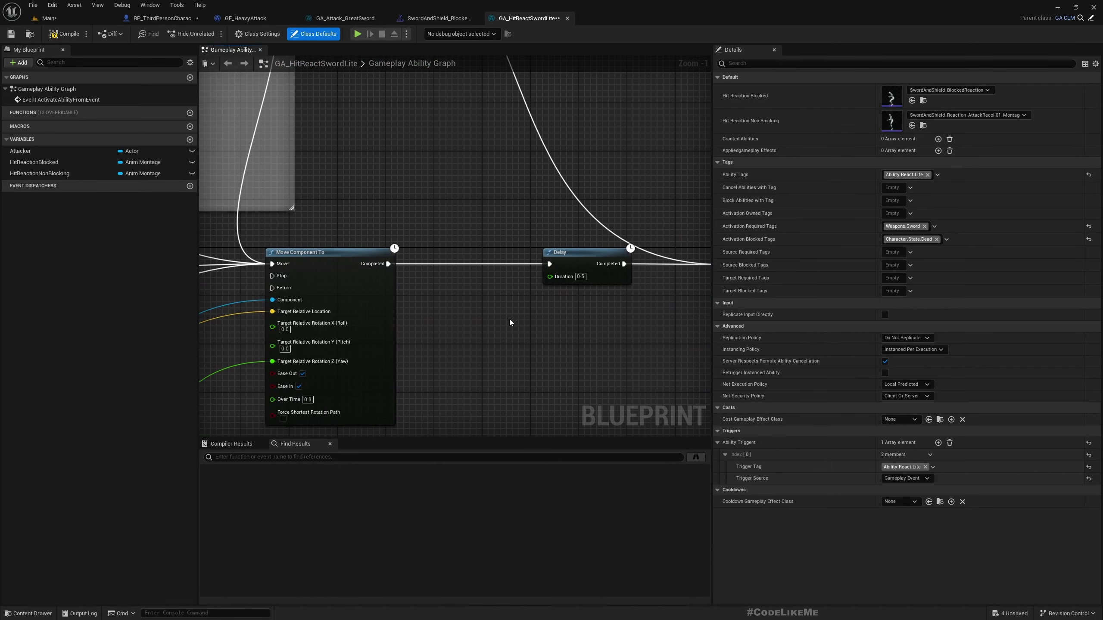
pyautogui.click(53, 34)
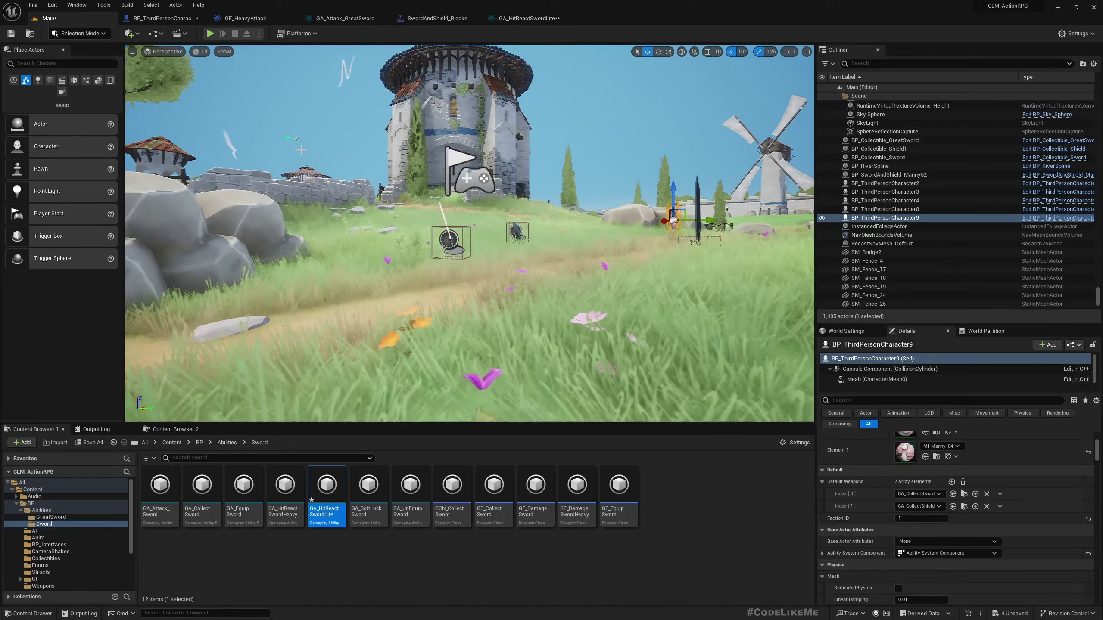
pyautogui.press('F11')
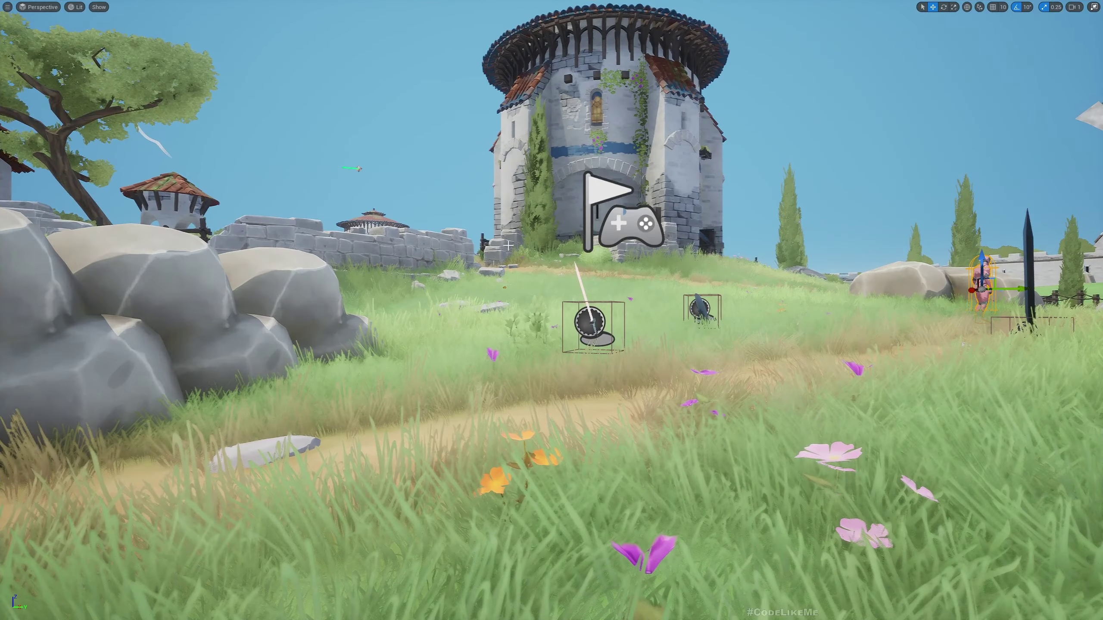
pyautogui.hotkey('alt', 'p')
# Pick up sword and shield, block the pink enemy's attacks with right mouse, then restart the session.
pyautogui.press('w')
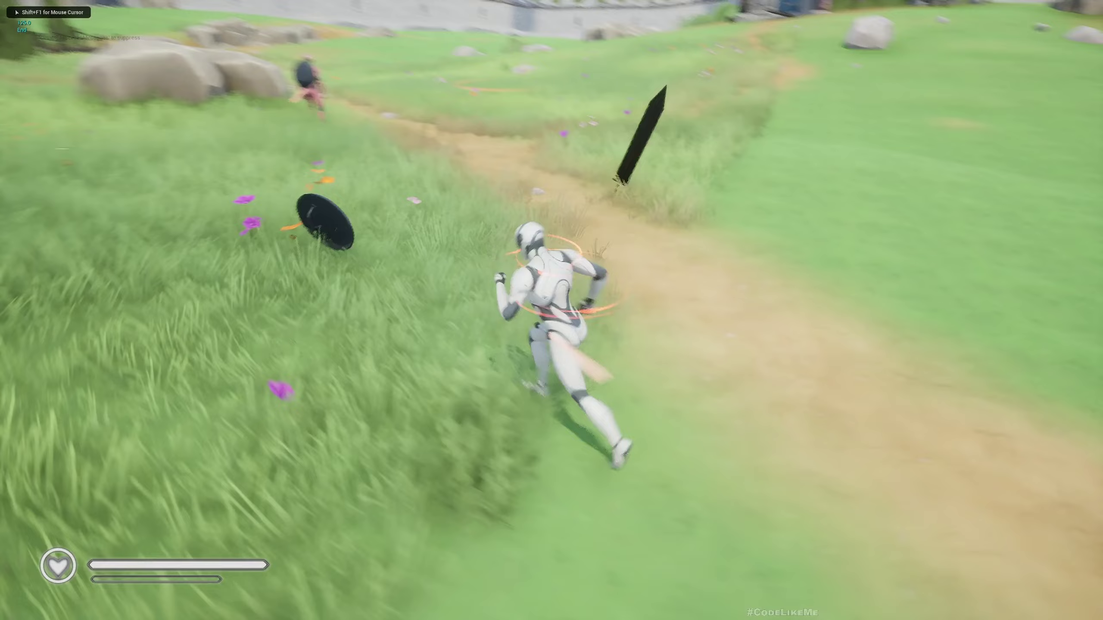
pyautogui.press('w')
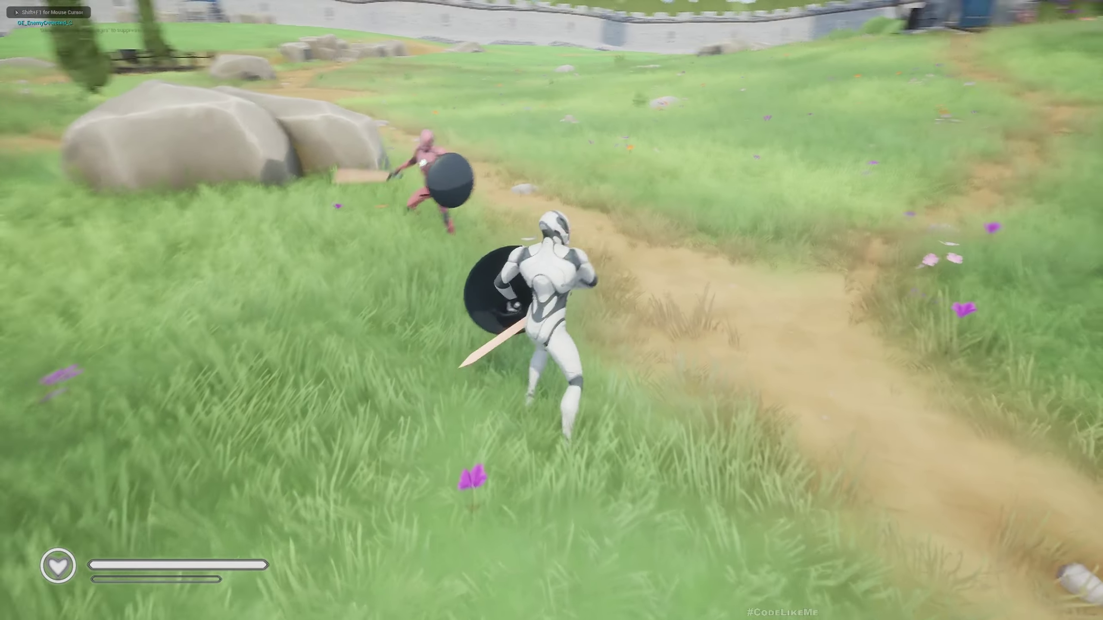
pyautogui.press('a')
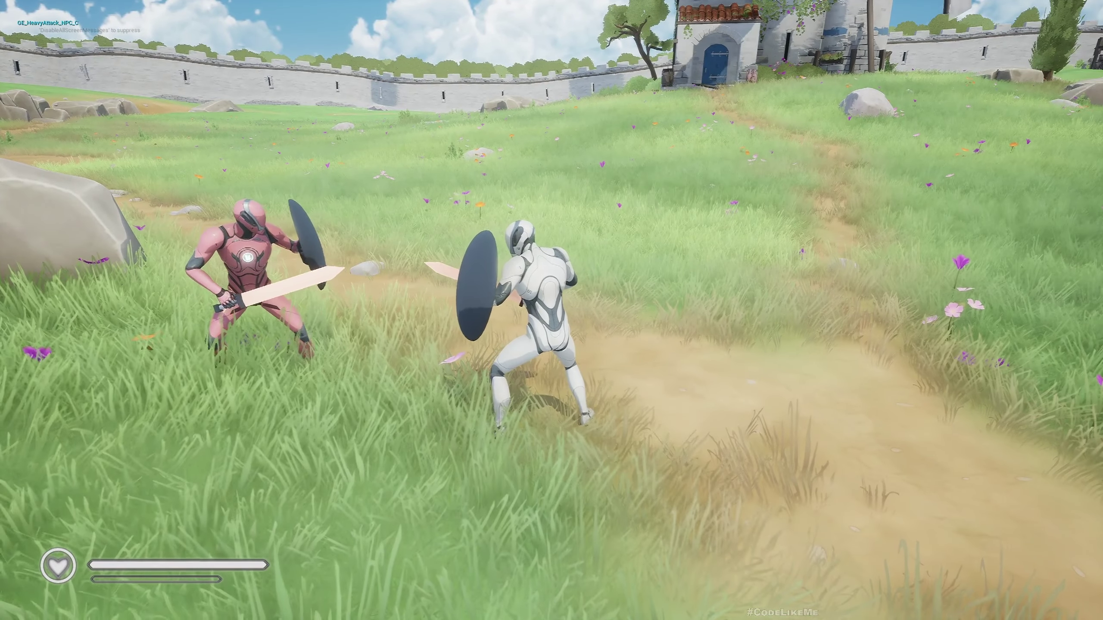
pyautogui.rightClick(552, 310)
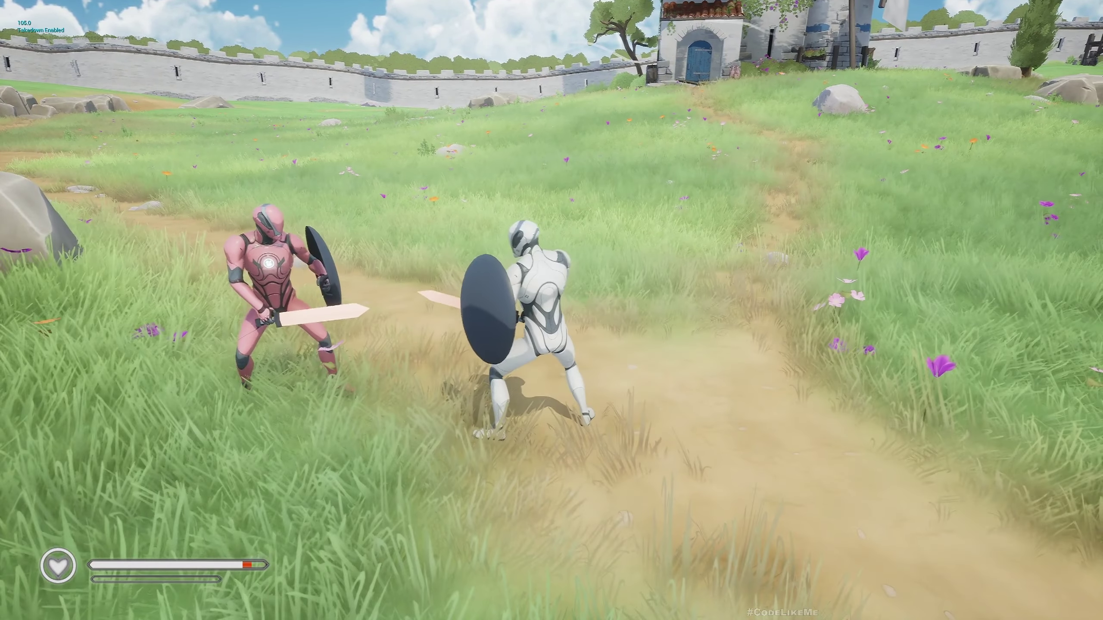
pyautogui.press('w')
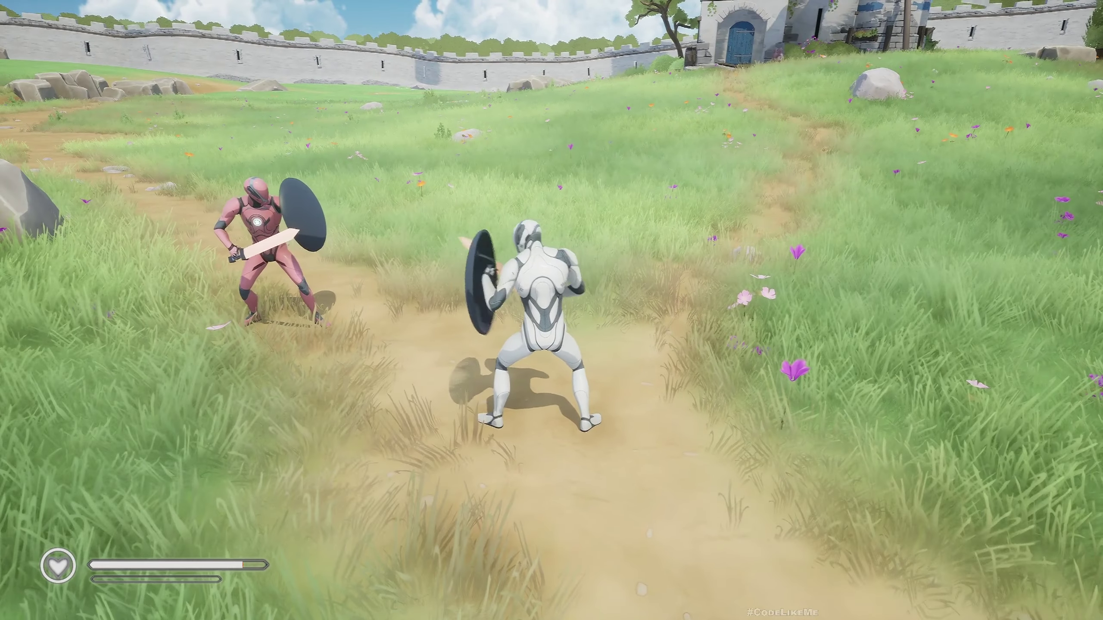
pyautogui.press('w')
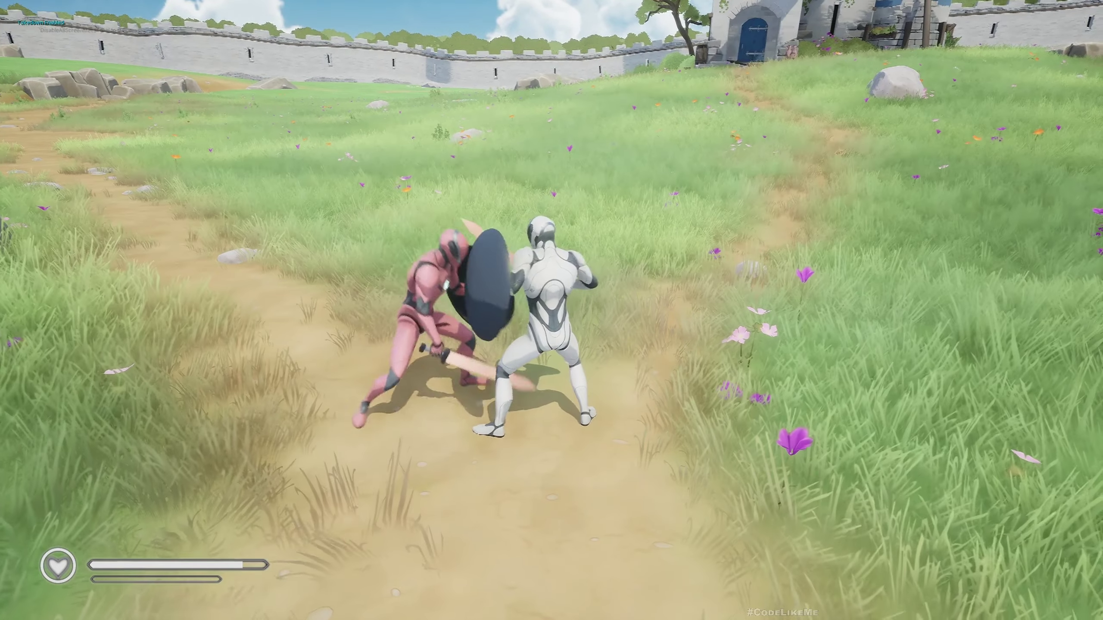
pyautogui.moveTo(551, 345); pyautogui.dragTo(551, 259)
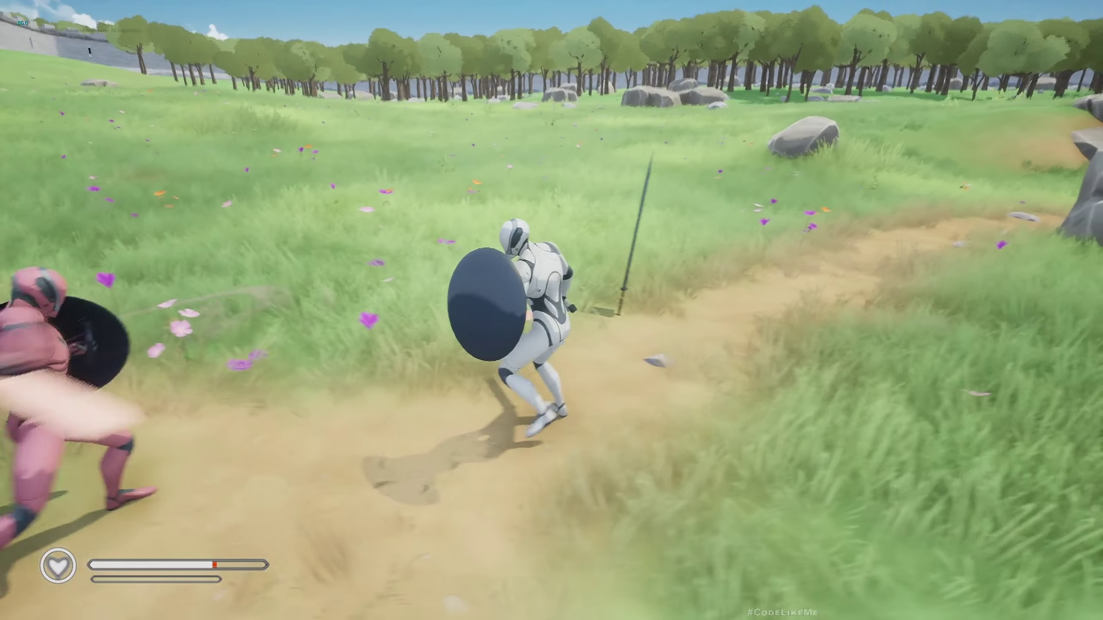
pyautogui.press('Escape')
pyautogui.hotkey('alt', 'p')
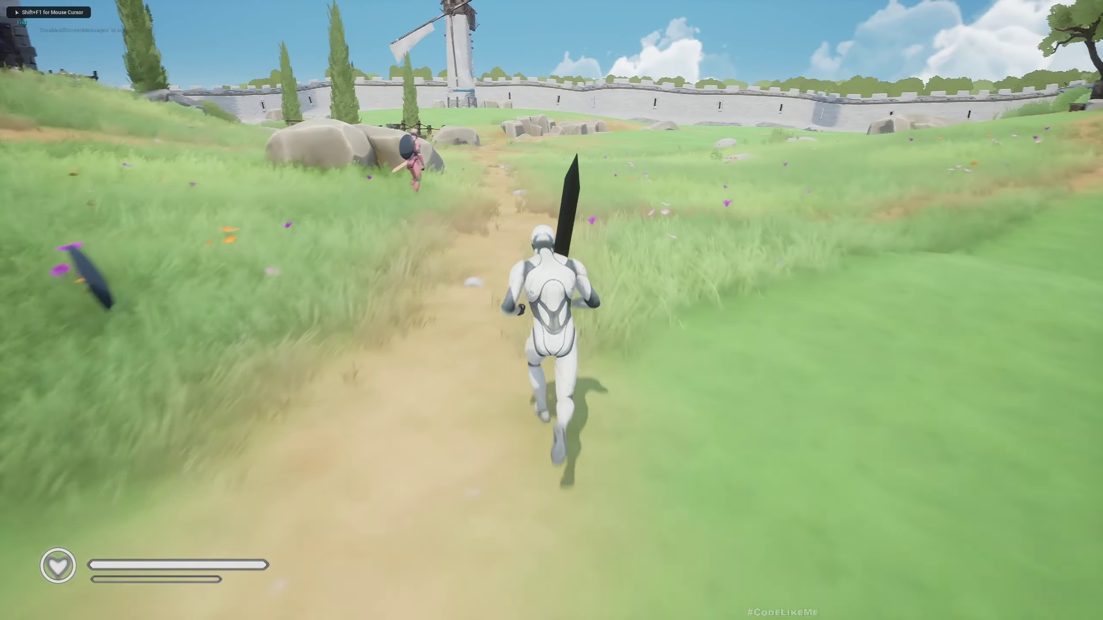
# Draw the great sword, strike the shielded enemy several times, then stop playing.
pyautogui.press('w')
pyautogui.click(552, 310)
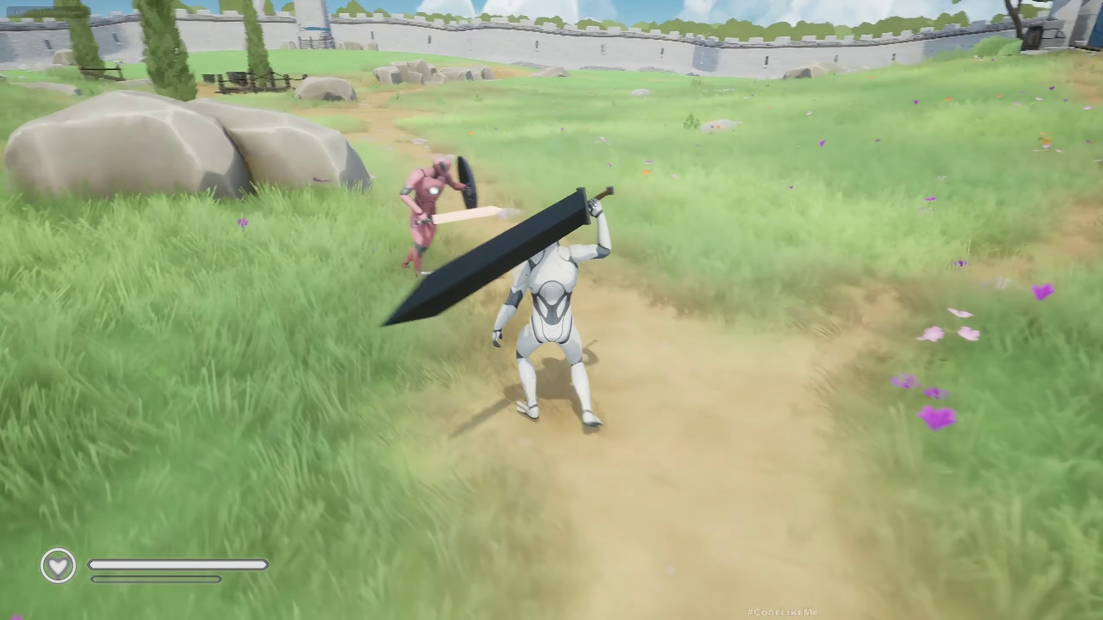
pyautogui.moveTo(552, 310)
pyautogui.mouseDown()
pyautogui.moveTo(552, 172)
pyautogui.moveTo(551, 345)
pyautogui.mouseUp()
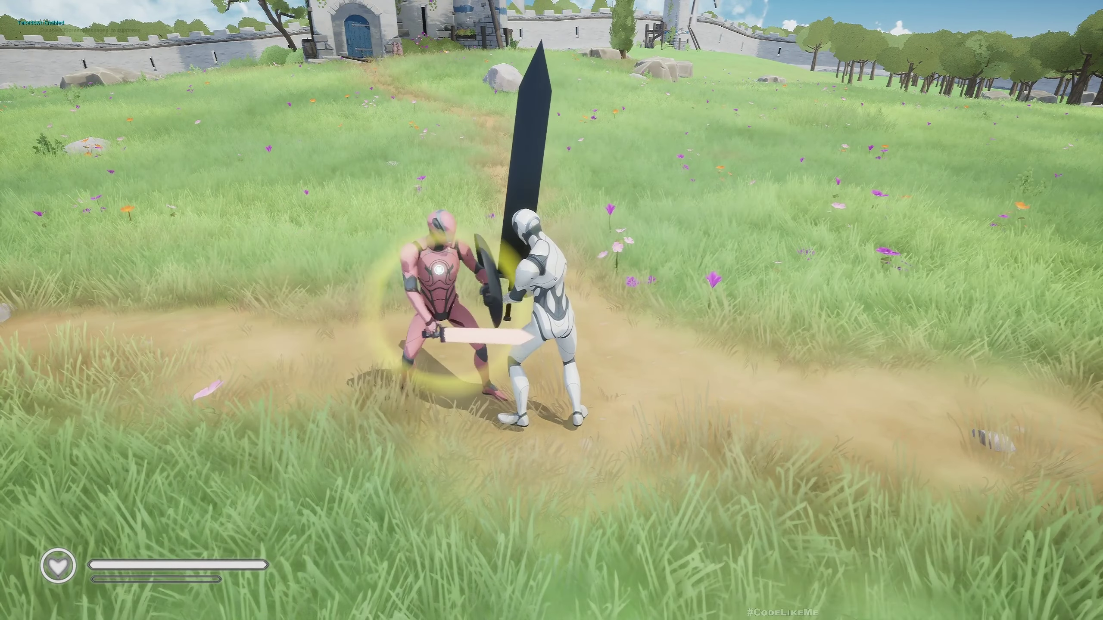
pyautogui.click(552, 310)
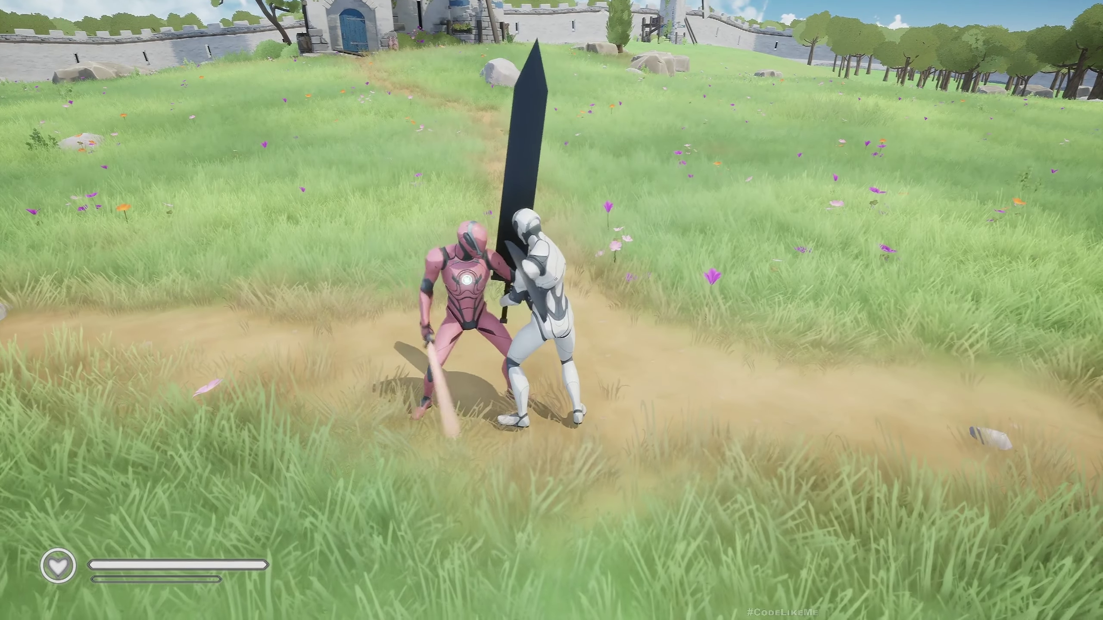
pyautogui.click(551, 310)
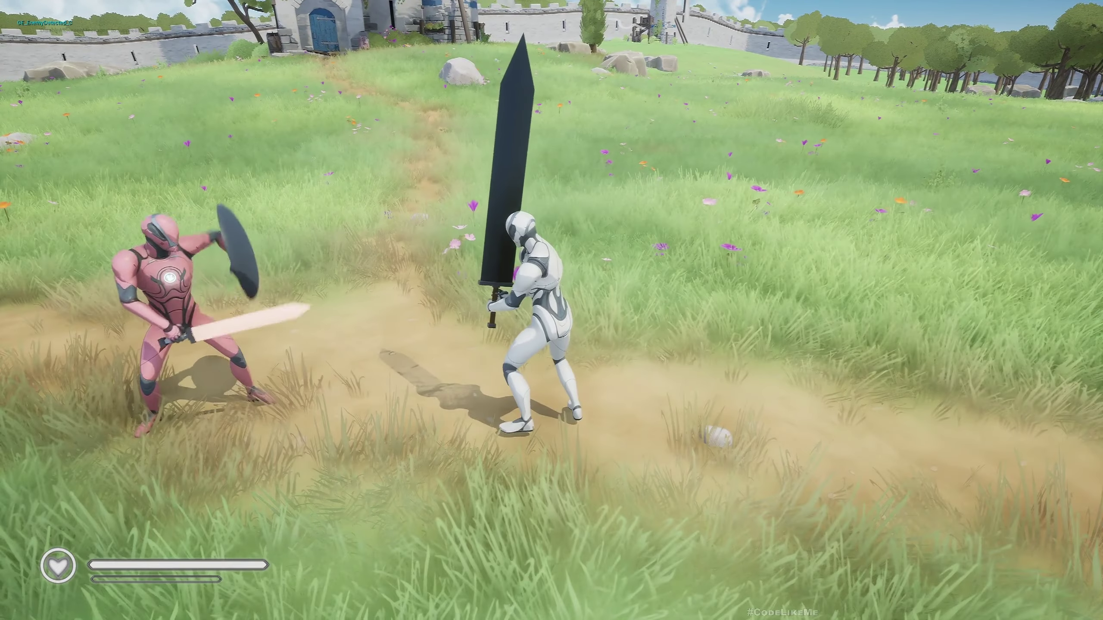
pyautogui.moveTo(551, 311); pyautogui.dragTo(603, 259)
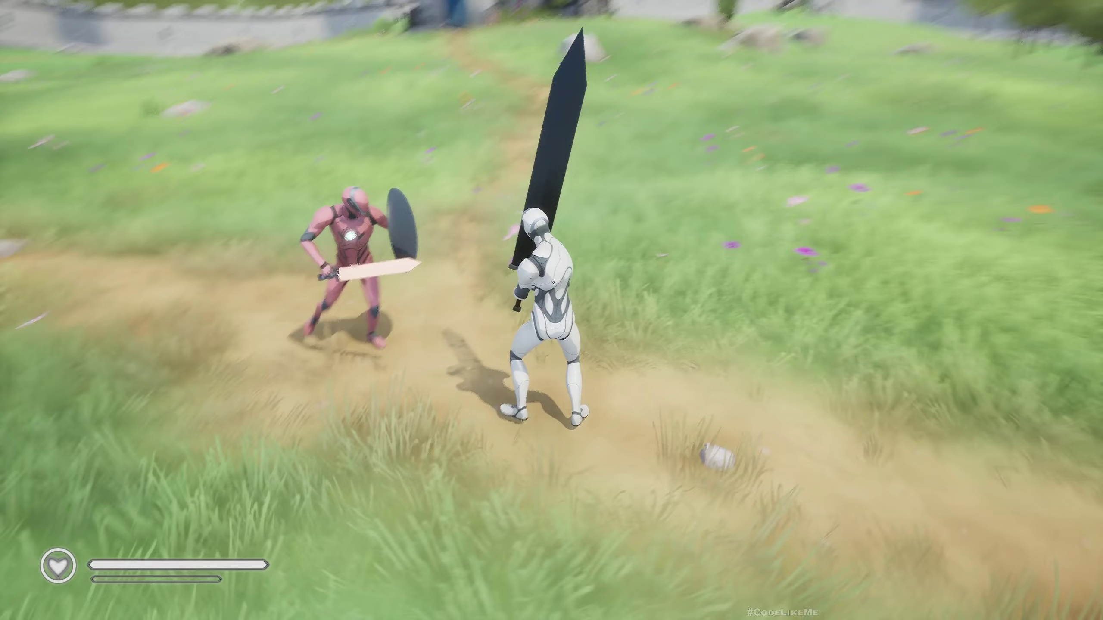
pyautogui.moveTo(552, 311); pyautogui.dragTo(552, 258)
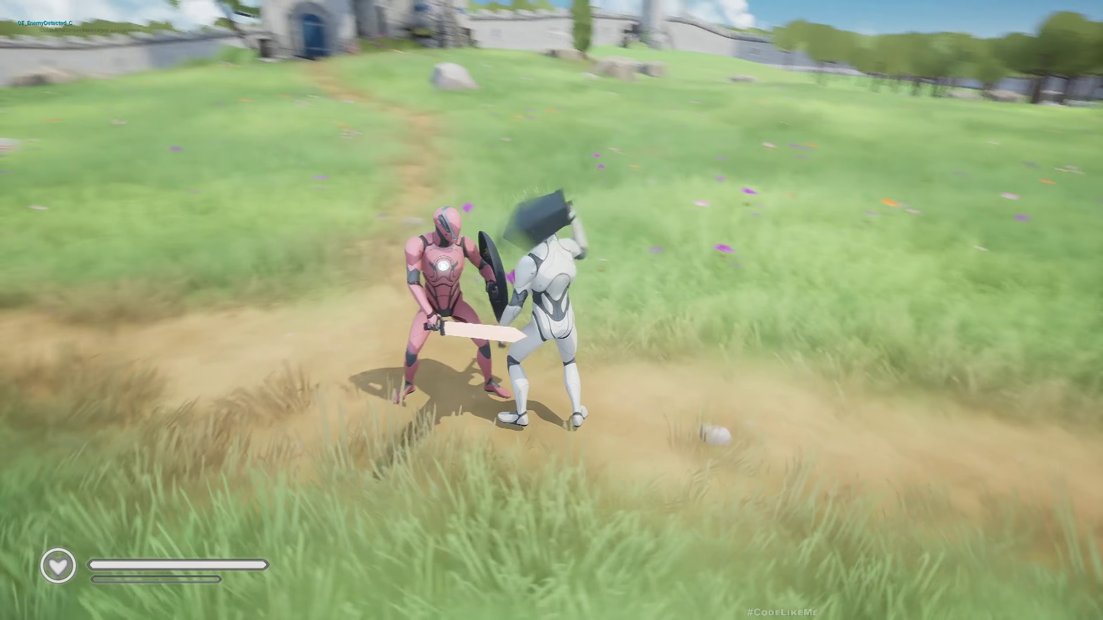
pyautogui.press('F11')
pyautogui.press('Escape')
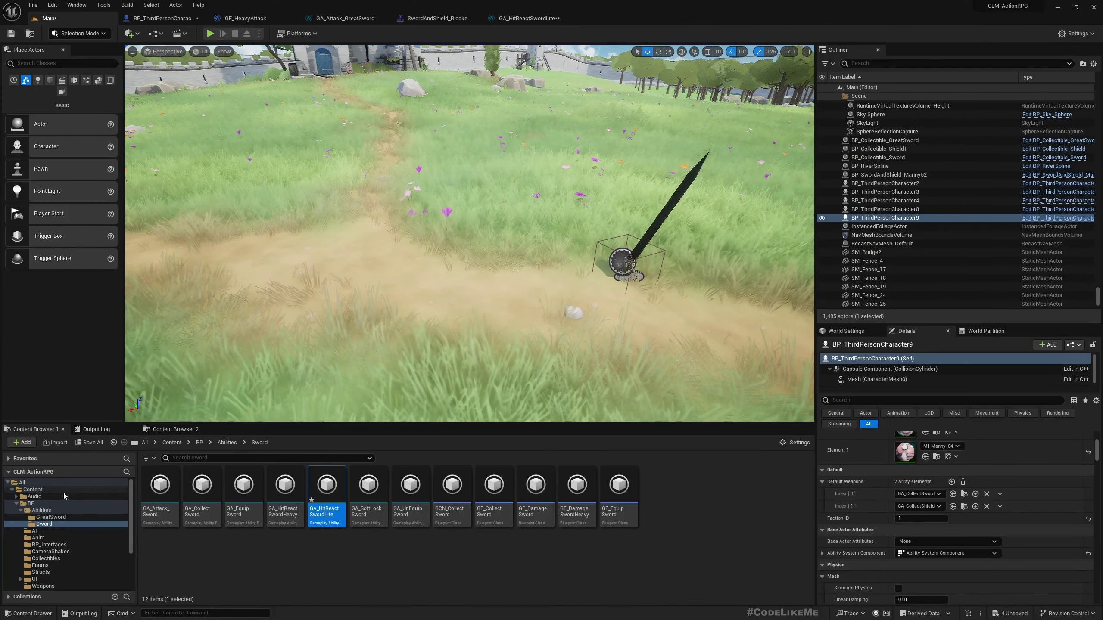
# Open the heavy great sword hit reaction ability from the GreatSword abilities folder.
pyautogui.click(50, 517)
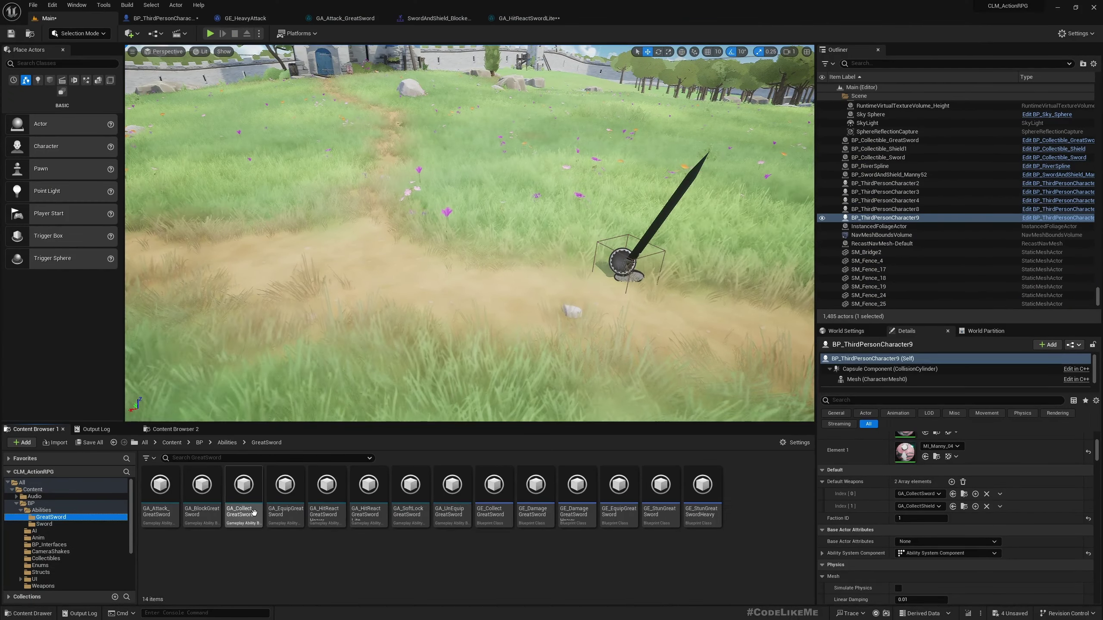
pyautogui.click(202, 500)
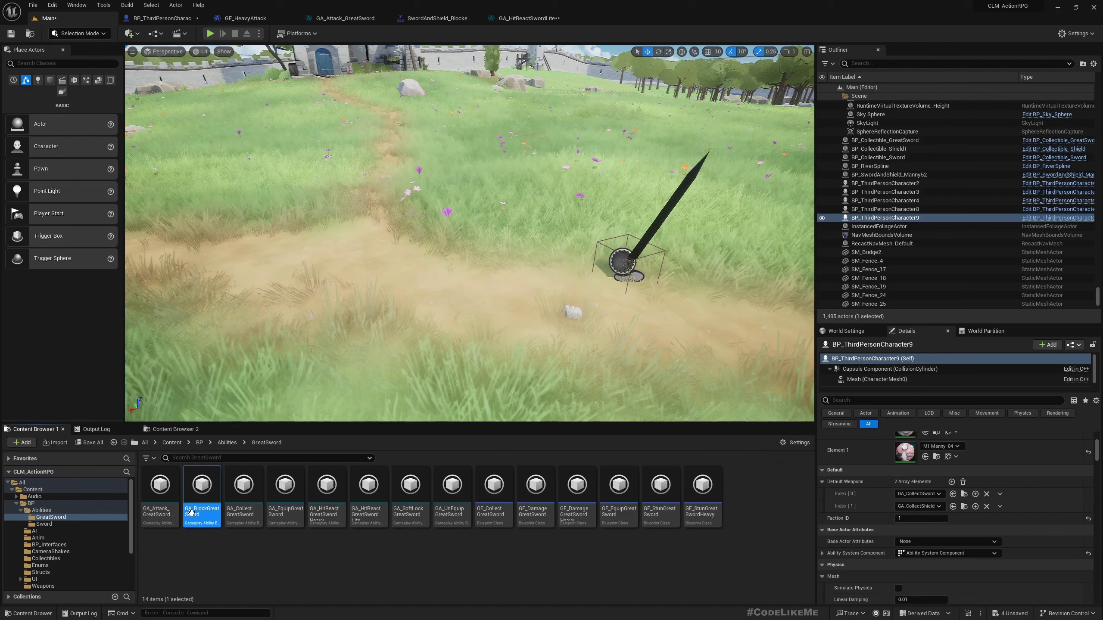
pyautogui.click(368, 487)
pyautogui.doubleClick(329, 486)
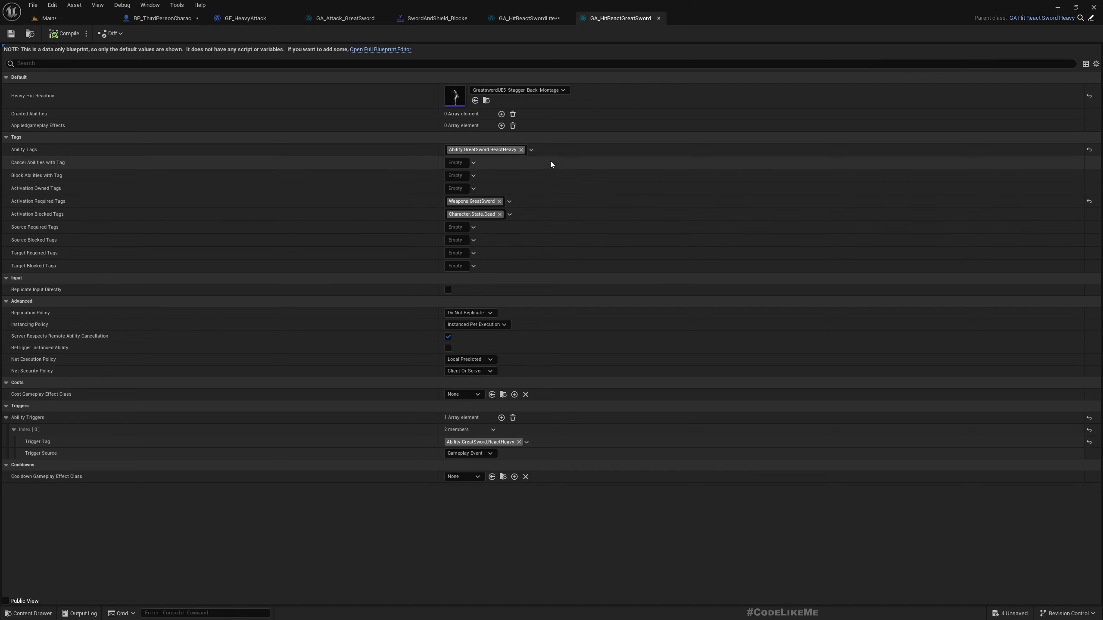
# Retag its ability tags to Ability.React.Heavy and return to the main level editor.
pyautogui.click(531, 149)
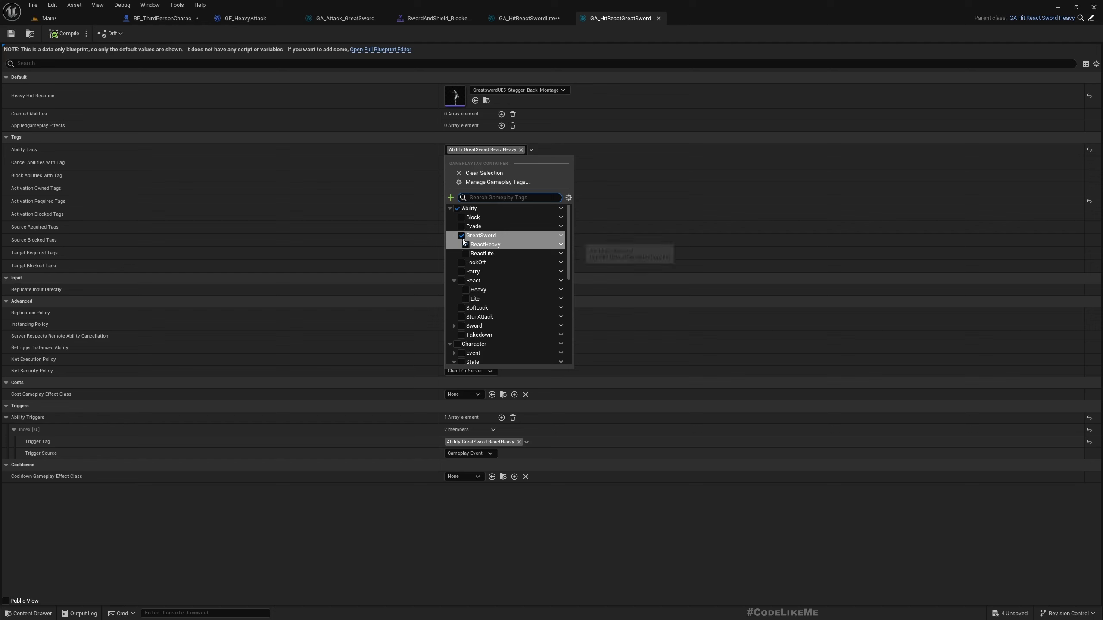
pyautogui.click(466, 289)
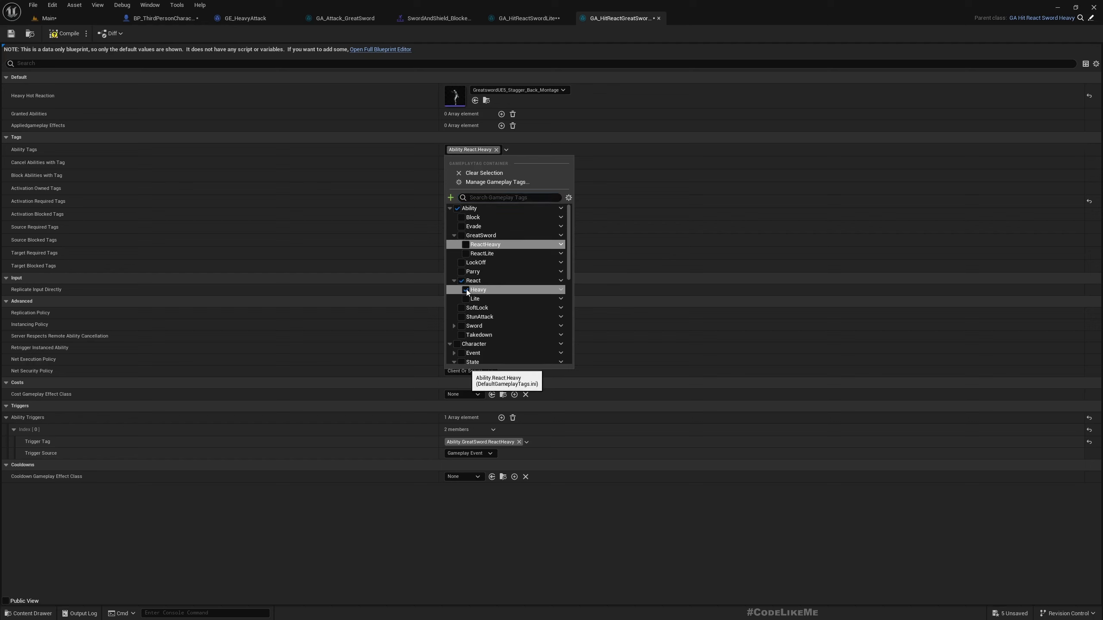
pyautogui.click(395, 488)
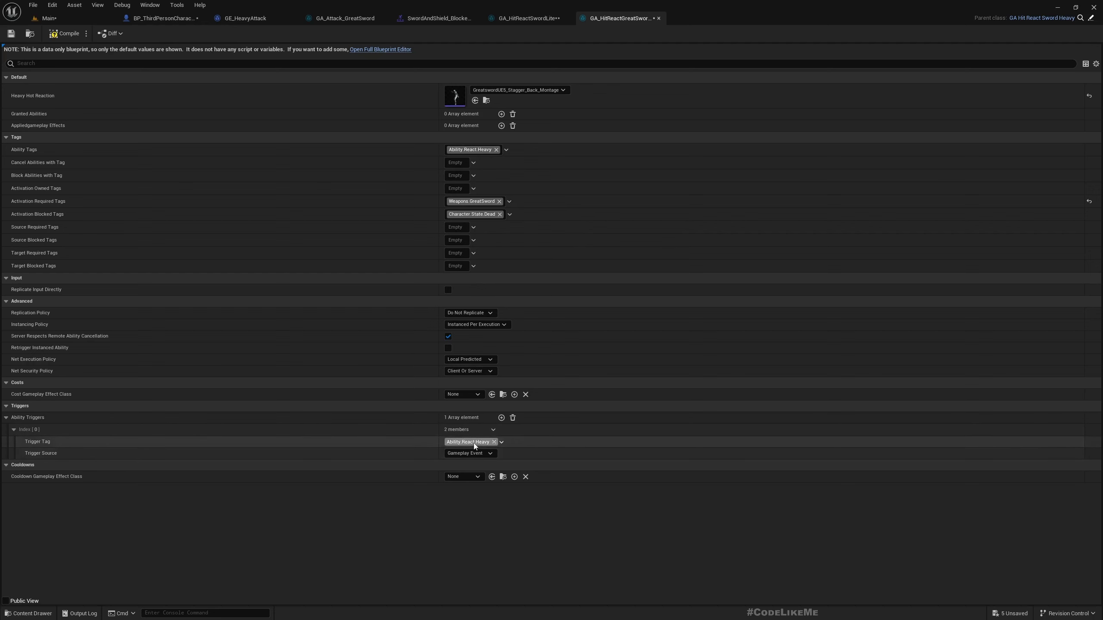
pyautogui.click(49, 18)
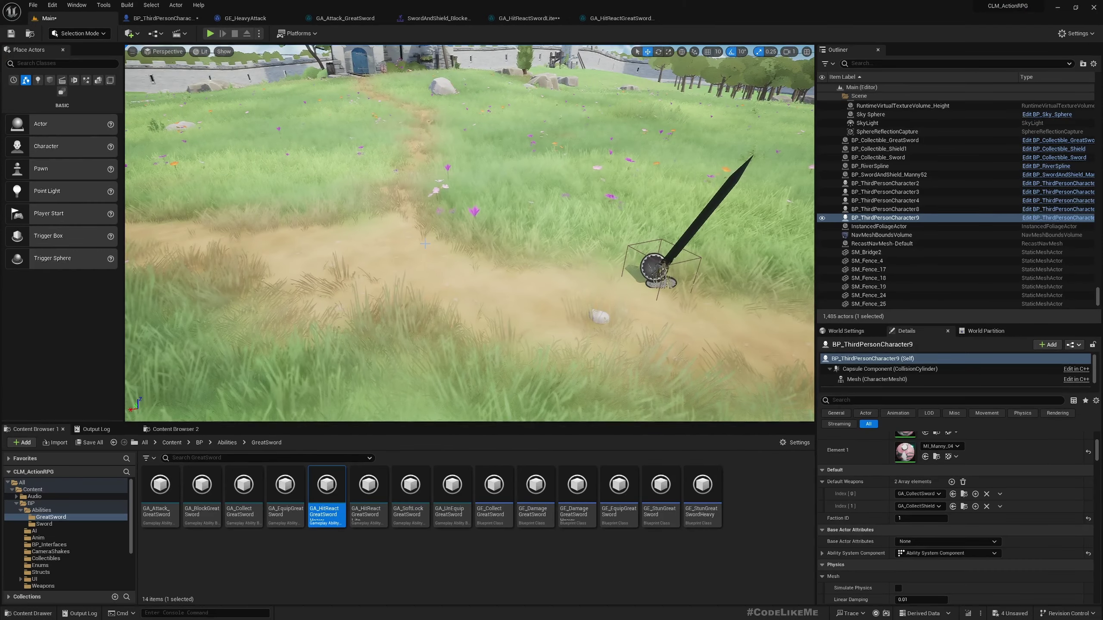
# Start a fullscreen play session, run to the shielded enemy and swing the great sword at it.
pyautogui.hotkey('alt', 'p')
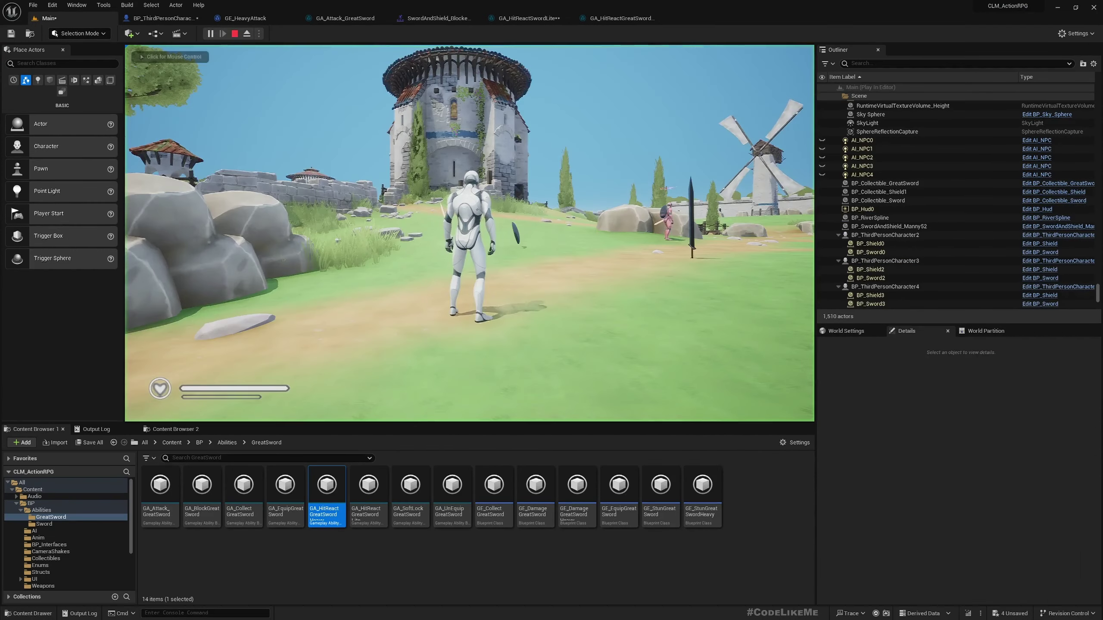
pyautogui.press('F11')
pyautogui.click(551, 311)
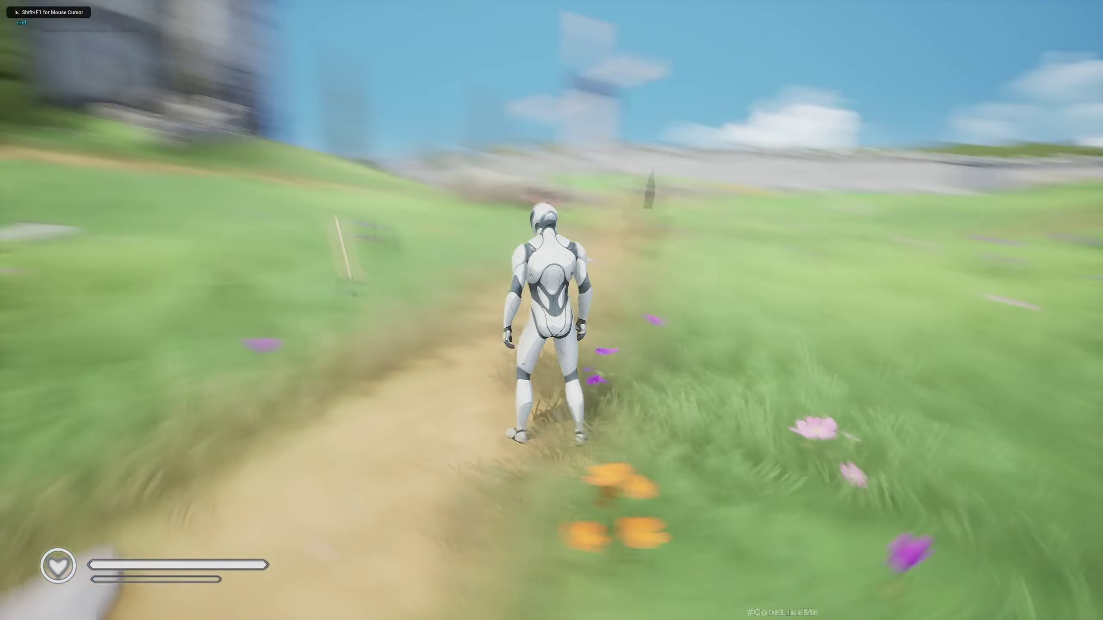
pyautogui.press('w')
pyautogui.press('w')
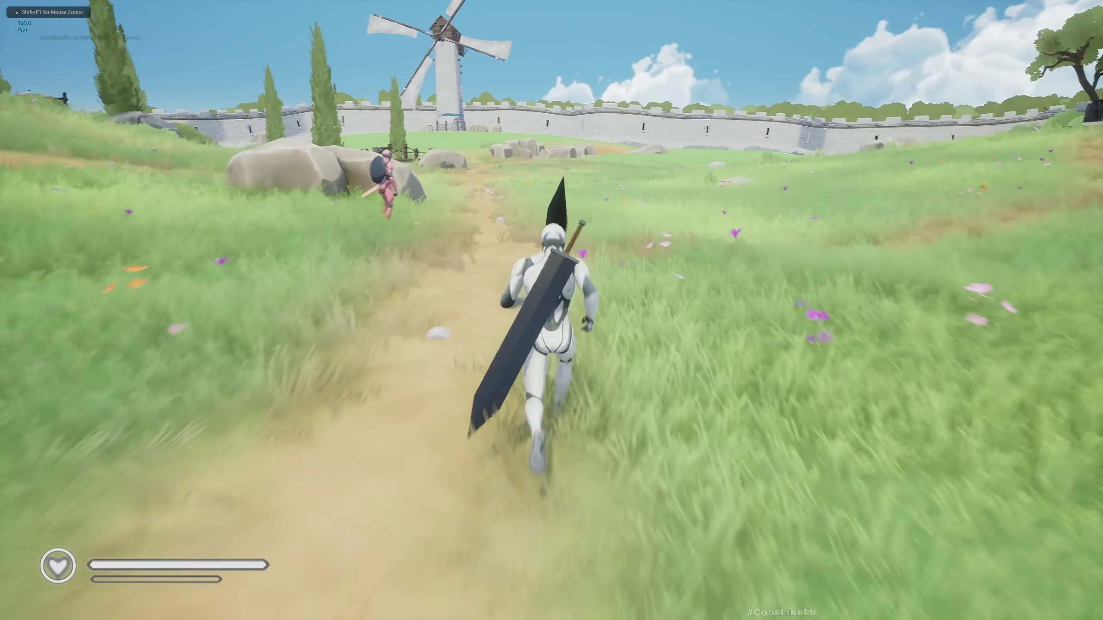
pyautogui.click(551, 310)
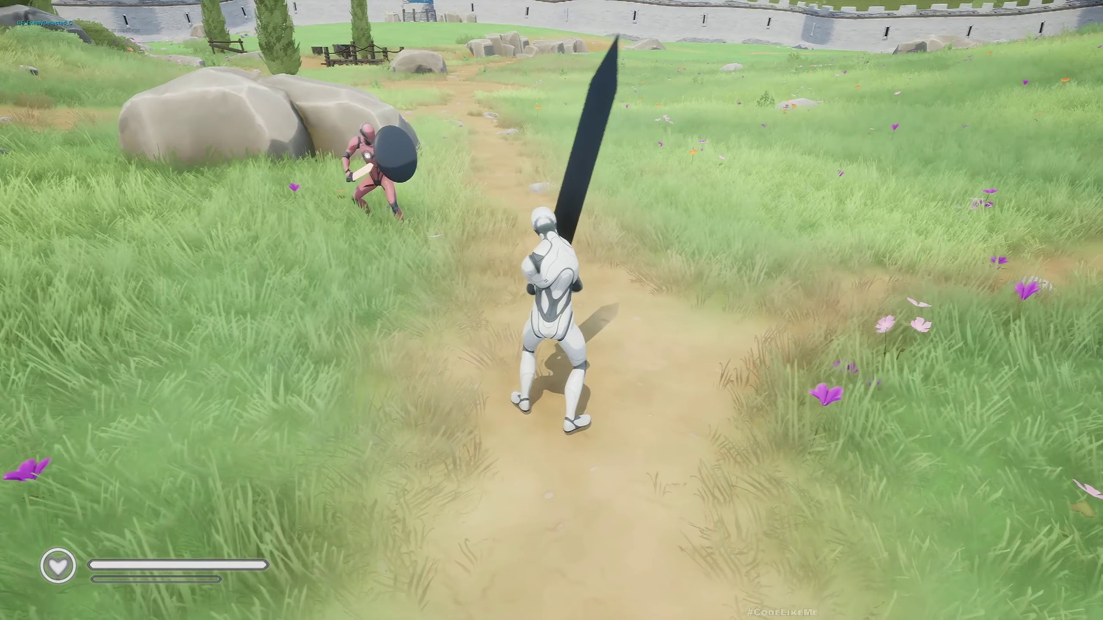
pyautogui.press('a')
pyautogui.press('w')
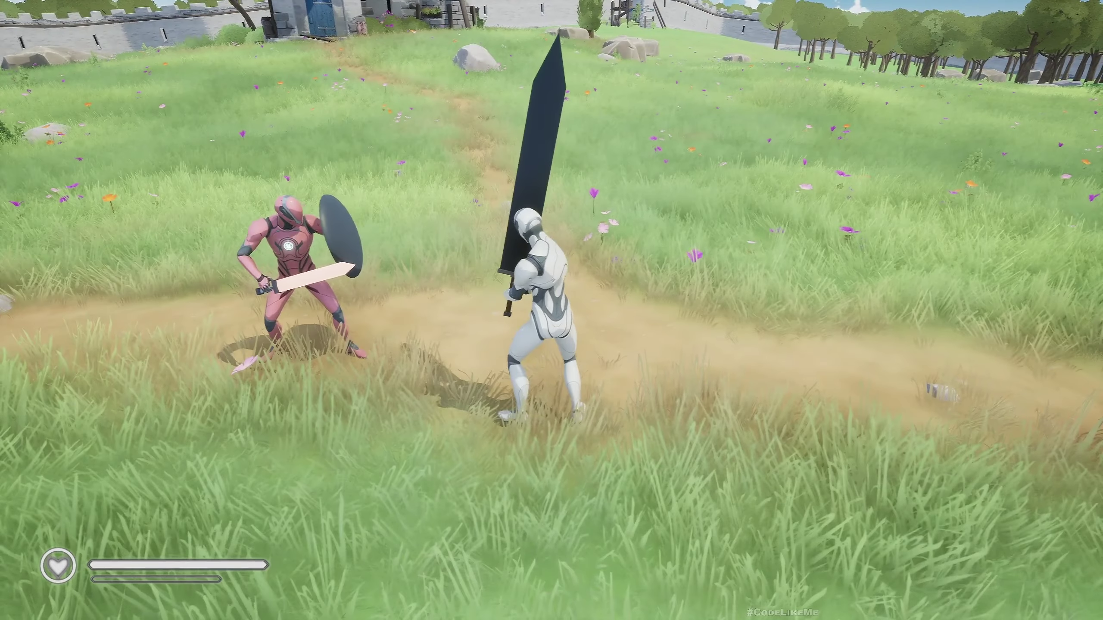
pyautogui.moveTo(552, 345); pyautogui.dragTo(552, 259)
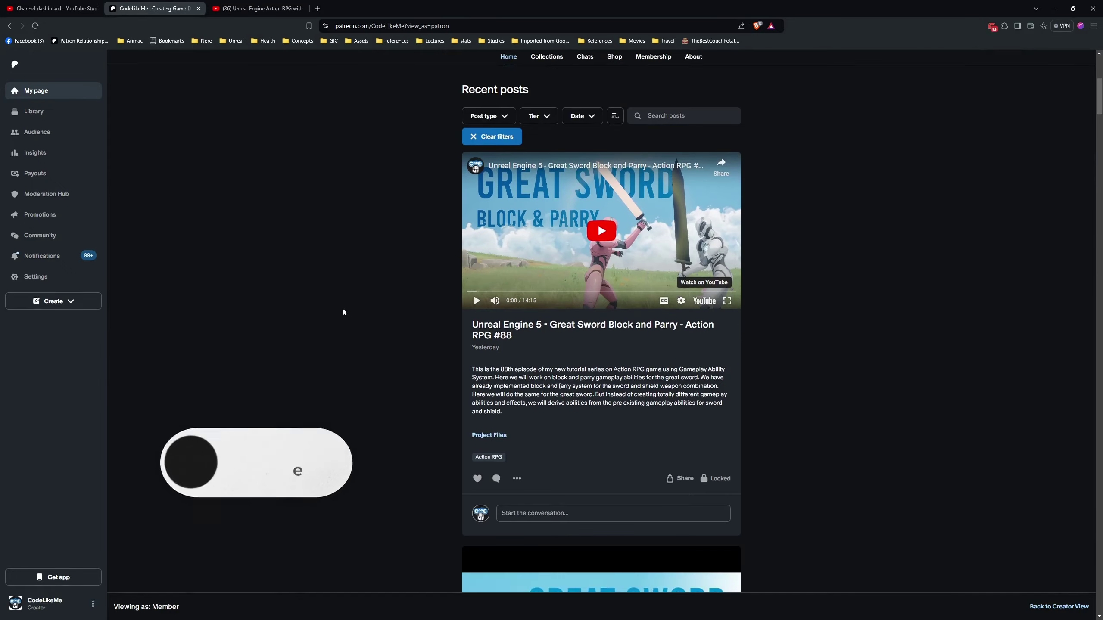
pyautogui.scroll(-10, 601, 310)
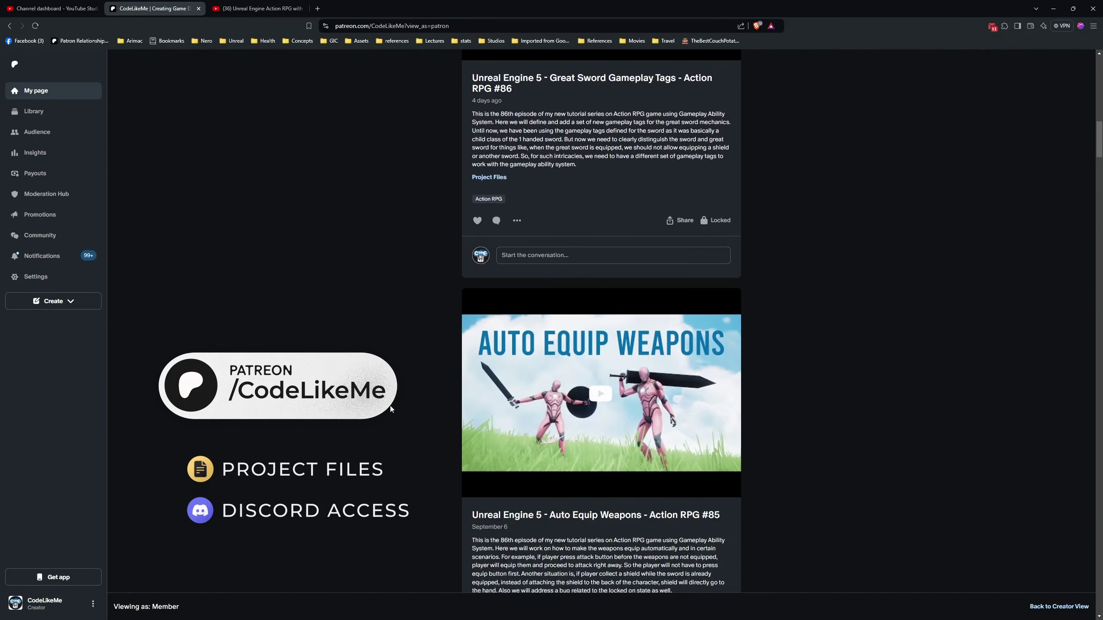
pyautogui.scroll(-4, 601, 311)
pyautogui.scroll(-4, 601, 310)
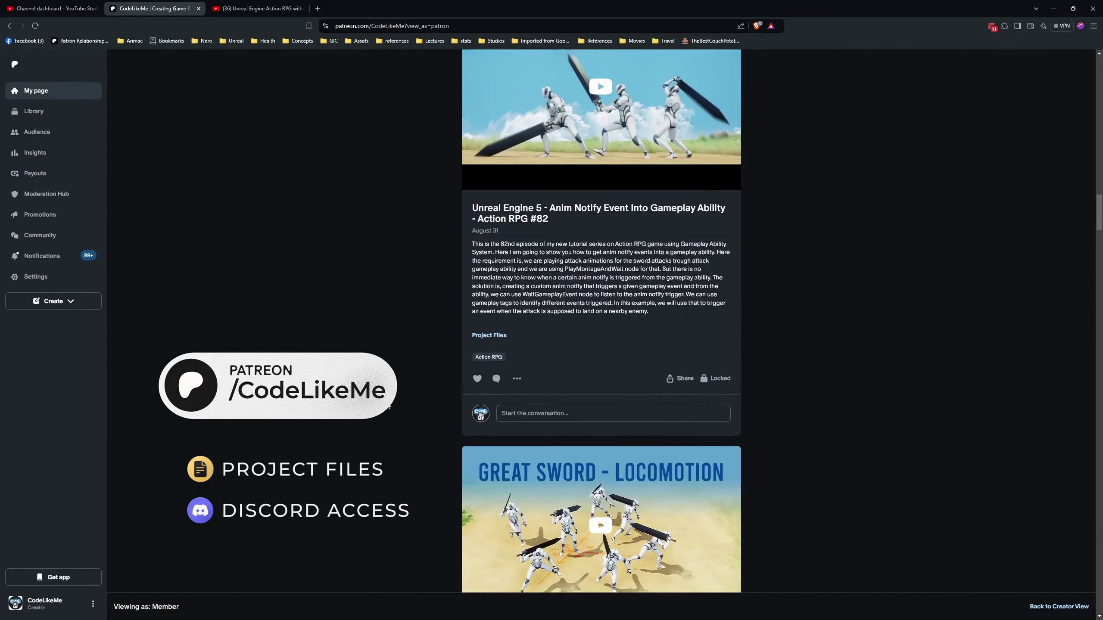
pyautogui.scroll(-4, 602, 311)
pyautogui.scroll(-4, 601, 311)
pyautogui.scroll(-4, 600, 310)
pyautogui.scroll(-4, 601, 311)
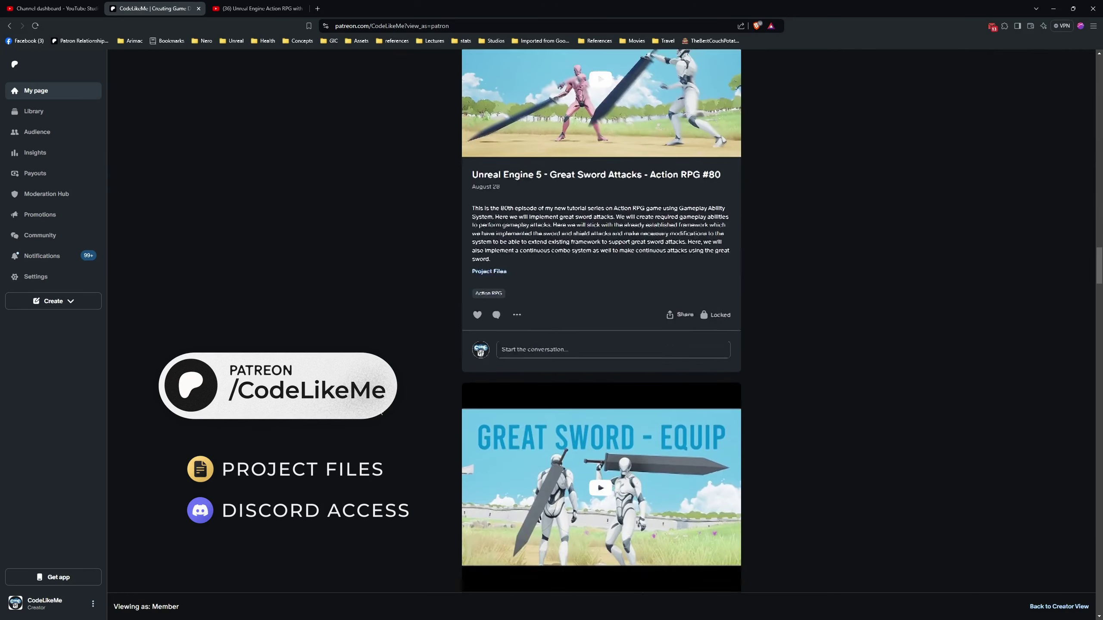
pyautogui.scroll(-4, 601, 310)
pyautogui.scroll(-4, 600, 311)
pyautogui.scroll(-4, 601, 310)
pyautogui.scroll(-4, 601, 310)
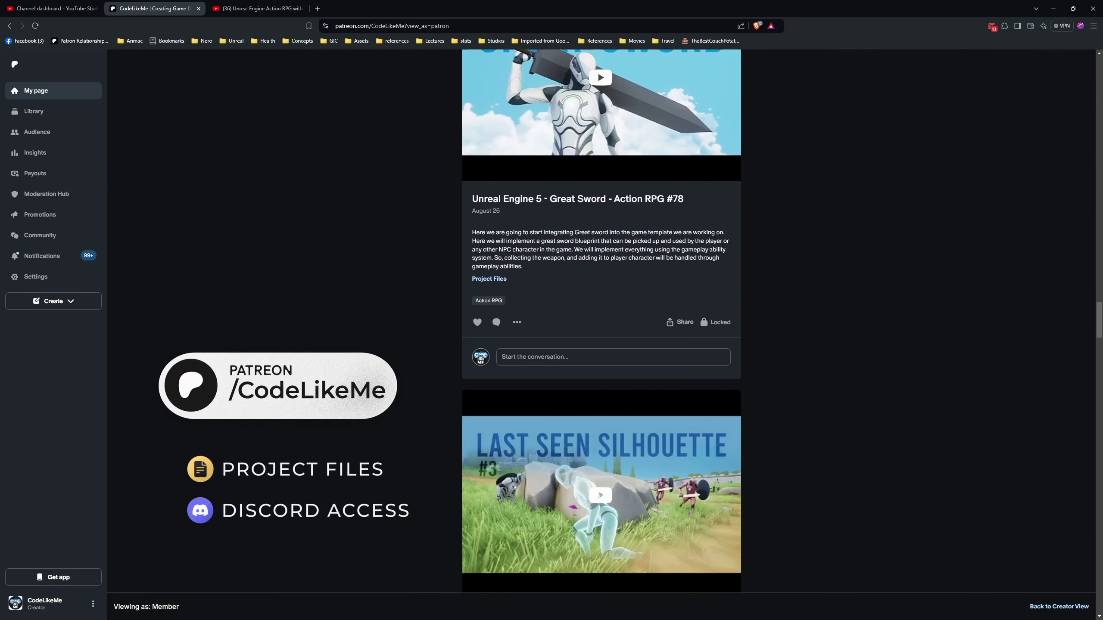
pyautogui.scroll(-4, 601, 311)
pyautogui.scroll(-4, 601, 311)
pyautogui.scroll(-4, 601, 310)
pyautogui.scroll(-4, 600, 311)
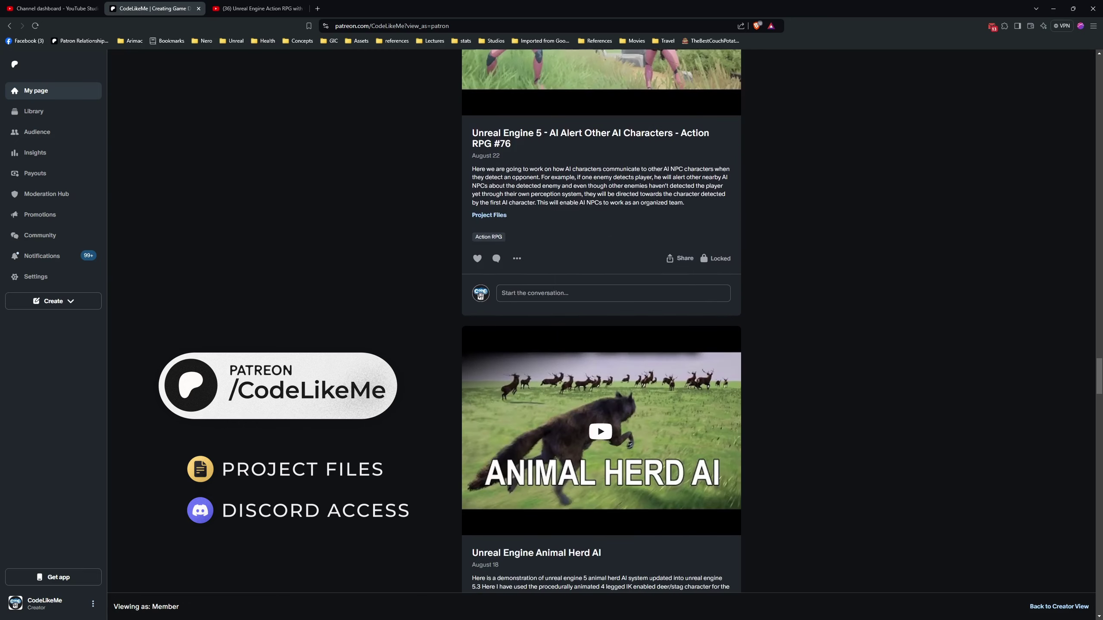
pyautogui.scroll(-4, 600, 310)
pyautogui.scroll(-2, 601, 311)
pyautogui.scroll(-4, 601, 311)
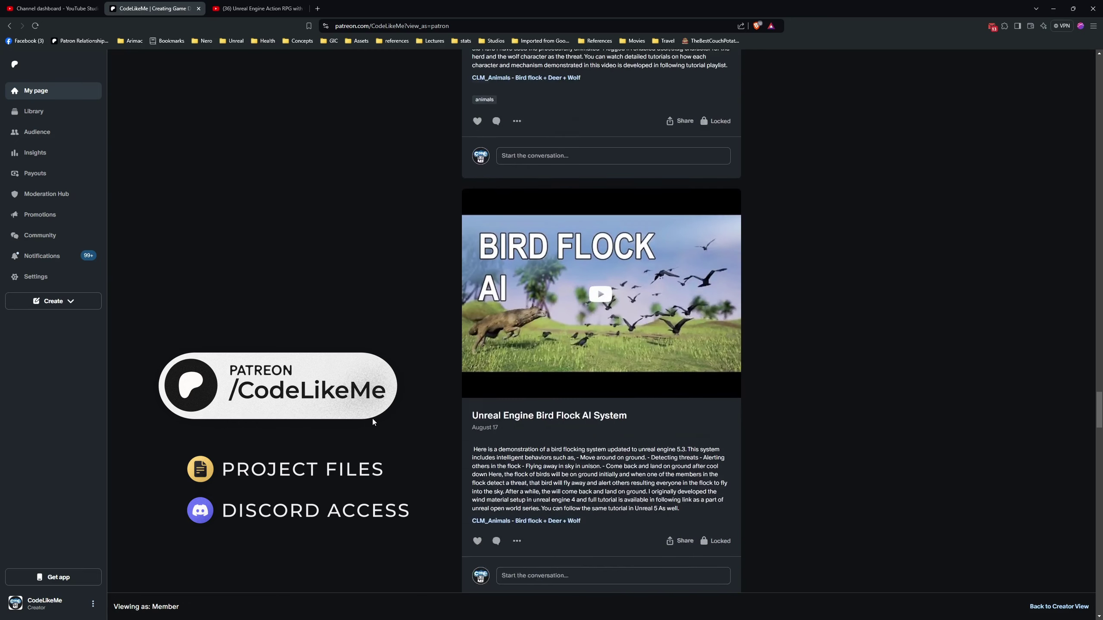
pyautogui.scroll(-3, 601, 310)
pyautogui.scroll(-4, 375, 421)
pyautogui.scroll(-4, 374, 422)
pyautogui.scroll(-4, 374, 427)
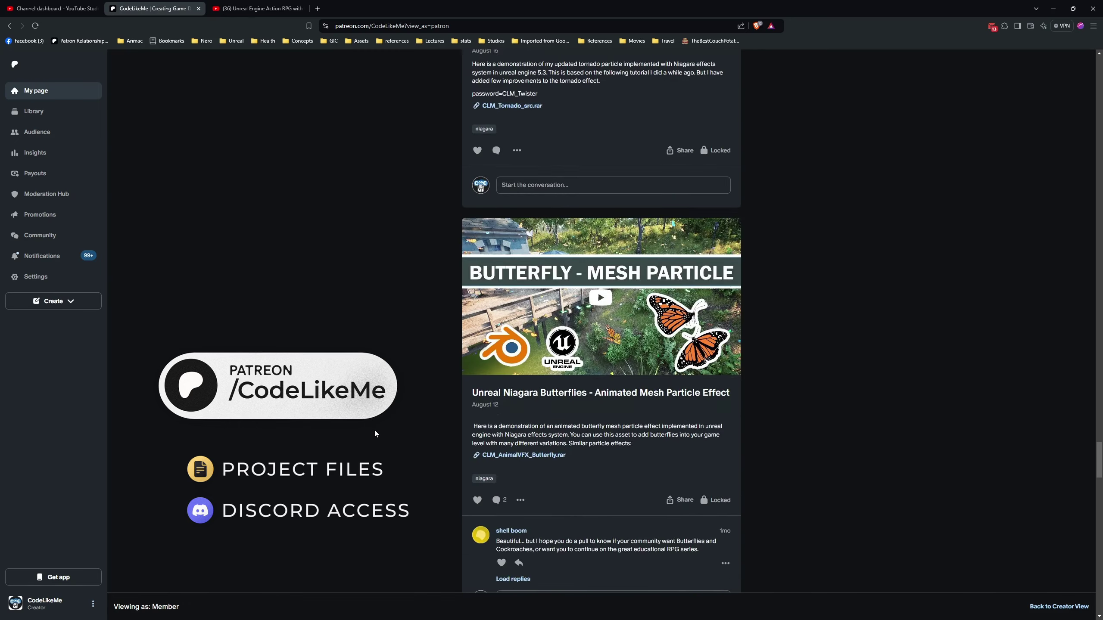
pyautogui.scroll(-1, 372, 433)
pyautogui.scroll(-1, 373, 435)
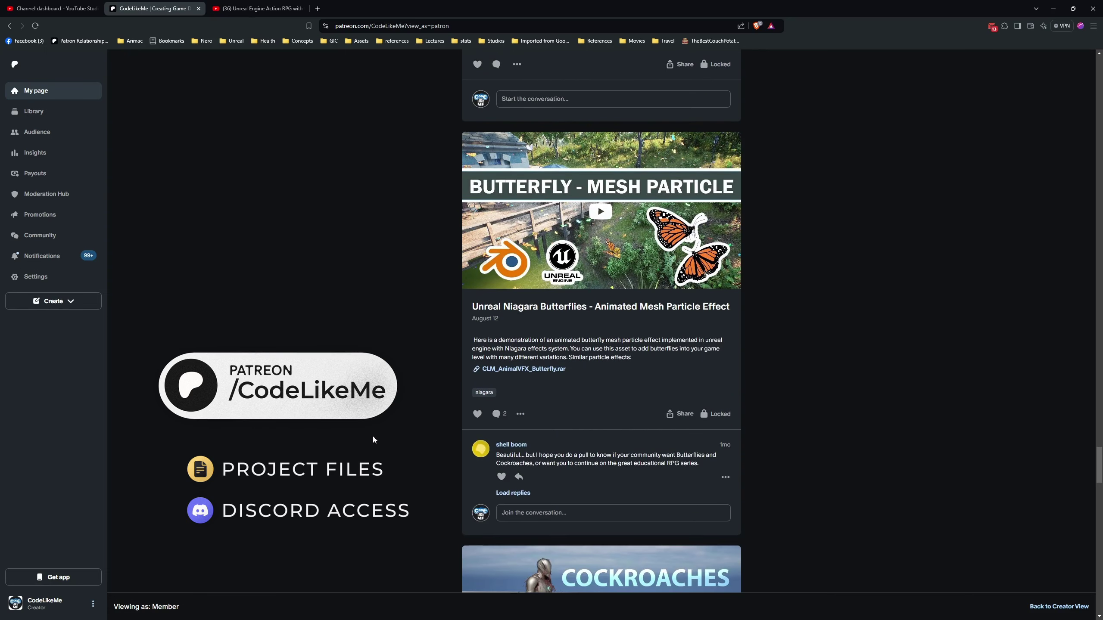
pyautogui.scroll(-1, 373, 436)
pyautogui.scroll(-1, 373, 436)
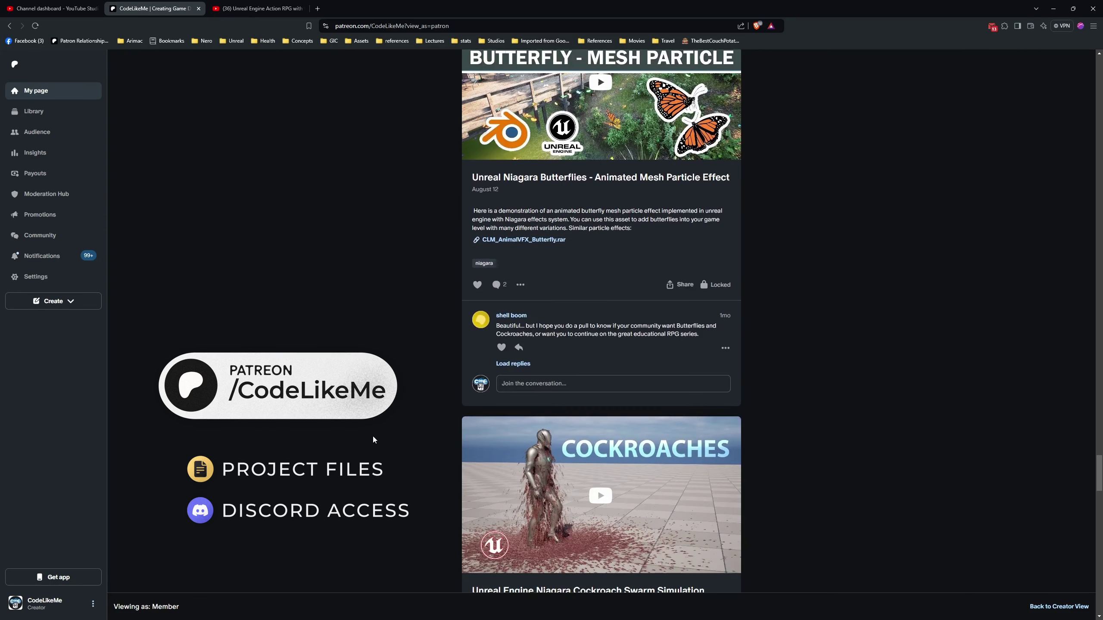
pyautogui.scroll(-3, 373, 436)
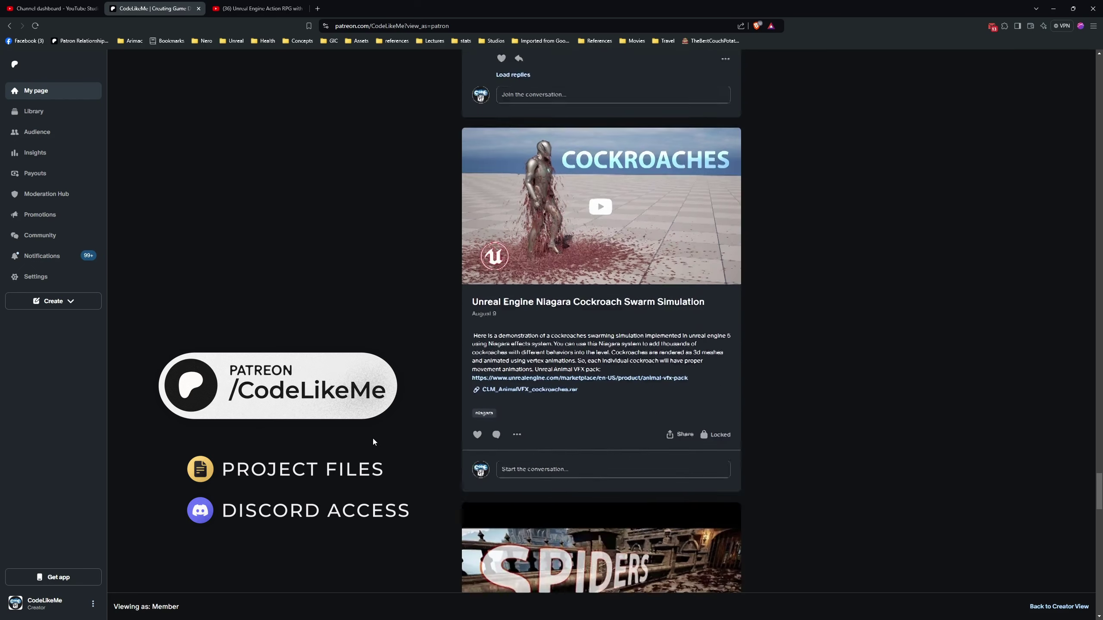
pyautogui.scroll(-2, 373, 438)
# Switch to the YouTube Action RPG playlist browser tab.
pyautogui.click(257, 9)
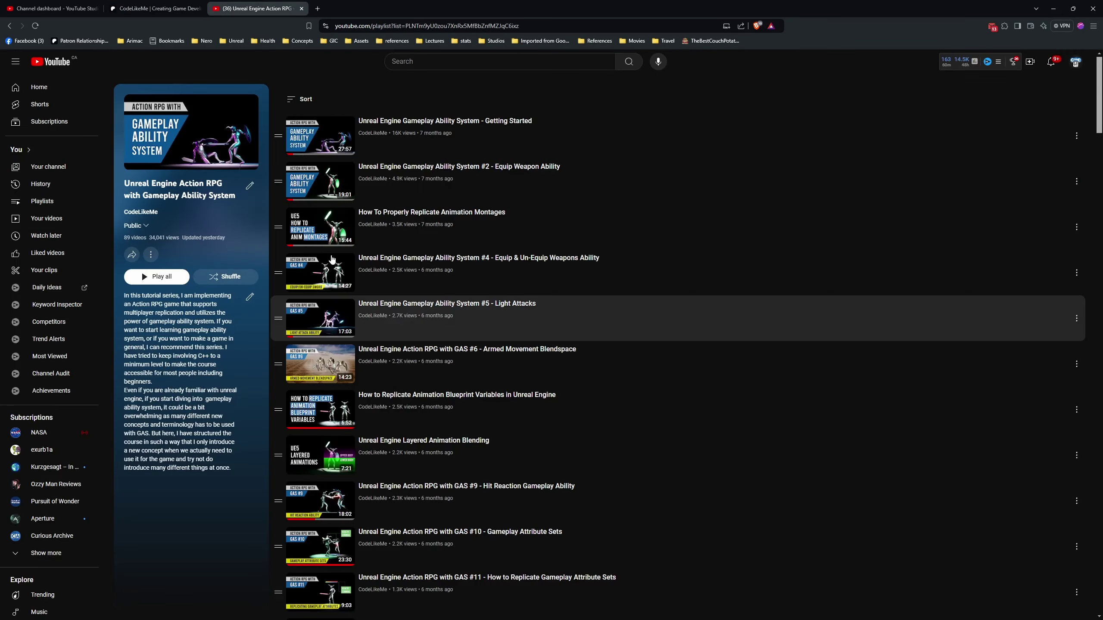